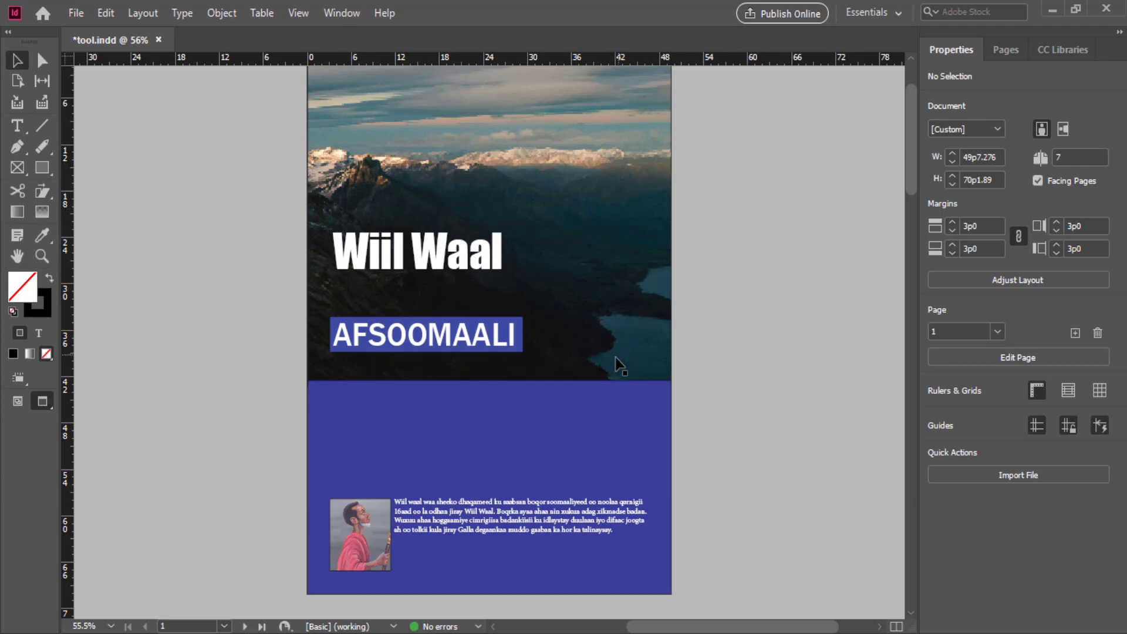
Step: Scroll down past the Wiil Waal cover page to the blank pages 2–3 spread
scroll(556, 320, "down", 3)
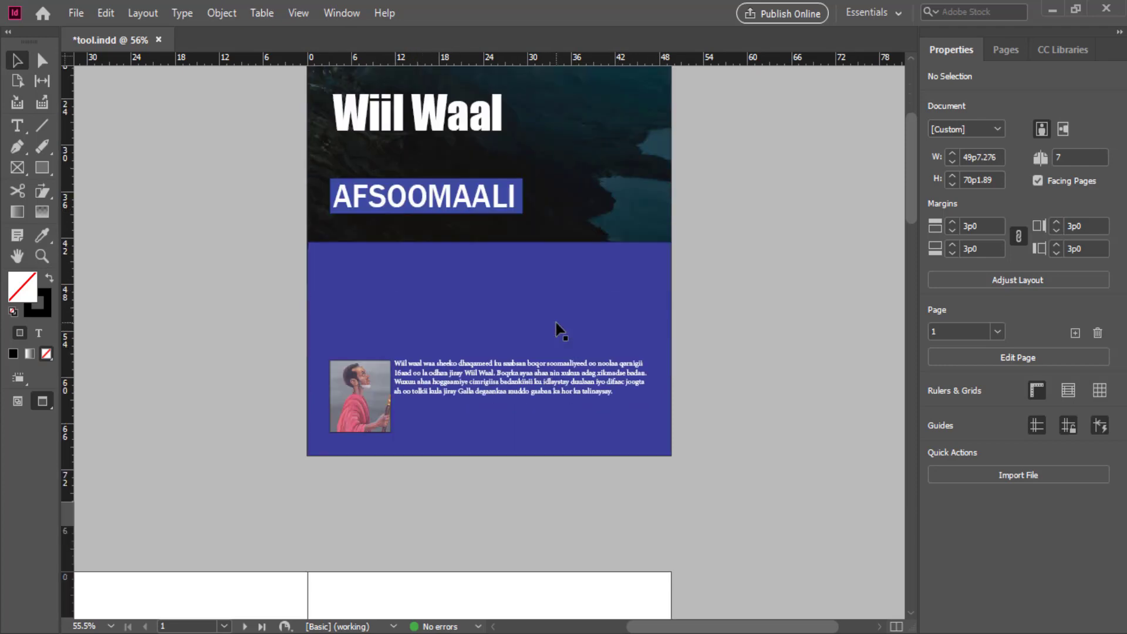
scroll(558, 331, "down", 3)
scroll(532, 360, "down", 3)
scroll(532, 360, "down", 3)
scroll(535, 363, "down", 3)
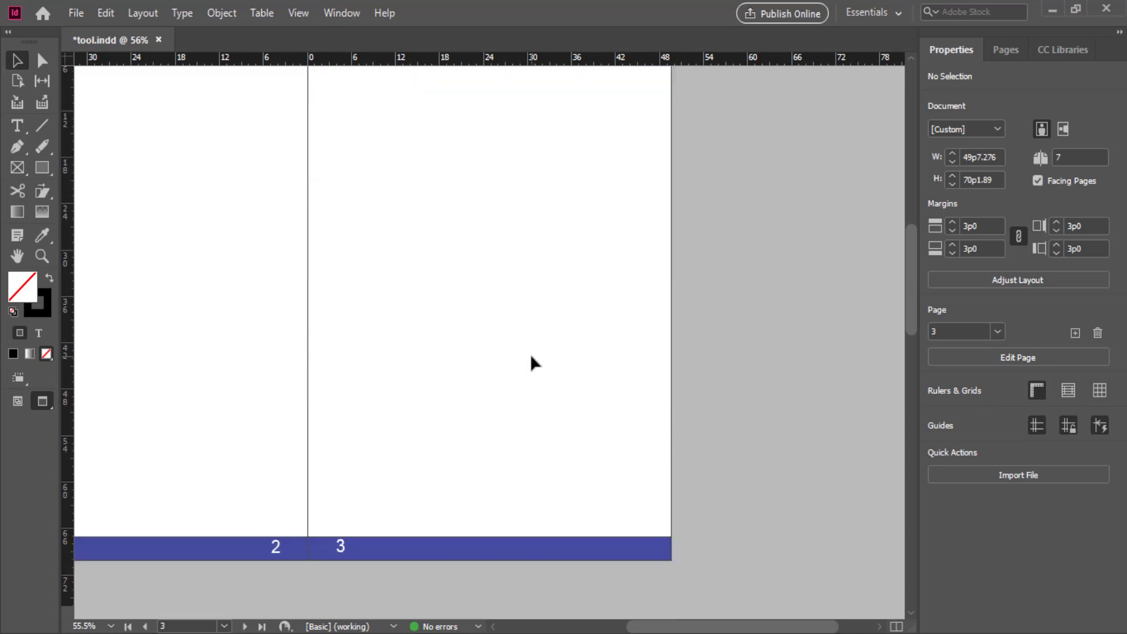
scroll(529, 370, "up", 1)
scroll(526, 373, "up", 2)
scroll(522, 374, "down", 2)
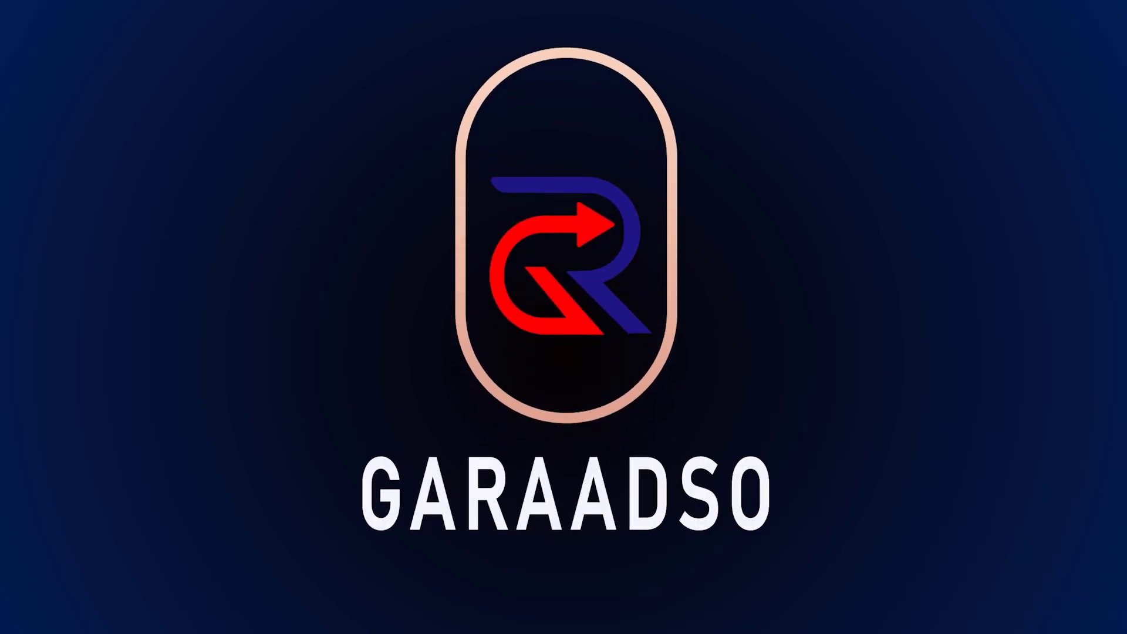
scroll(562, 304, "up", 3)
scroll(563, 304, "up", 2)
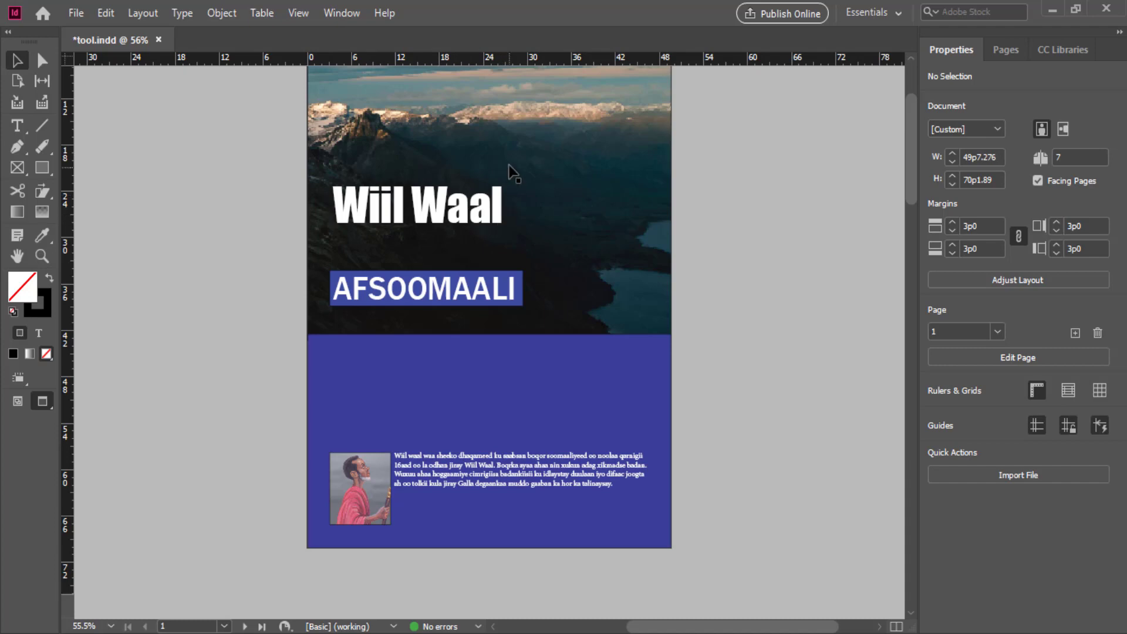
Step: Switch to Normal screen mode so frame edges and margin guides show
scroll(480, 174, "up", 3)
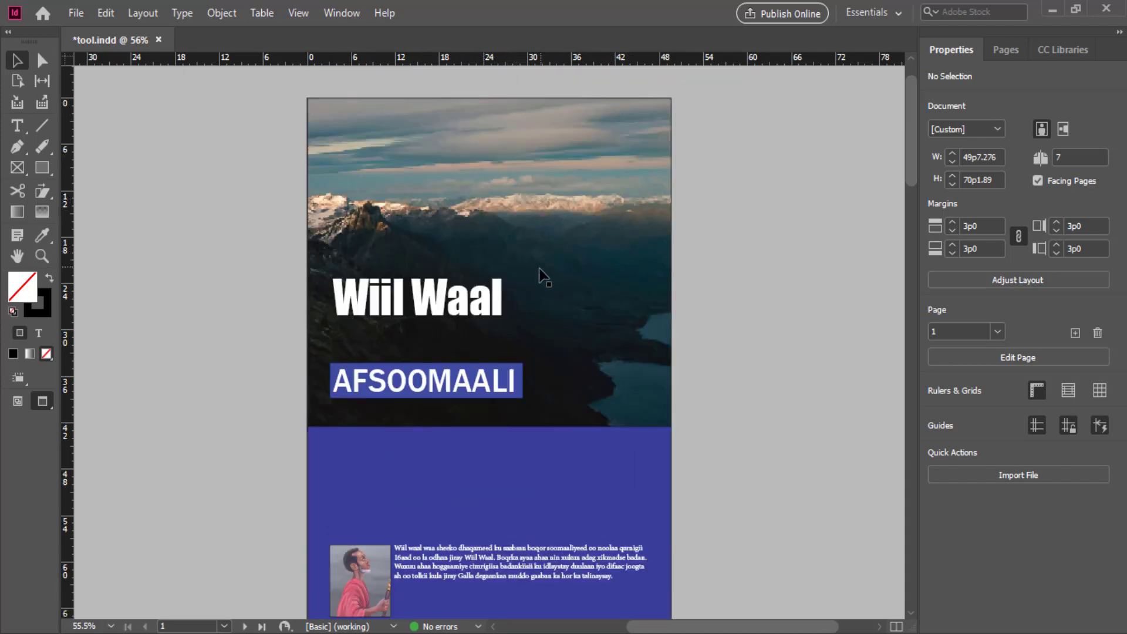
scroll(627, 320, "down", 1)
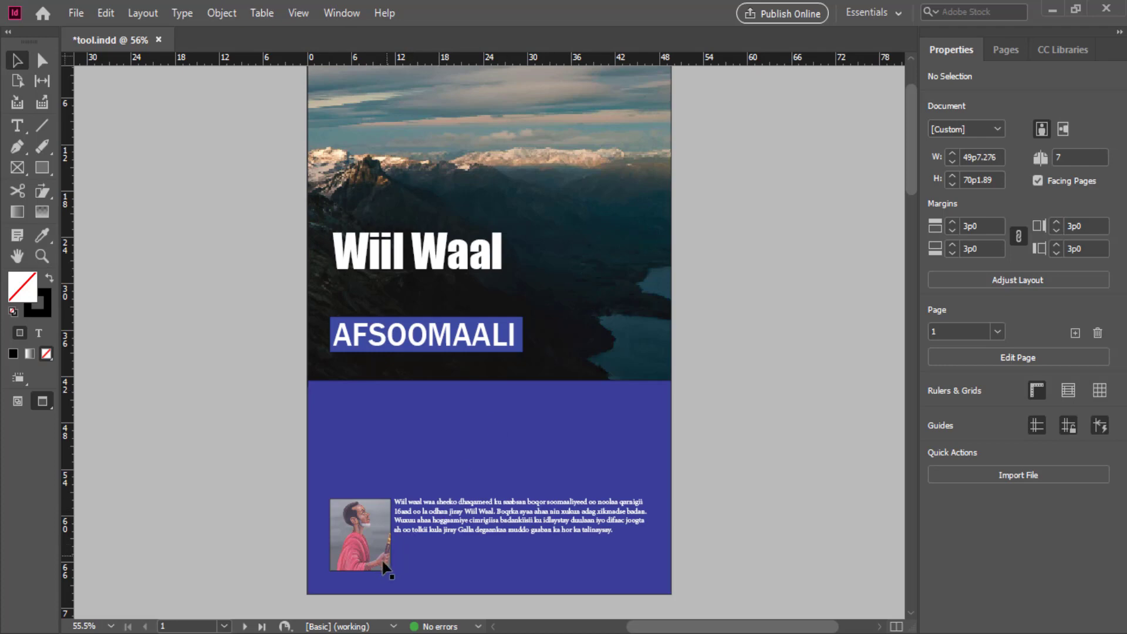
scroll(623, 194, "down", 4)
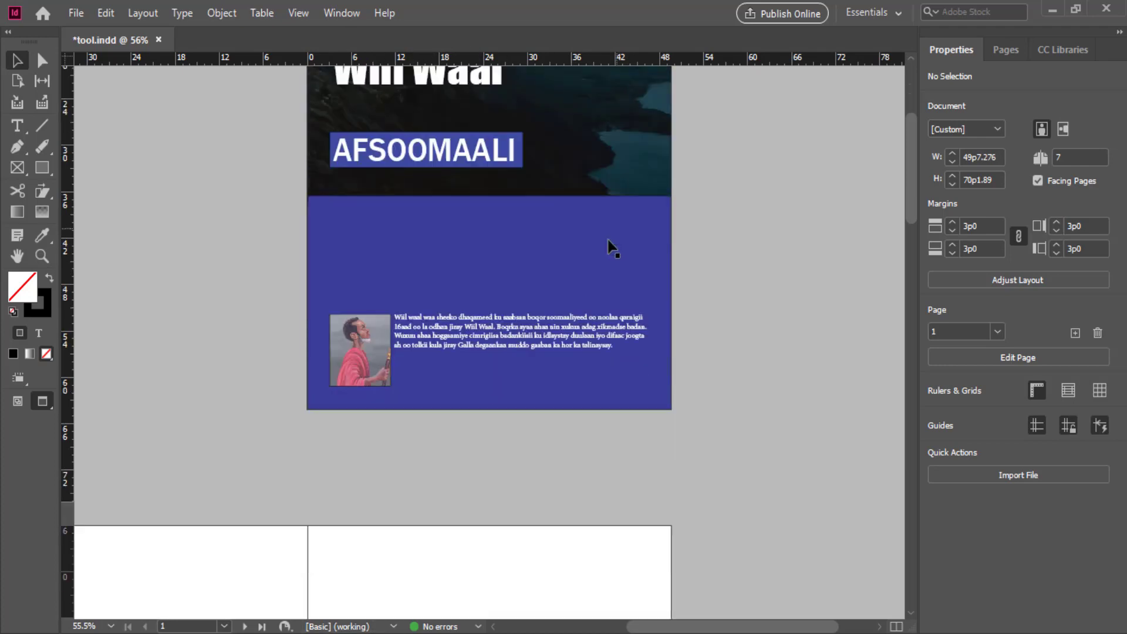
scroll(576, 264, "down", 6)
scroll(529, 288, "down", 5)
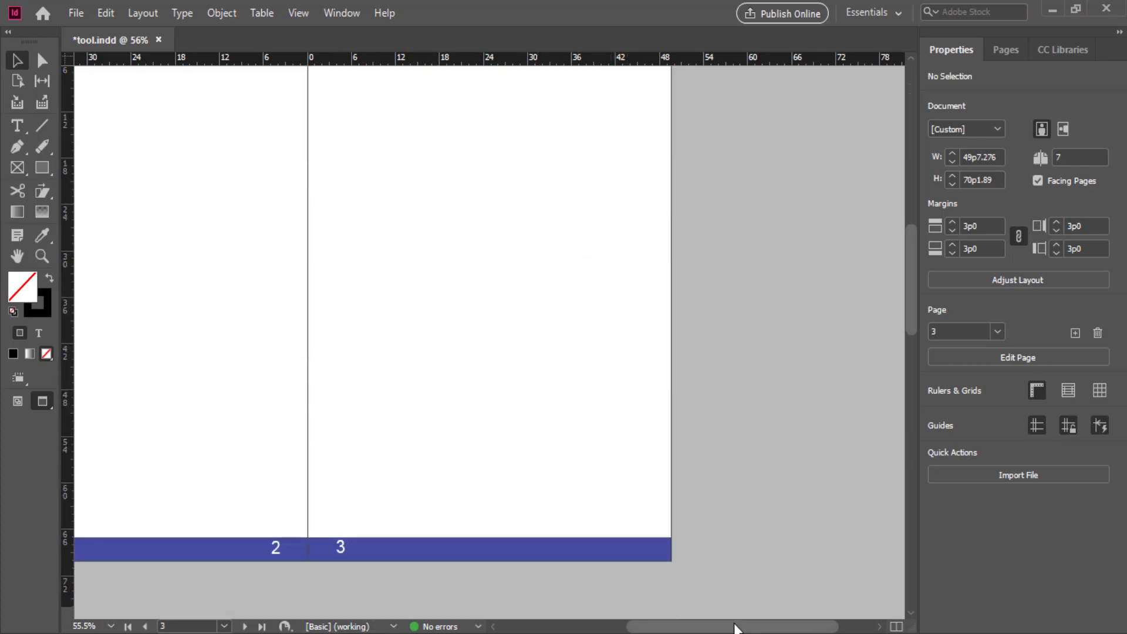
scroll(734, 627, "left", 3)
scroll(650, 338, "up", 3)
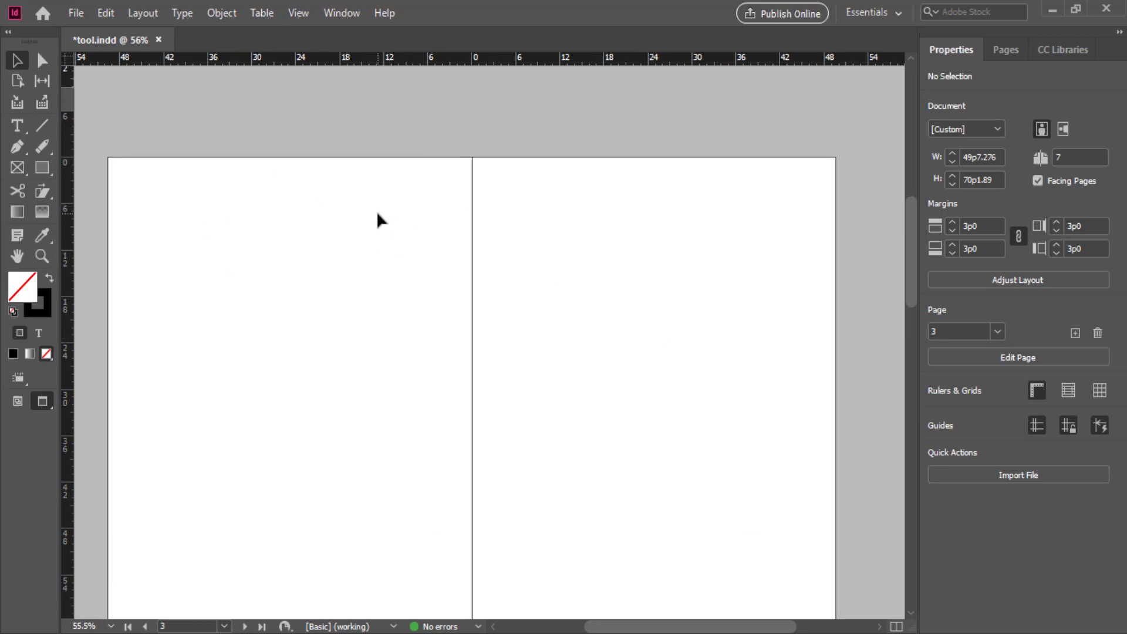
key("w")
scroll(528, 265, "up", 3)
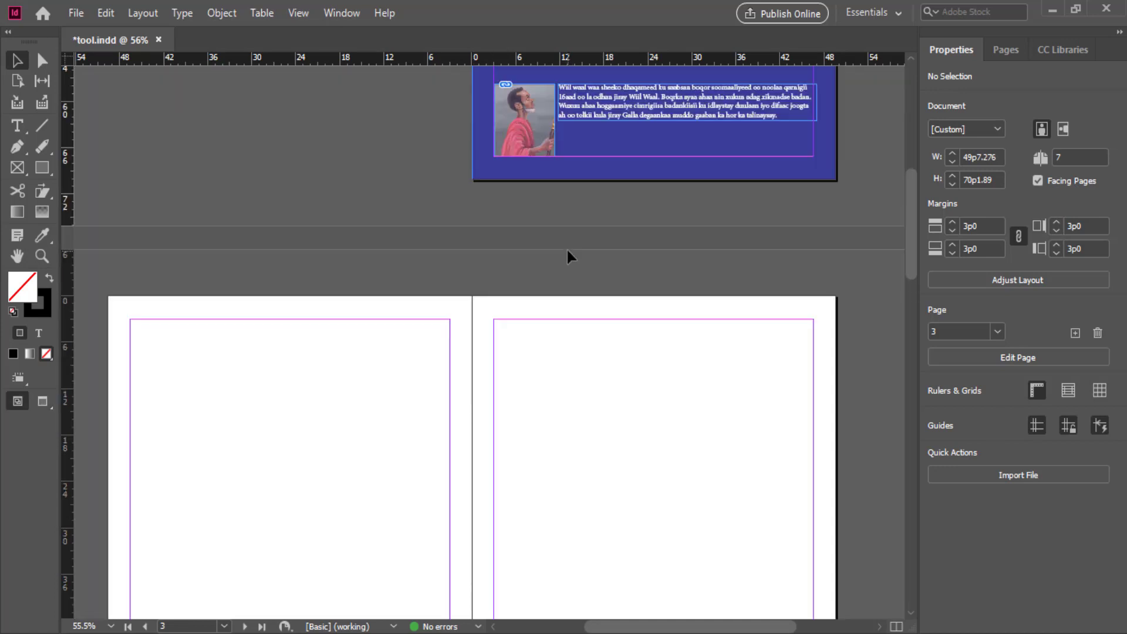
scroll(569, 257, "up", 3)
scroll(569, 257, "up", 3)
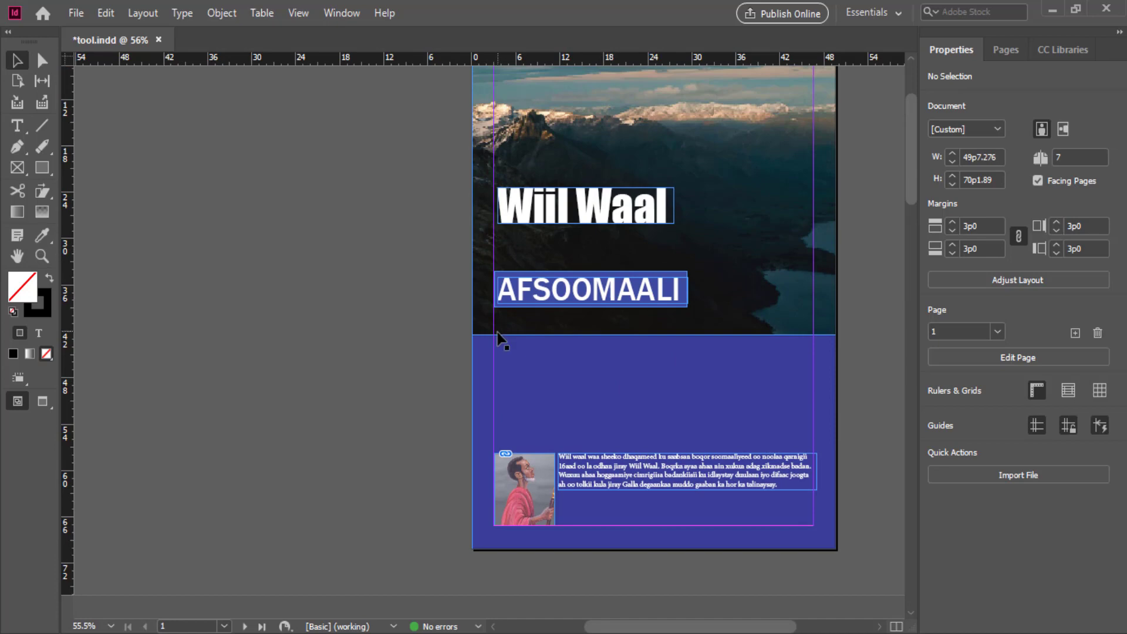
scroll(775, 305, "up", 1)
scroll(749, 285, "up", 1)
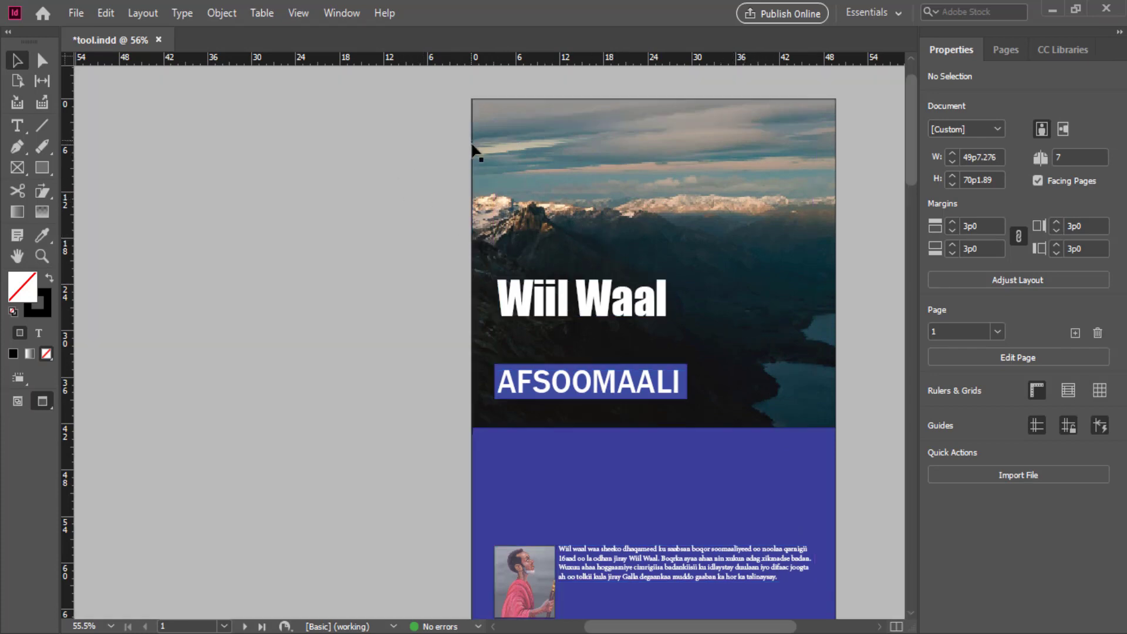
Step: Toggle the screen mode with W again and bring the blank pages 2–3 spread into view
key("w")
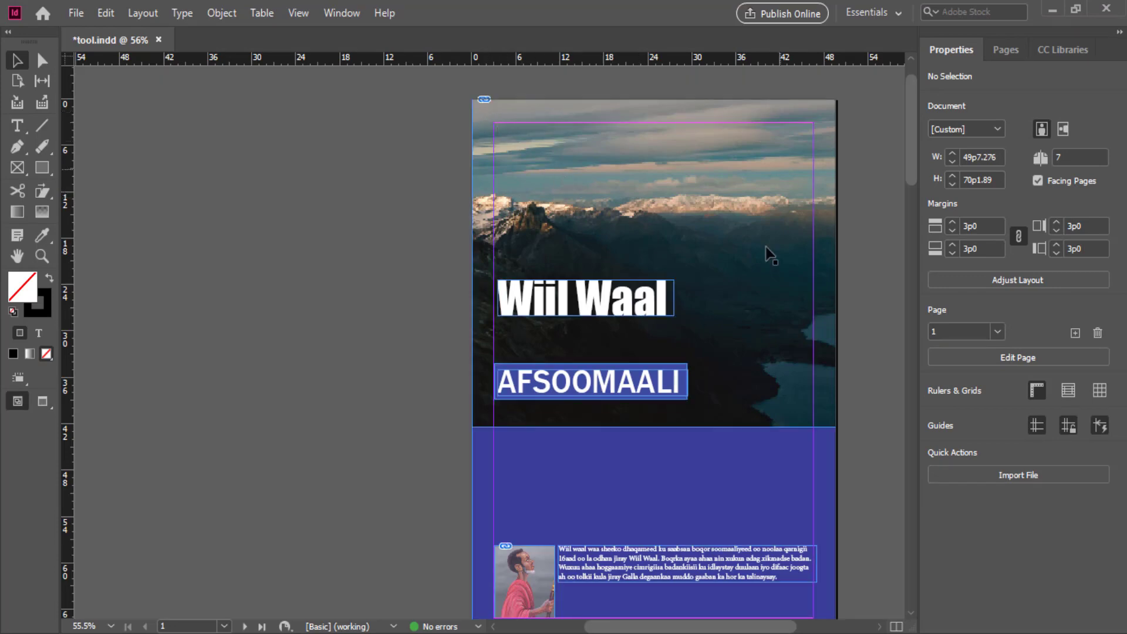
scroll(616, 196, "down", 1)
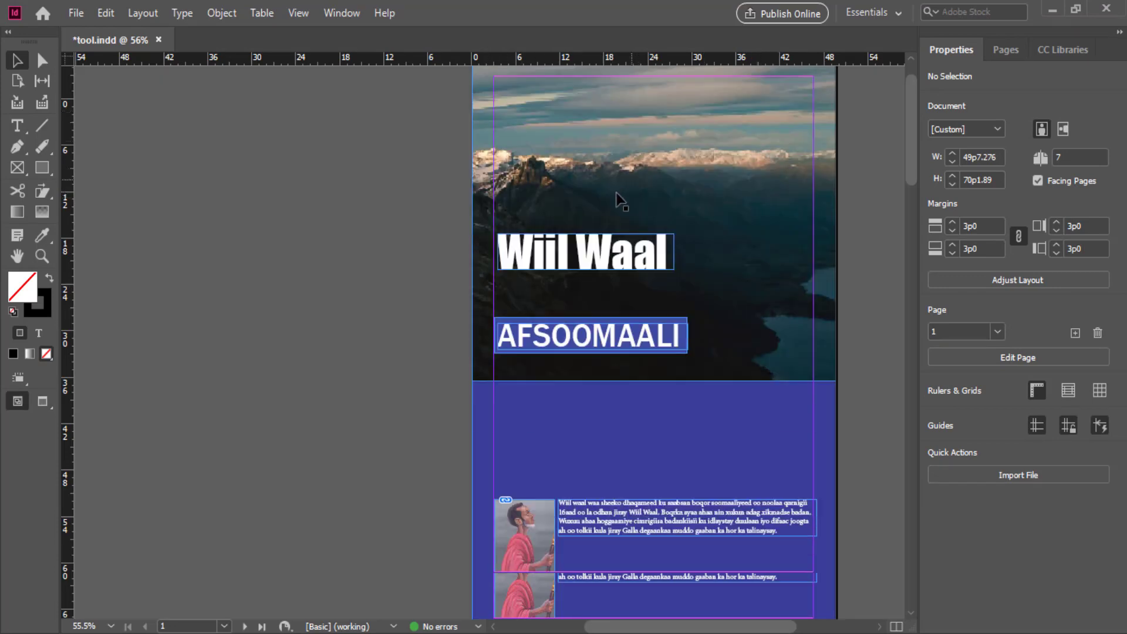
scroll(617, 203, "down", 7)
scroll(614, 207, "down", 3)
scroll(611, 206, "down", 4)
scroll(610, 207, "down", 2)
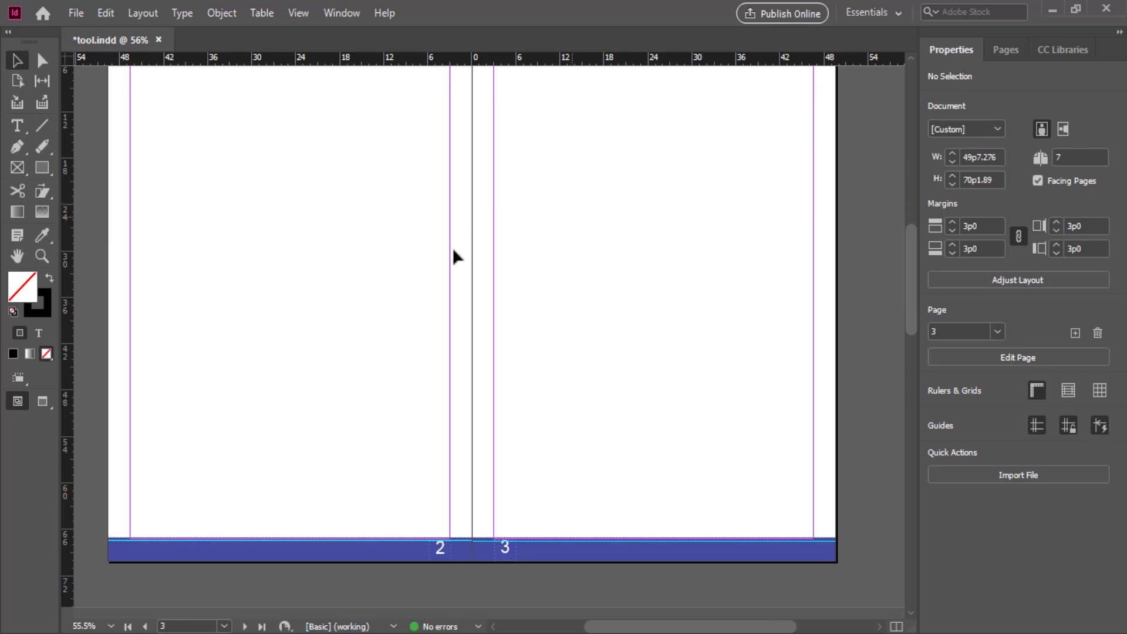
scroll(402, 238, "up", 1)
scroll(403, 239, "up", 1)
scroll(352, 235, "down", 1)
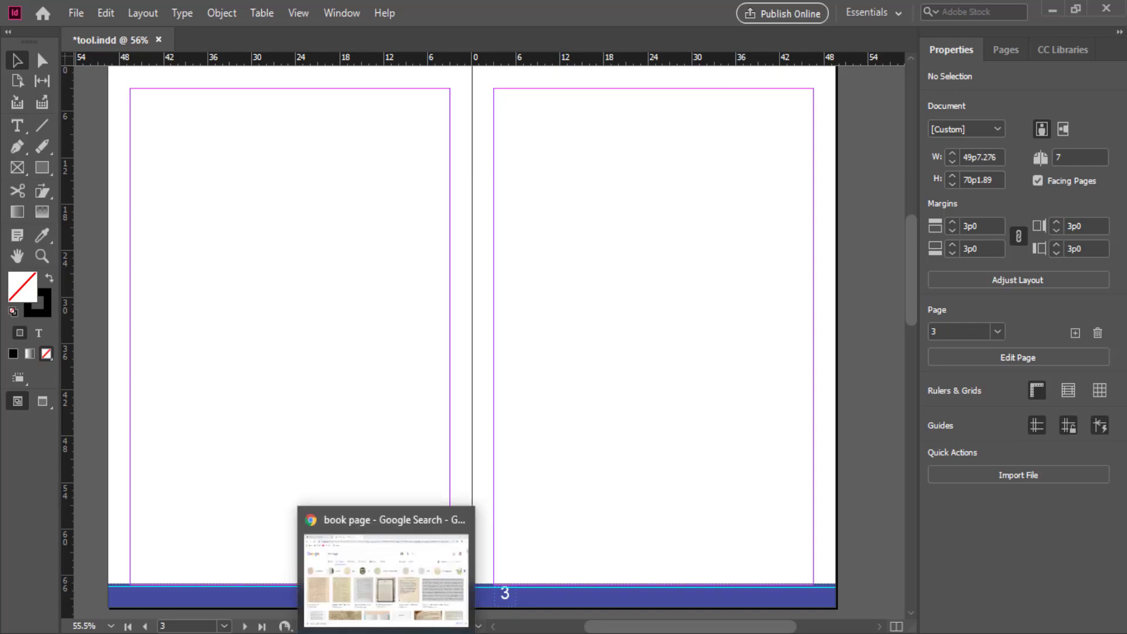
left_click(446, 579)
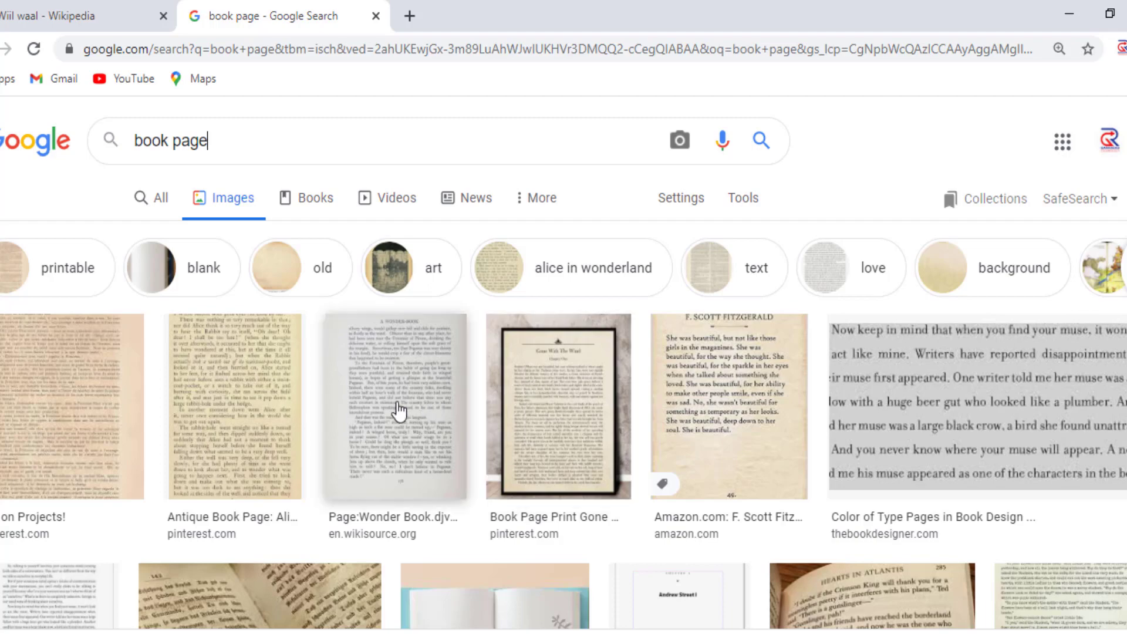
scroll(398, 411, "down", 3)
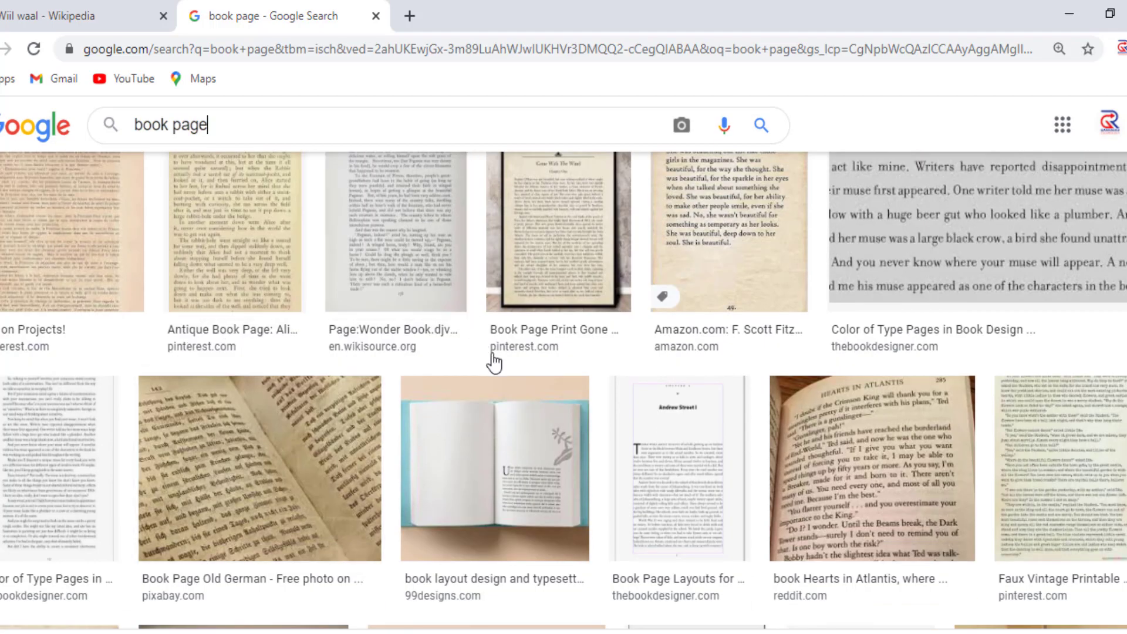
scroll(411, 447, "down", 3)
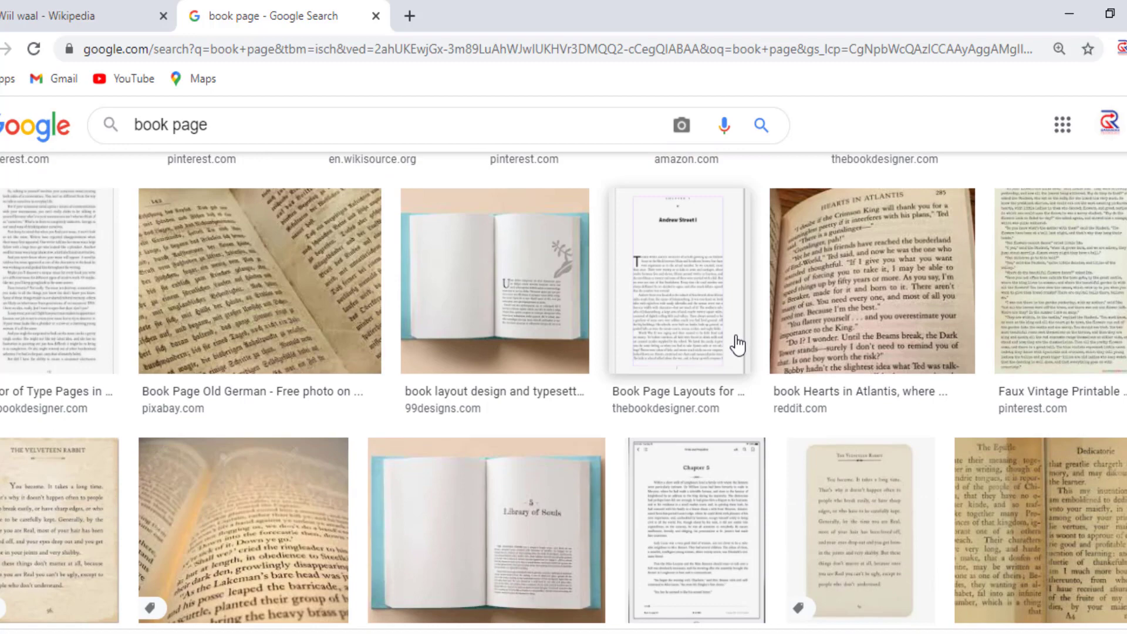
scroll(736, 345, "down", 5)
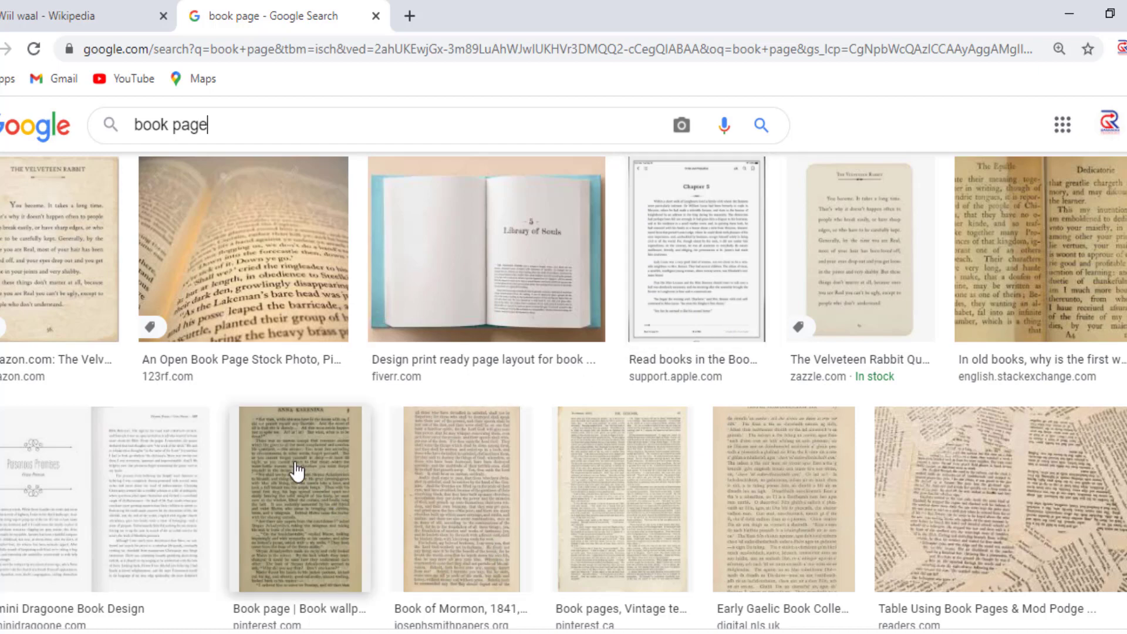
scroll(611, 453, "down", 3)
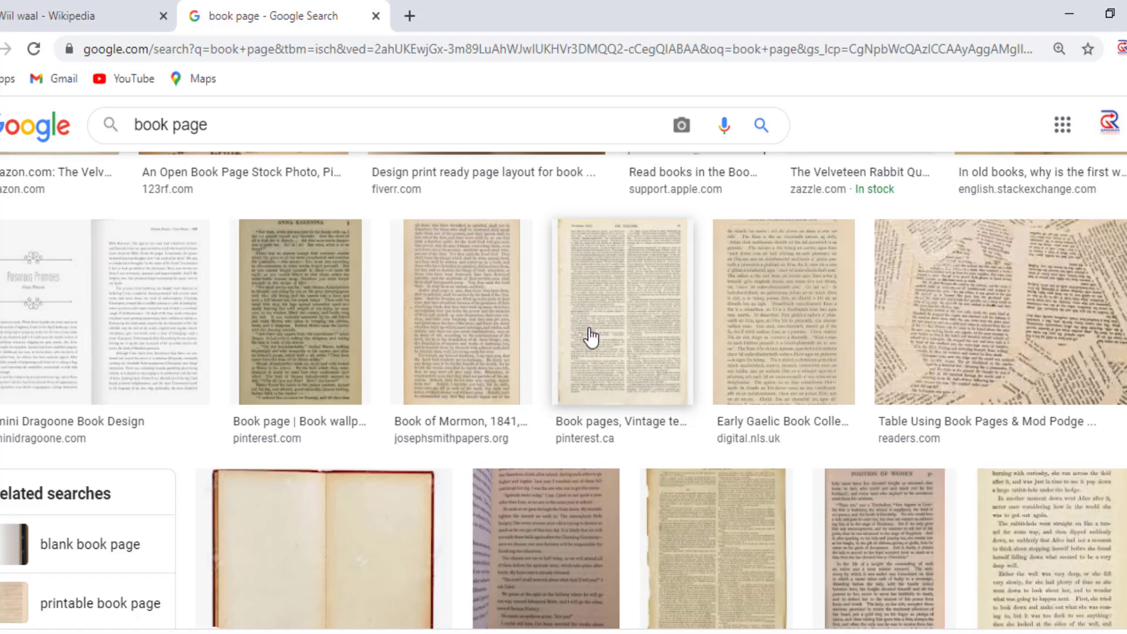
scroll(515, 376, "down", 1)
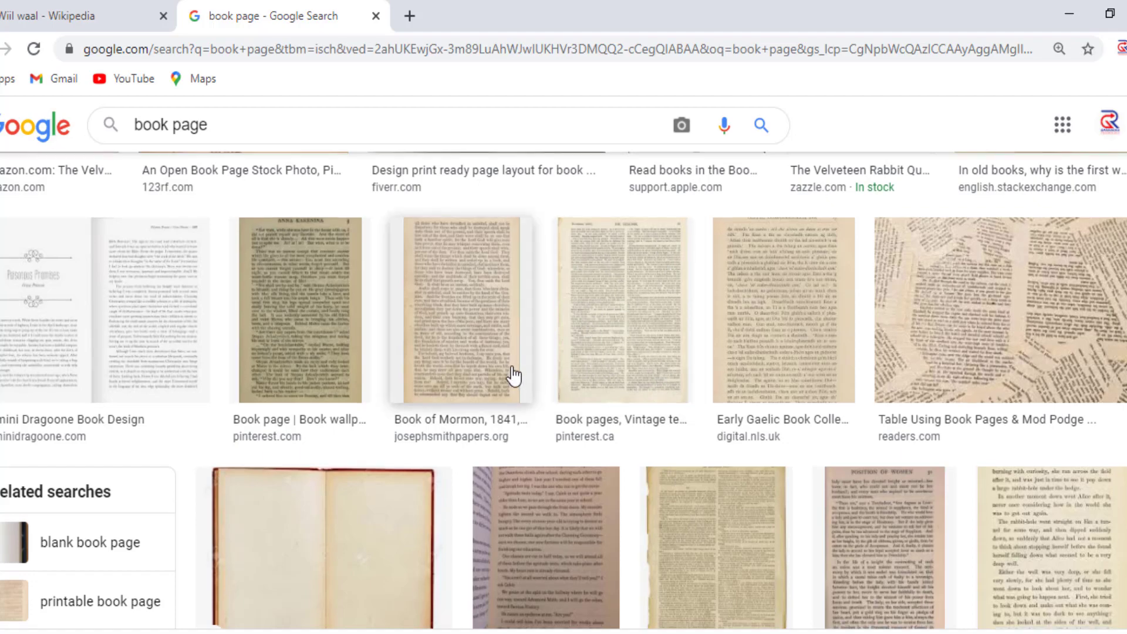
scroll(515, 376, "down", 1)
scroll(355, 347, "up", 2)
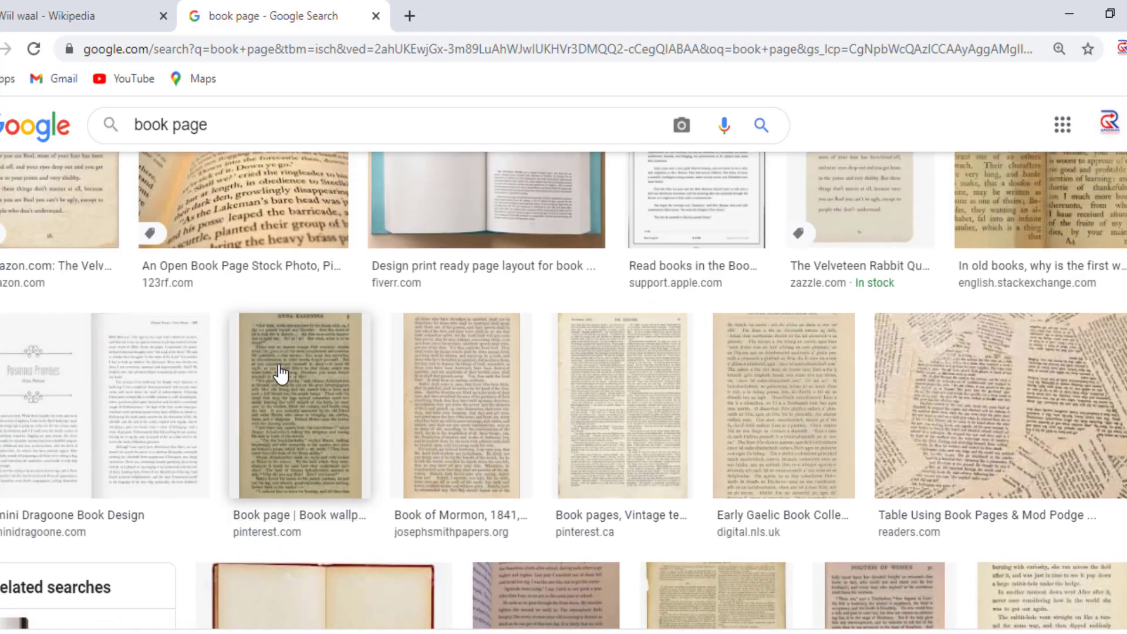
scroll(574, 332, "down", 2)
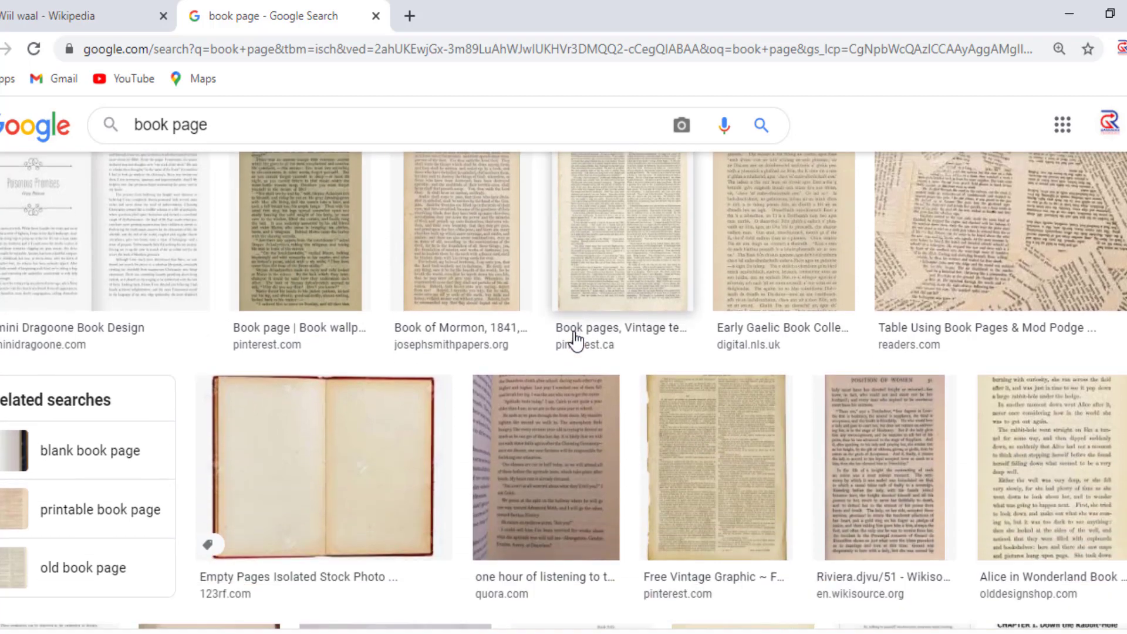
key("alt+Tab")
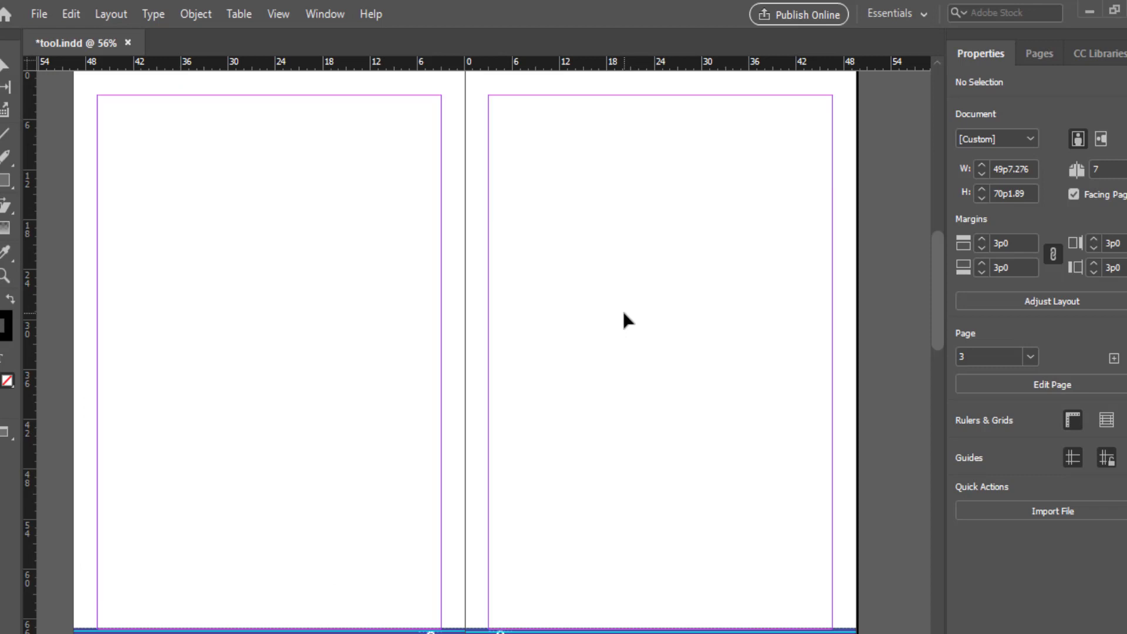
Step: Scroll up through tool.indd, then back down to the empty pages 2–3 spread
scroll(623, 314, "up", 1)
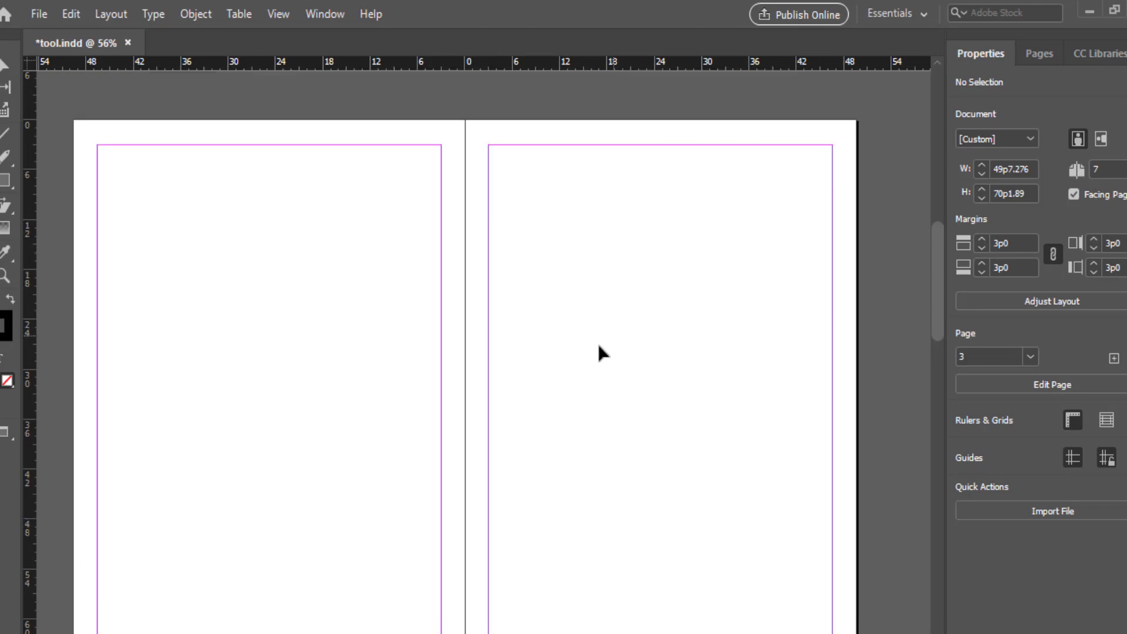
scroll(587, 352, "up", 1)
scroll(587, 355, "up", 2)
scroll(587, 355, "up", 2)
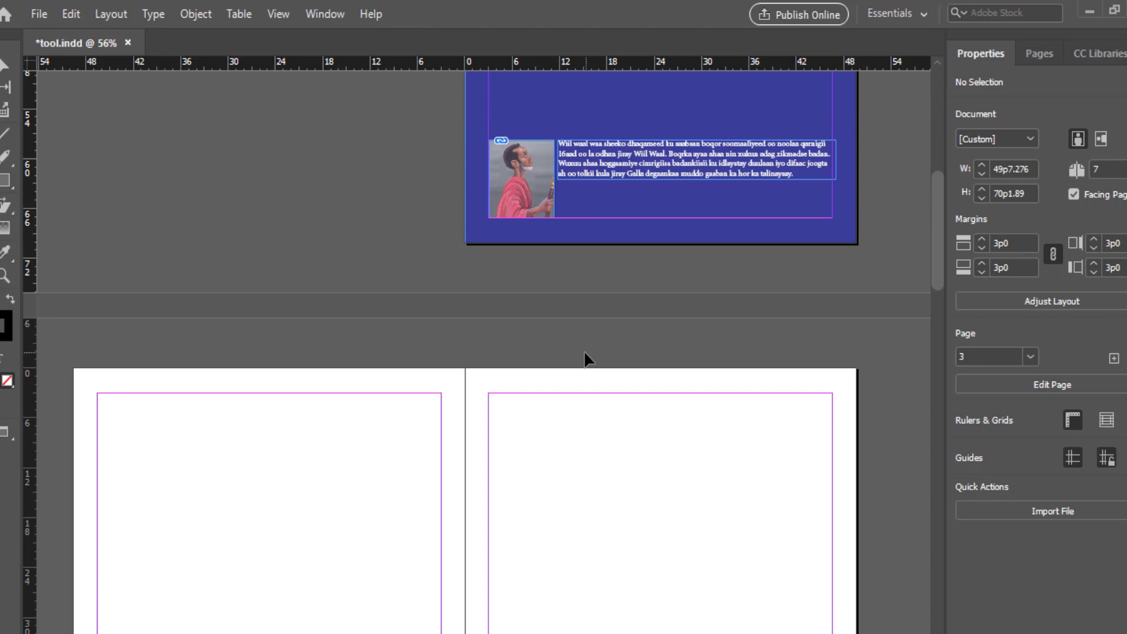
scroll(585, 358, "up", 4)
scroll(585, 358, "up", 3)
scroll(585, 358, "up", 1)
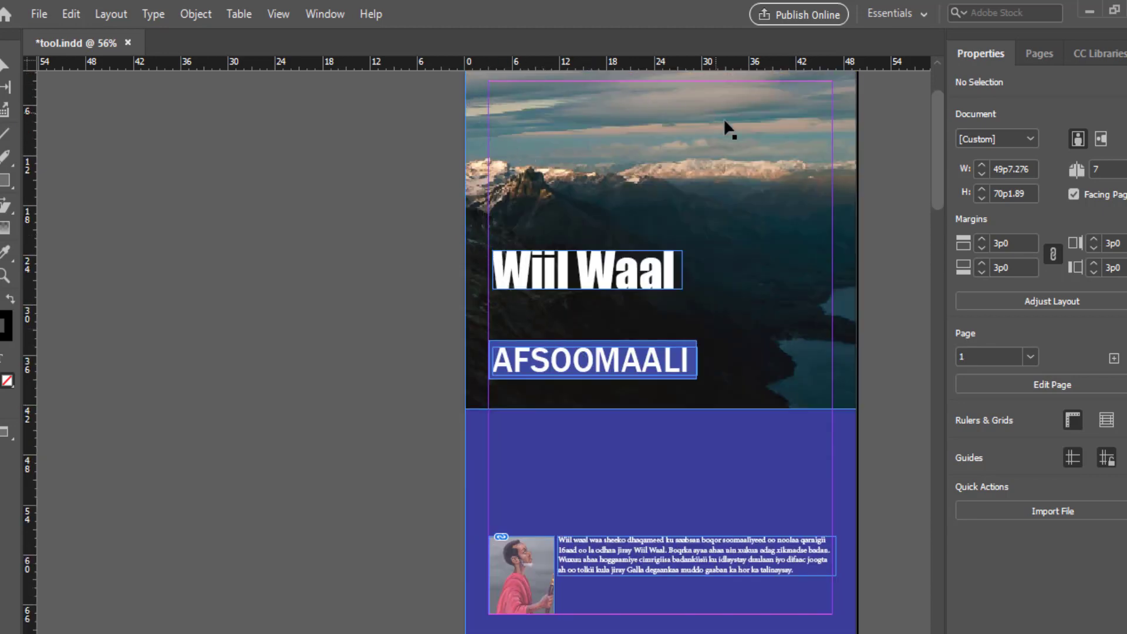
scroll(562, 268, "down", 7)
scroll(562, 264, "down", 4)
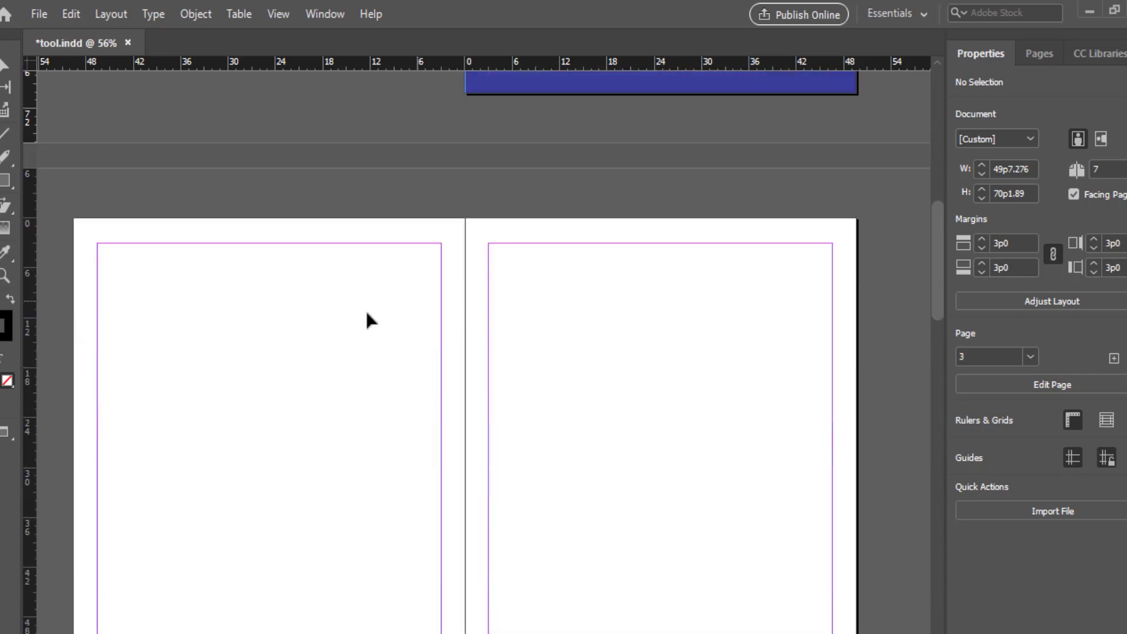
scroll(425, 257, "down", 2)
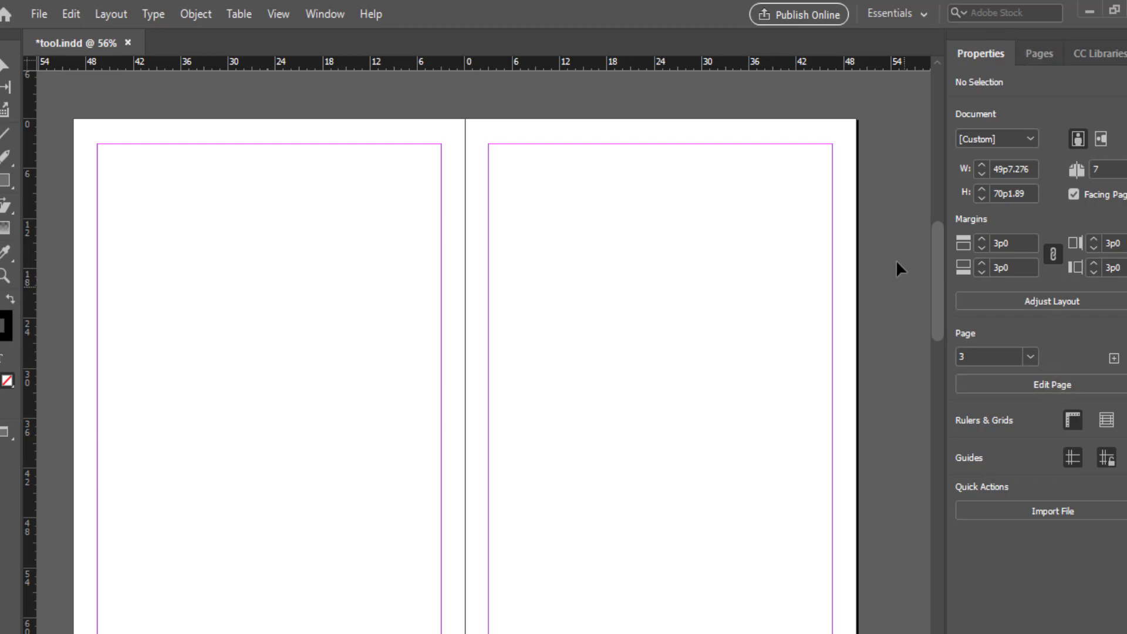
Step: Try the Essentials Classic workspace, then revert to Essentials
left_click(916, 14)
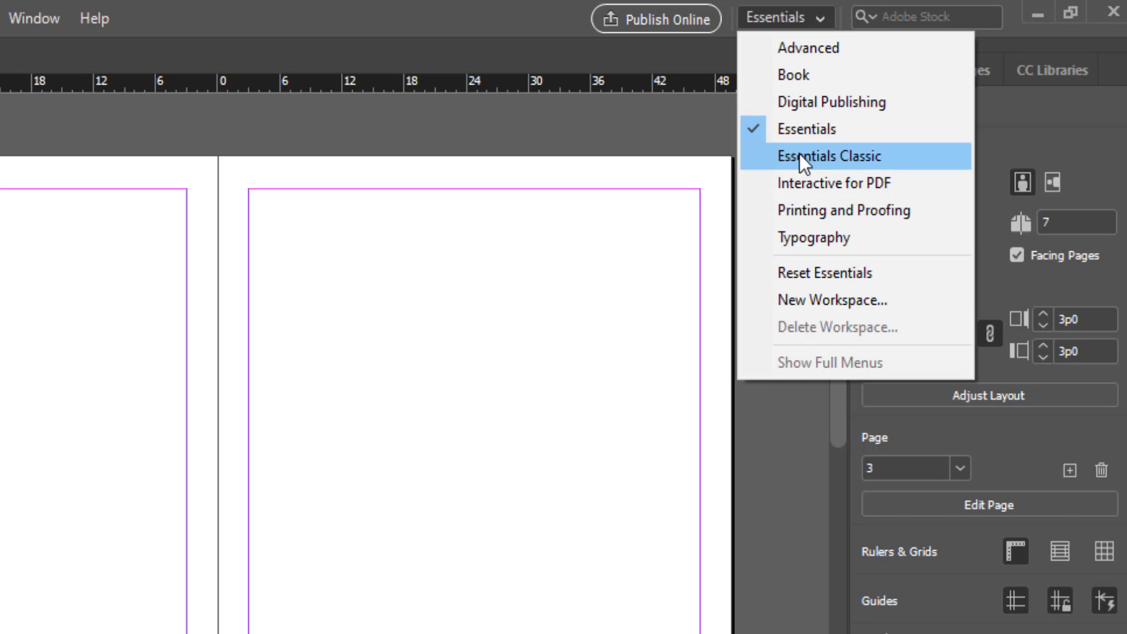
left_click(819, 158)
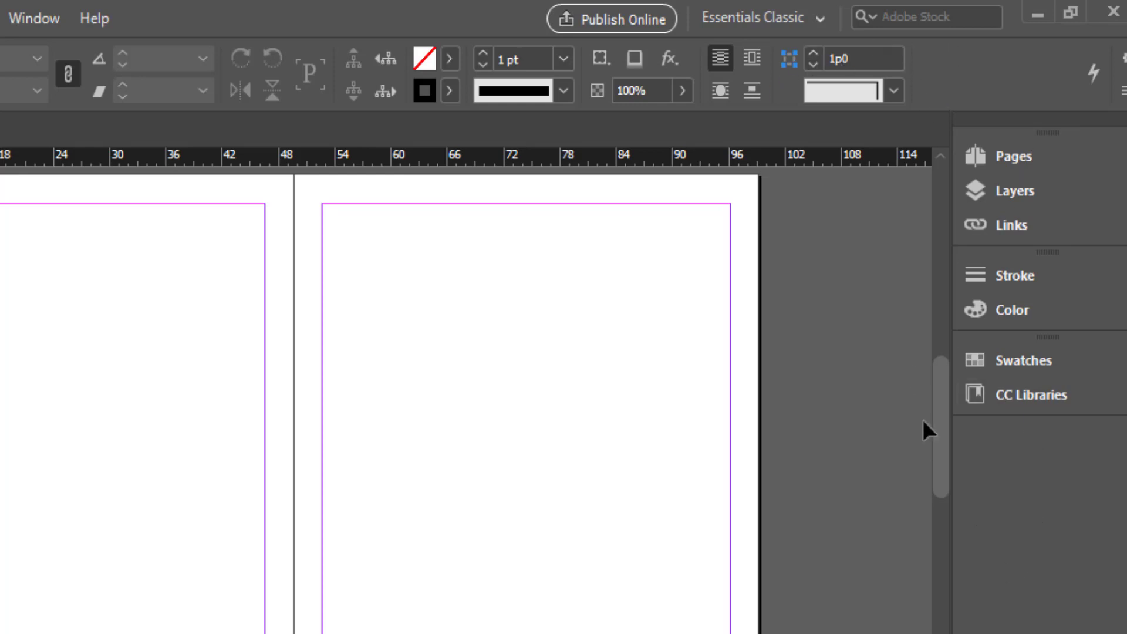
left_click(820, 21)
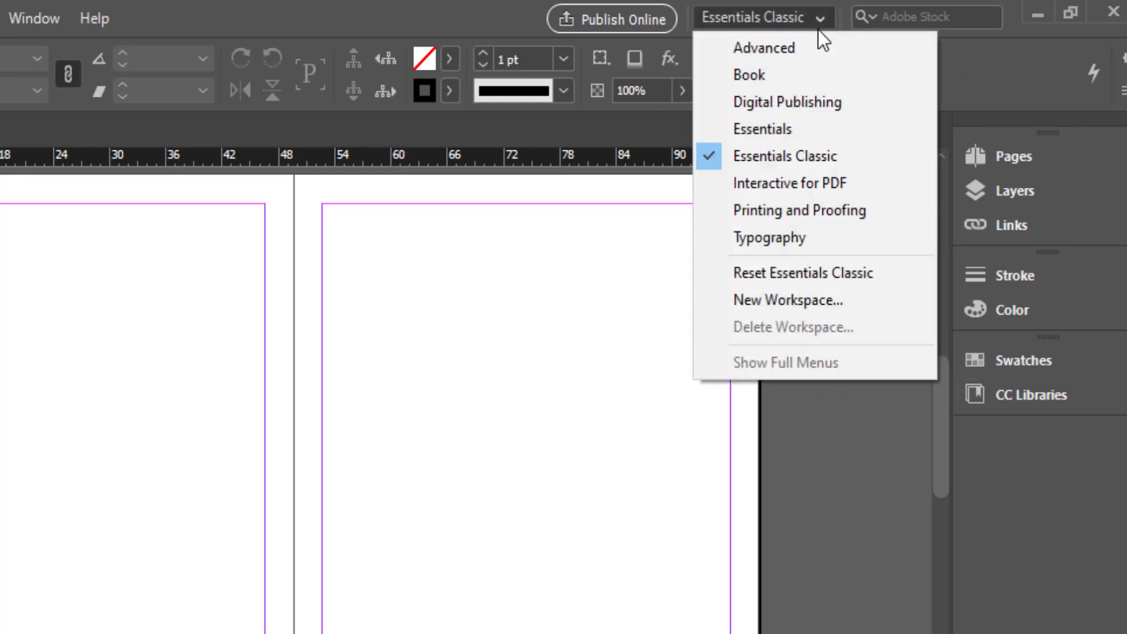
left_click(770, 126)
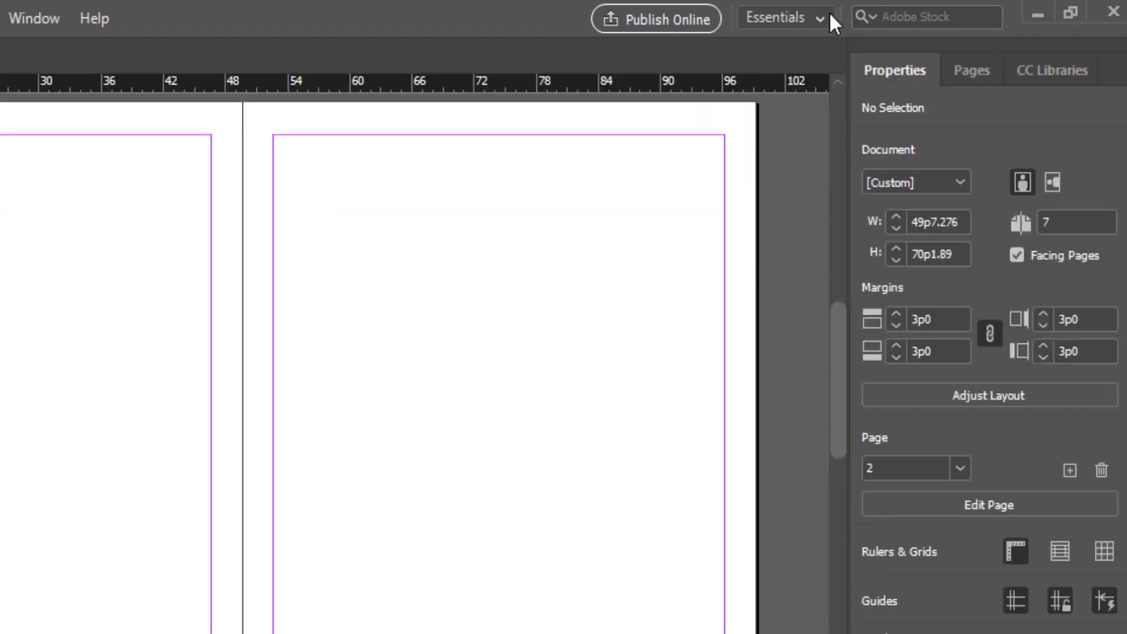
Step: Turn on the Control bar from the Window menu
left_click(34, 19)
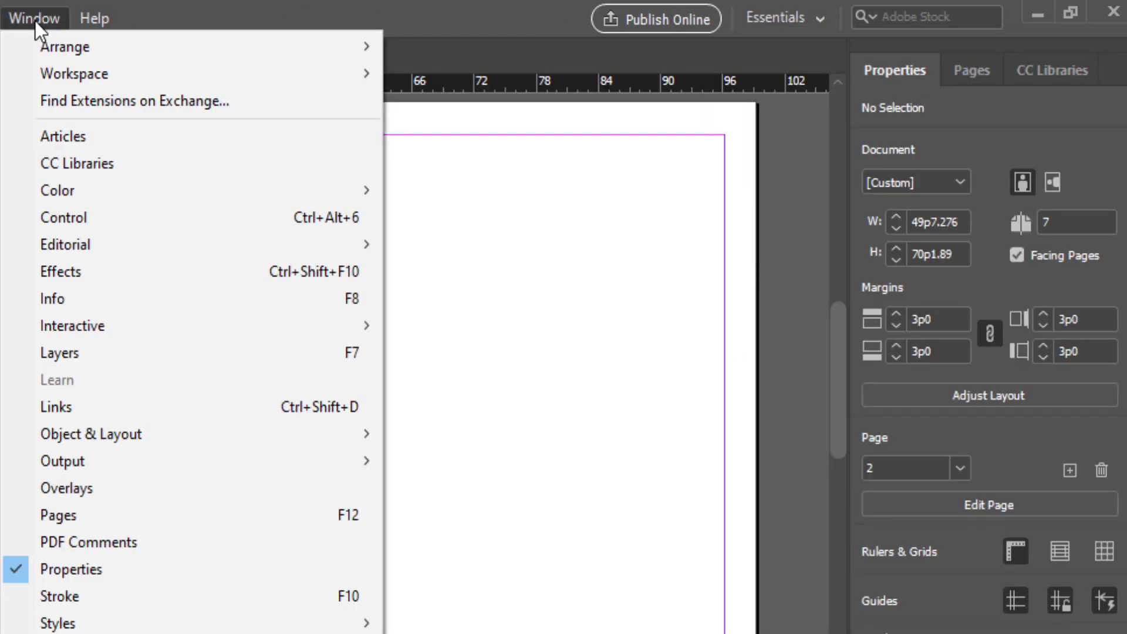
left_click(66, 219)
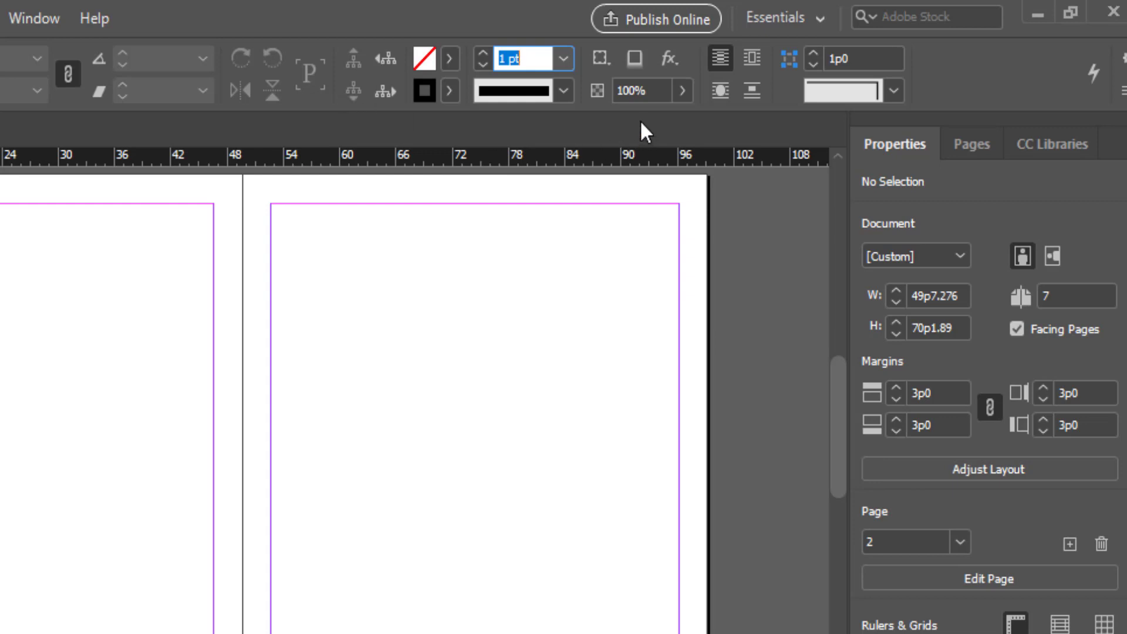
left_click(27, 7)
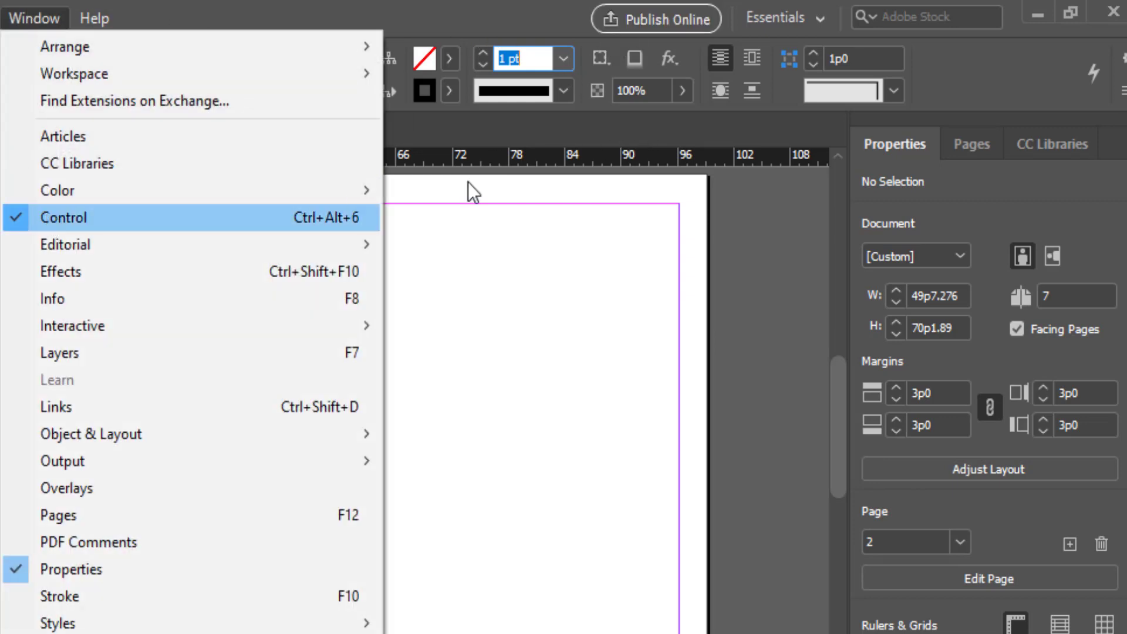
left_click(740, 123)
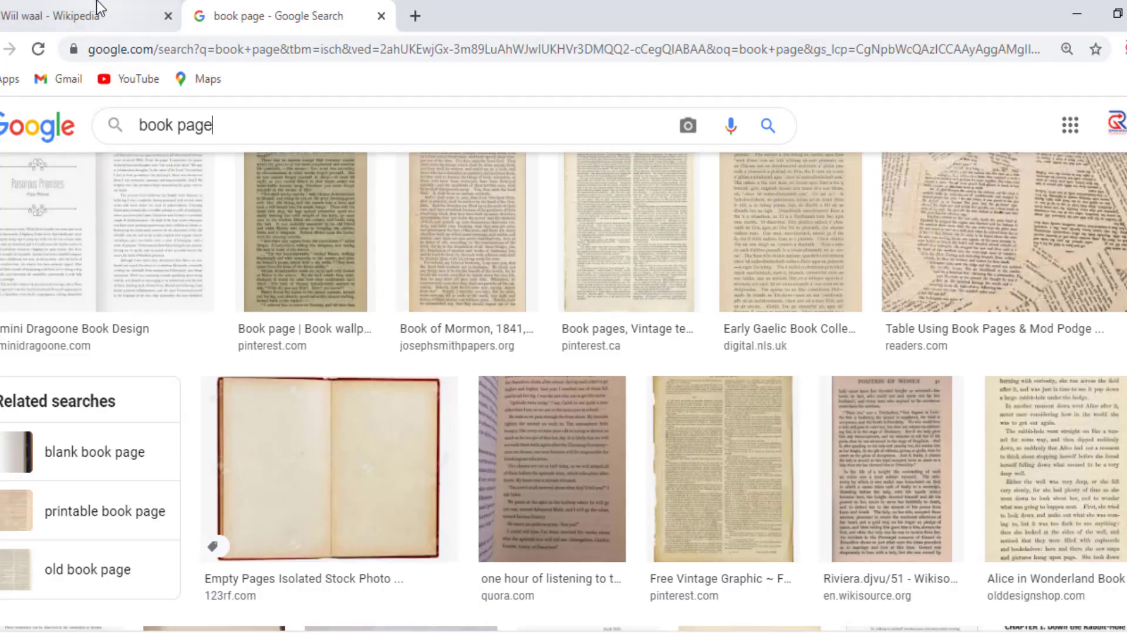
Step: Copy the Wiil waal Wikipedia story paragraphs, from 'Wiil waal' to 'waa Allow sahale.'
left_click(98, 9)
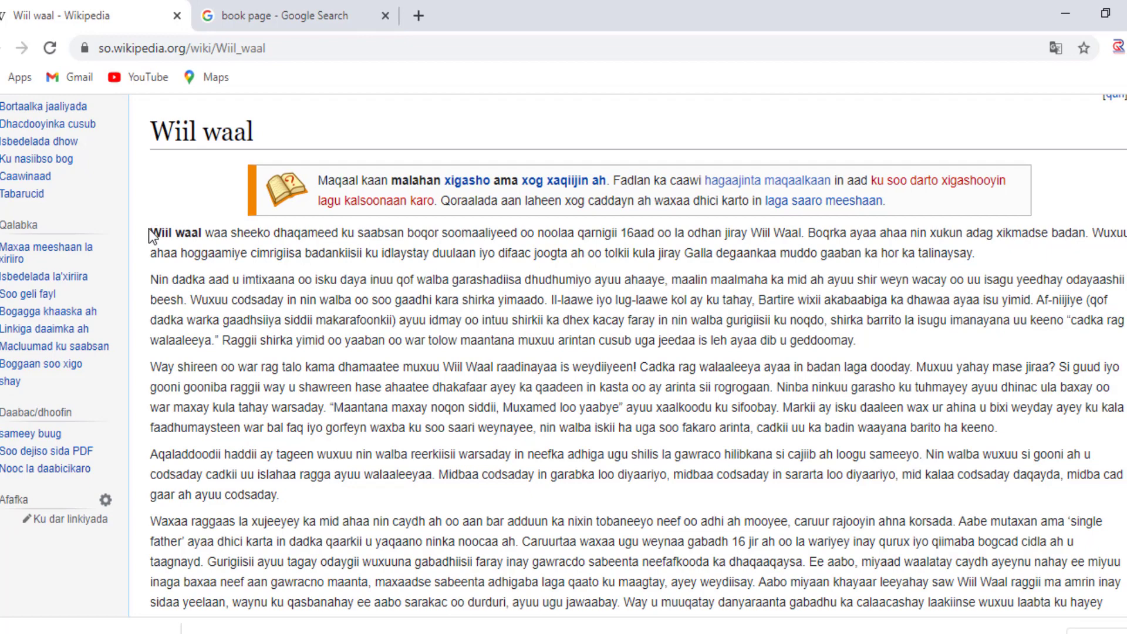
mouse_move(154, 229)
left_mouse_down()
mouse_move(331, 520)
mouse_move(365, 419)
left_mouse_up()
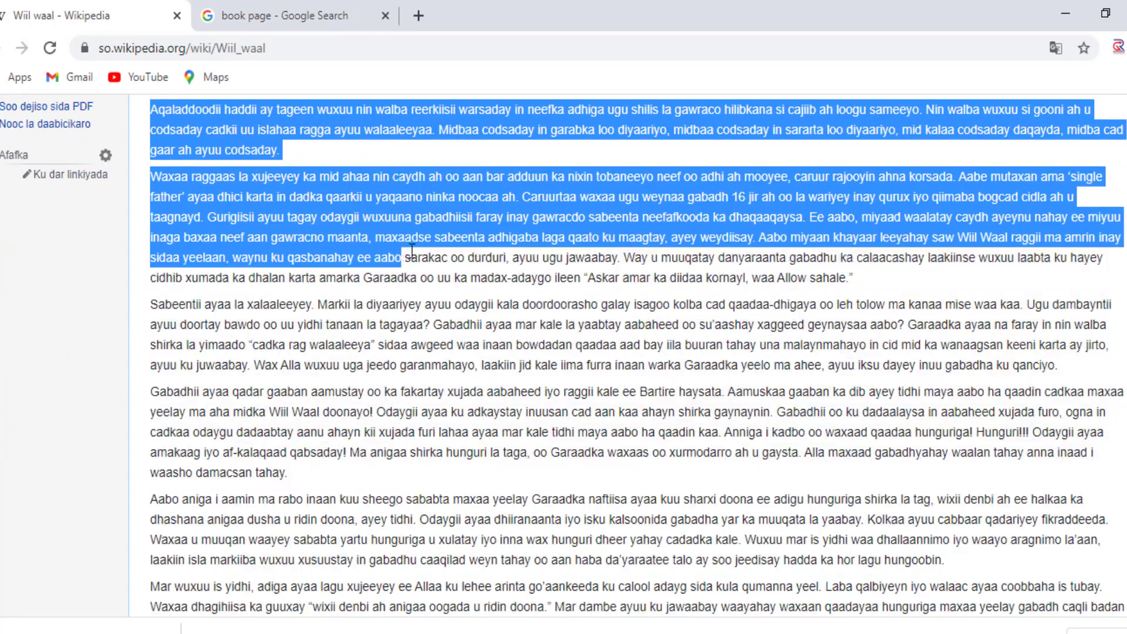
left_click_drag(366, 418, 868, 279)
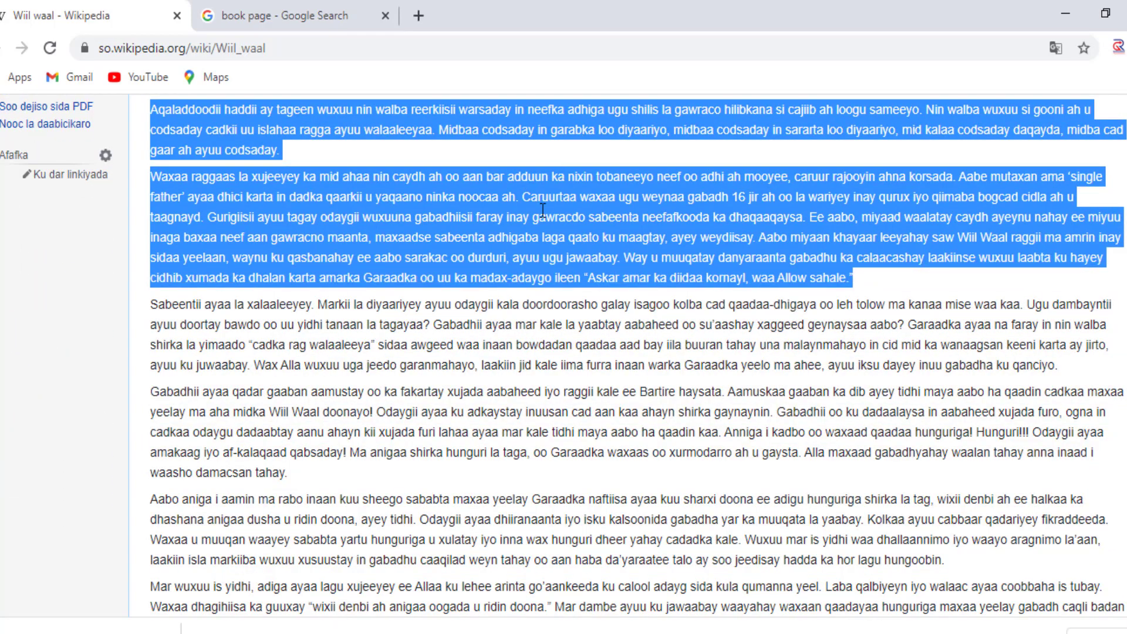
key("ctrl+c")
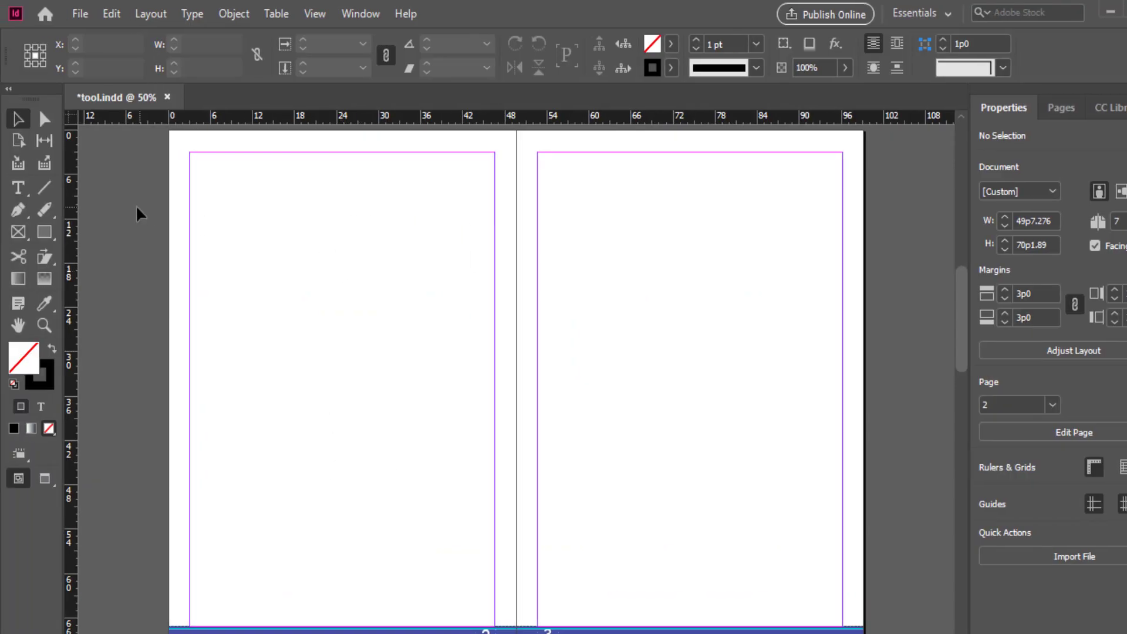
Step: Draw a large text frame across the lower left page and paste the story into it
left_click(17, 191)
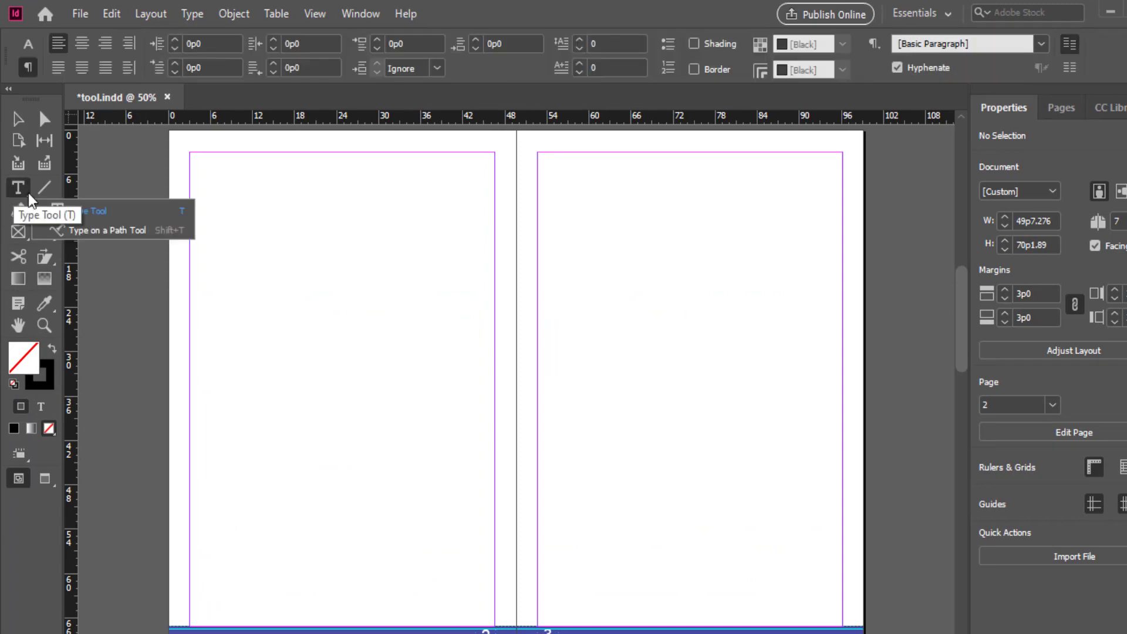
left_click(88, 214)
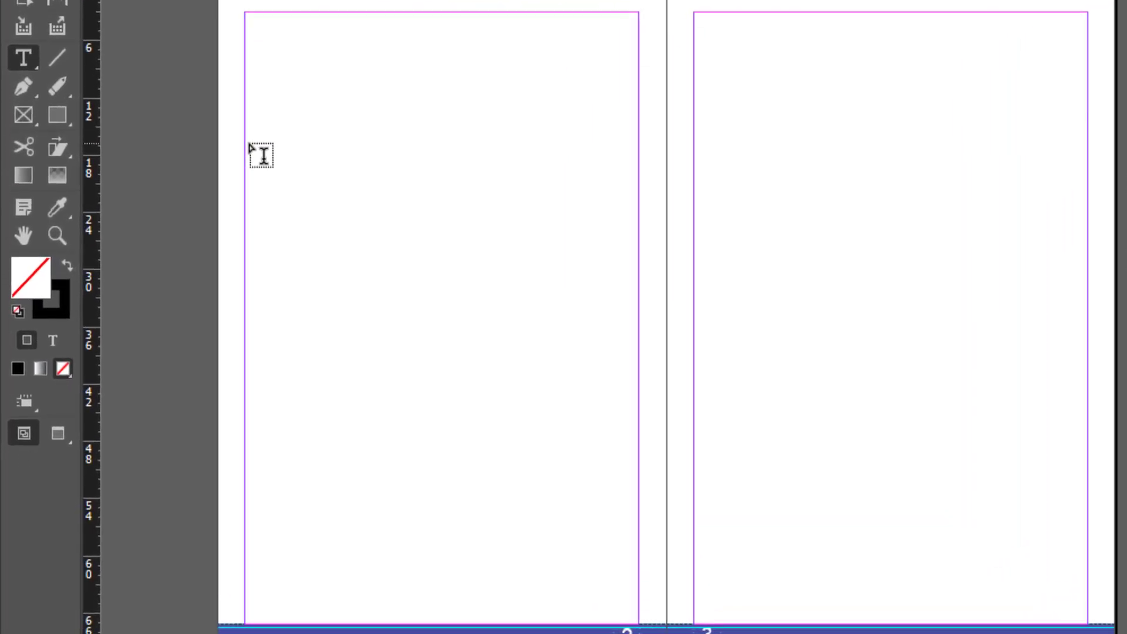
left_click_drag(215, 211, 311, 333)
left_click_drag(360, 286, 634, 607)
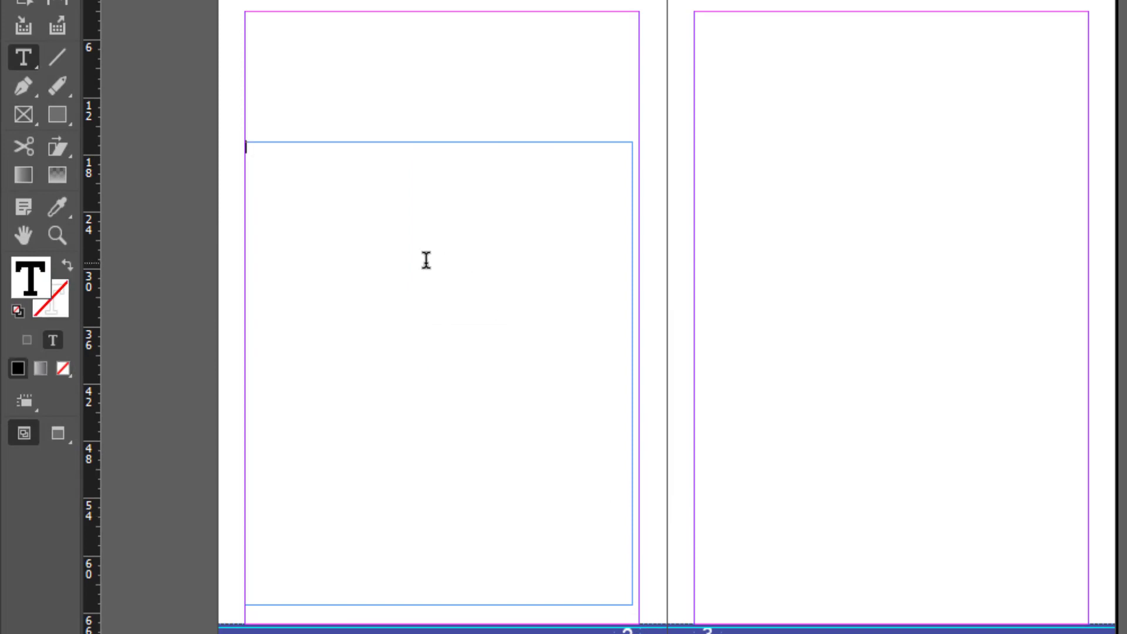
key("ctrl+v")
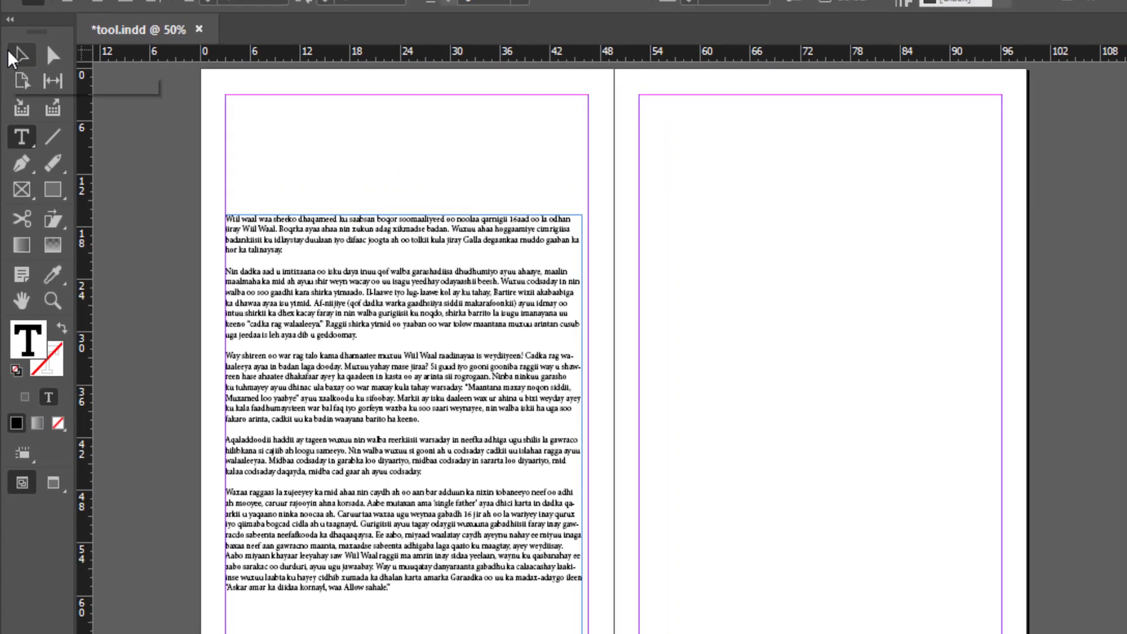
left_click(21, 55)
left_click(346, 160)
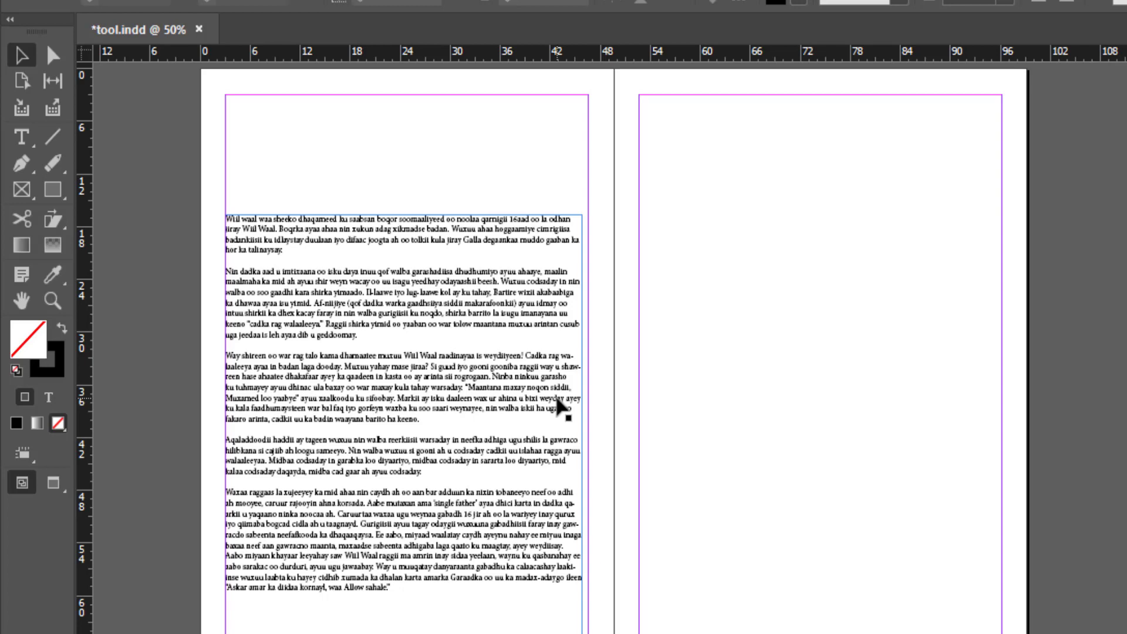
key("ctrl+equal")
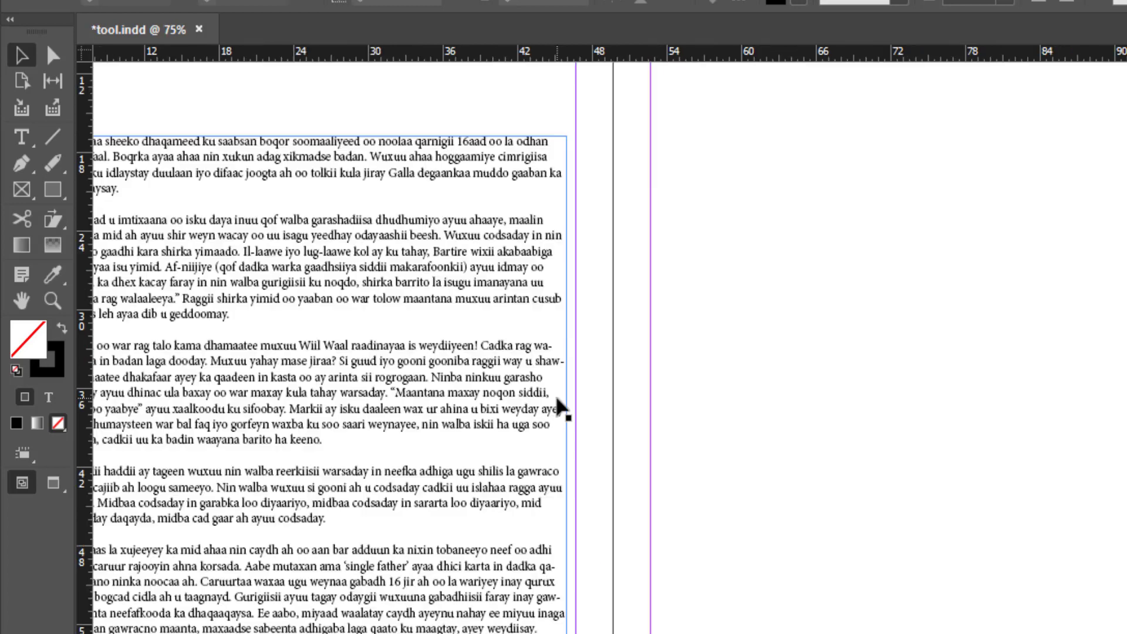
key("ctrl+equal")
key("ctrl+equal")
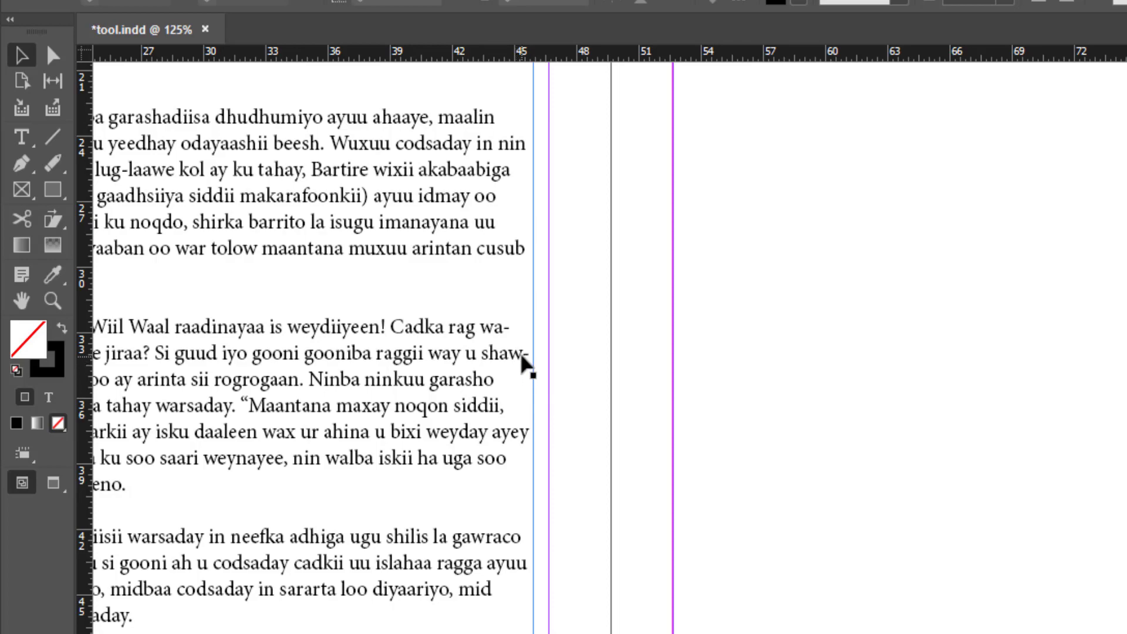
key("minus")
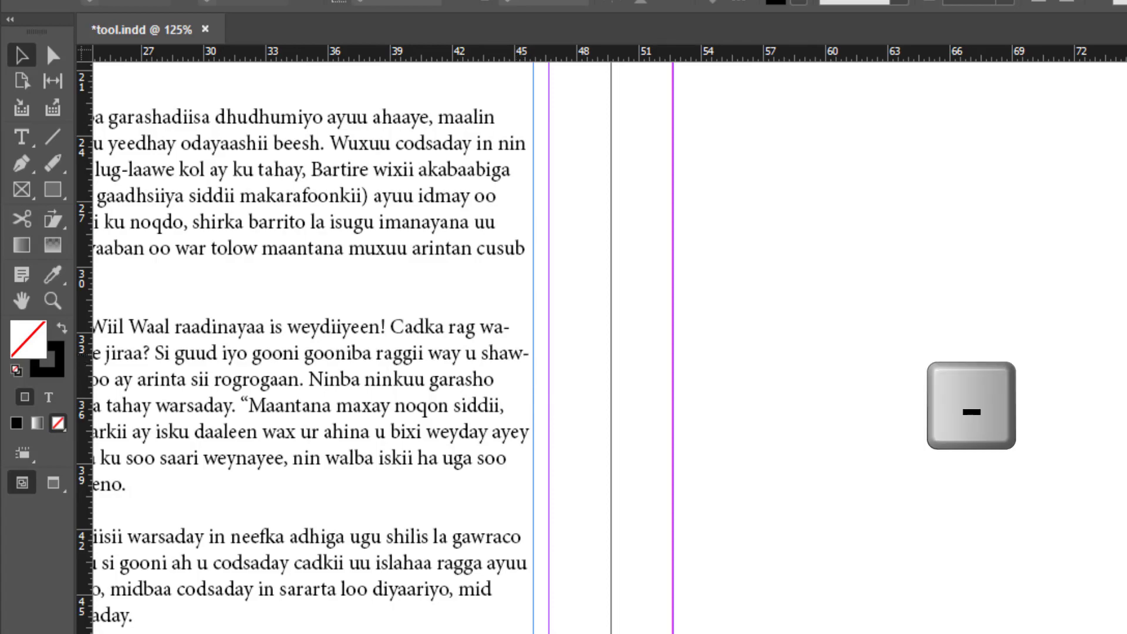
scroll(588, 341, "left", 2)
scroll(588, 341, "left", 2)
scroll(587, 340, "left", 1)
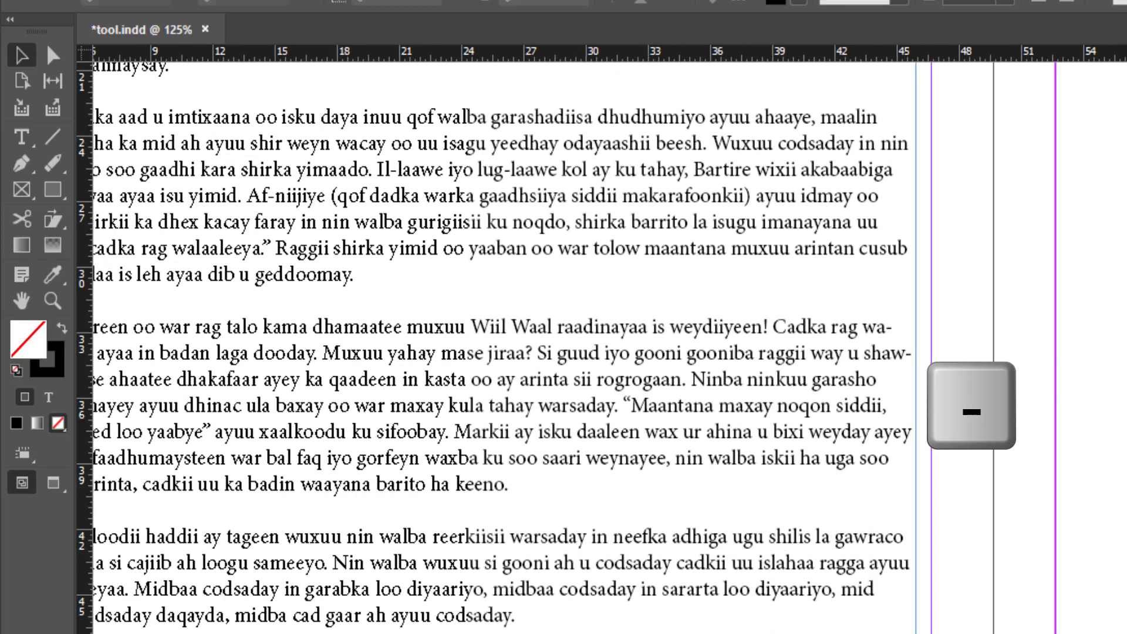
scroll(587, 341, "left", 1)
scroll(610, 340, "left", 1)
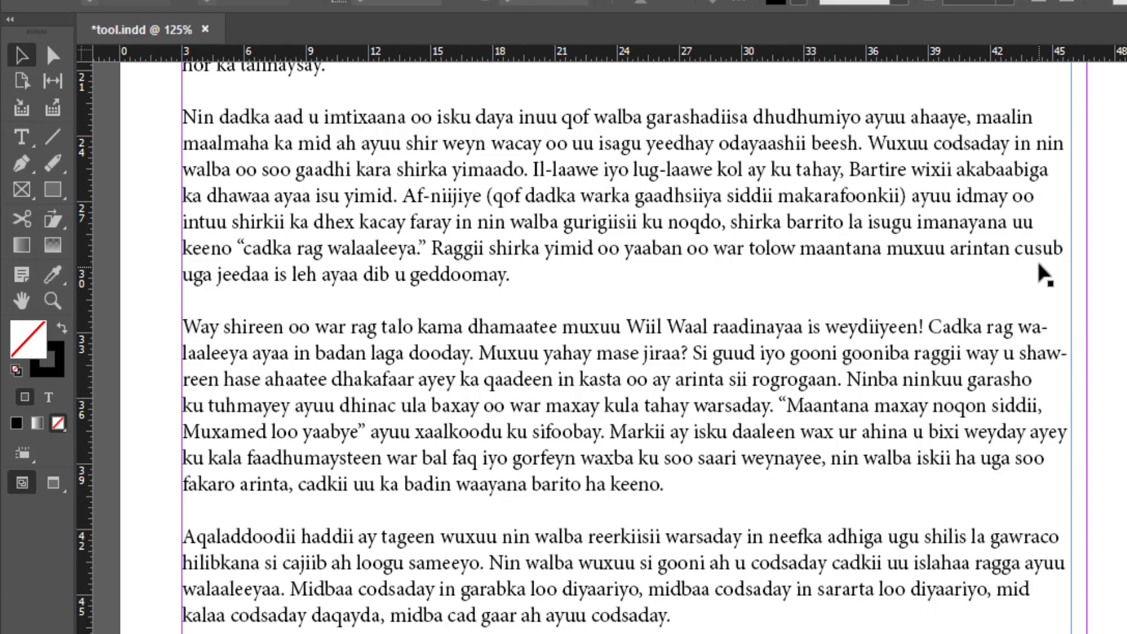
scroll(1055, 217, "up", 1)
scroll(1056, 219, "up", 1)
scroll(1055, 219, "up", 2)
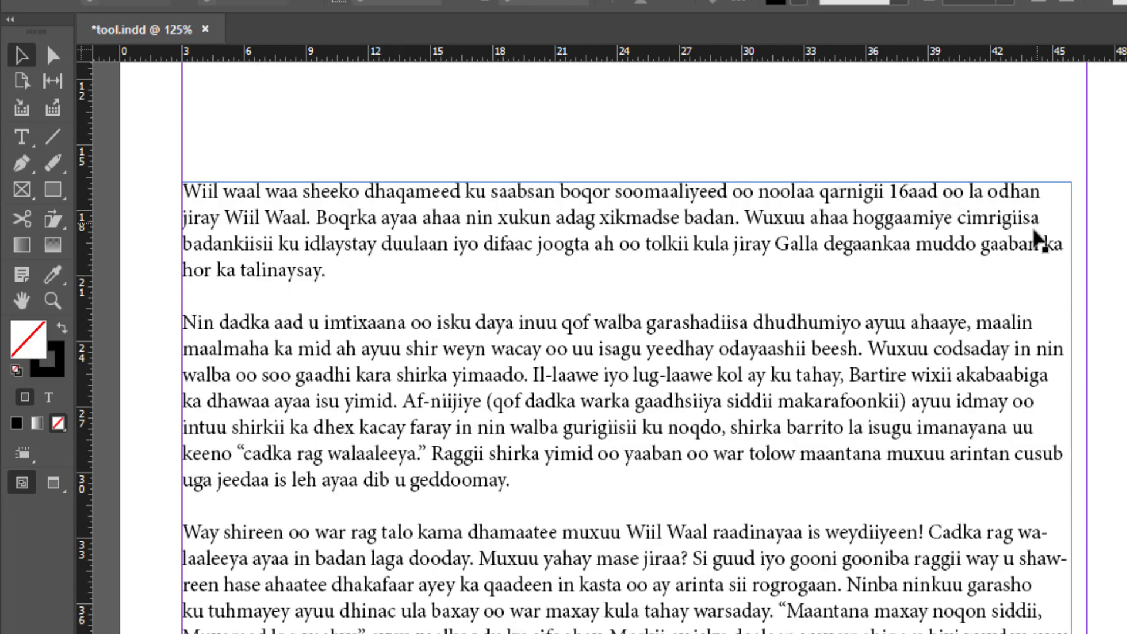
scroll(453, 385, "down", 2)
scroll(531, 432, "down", 3)
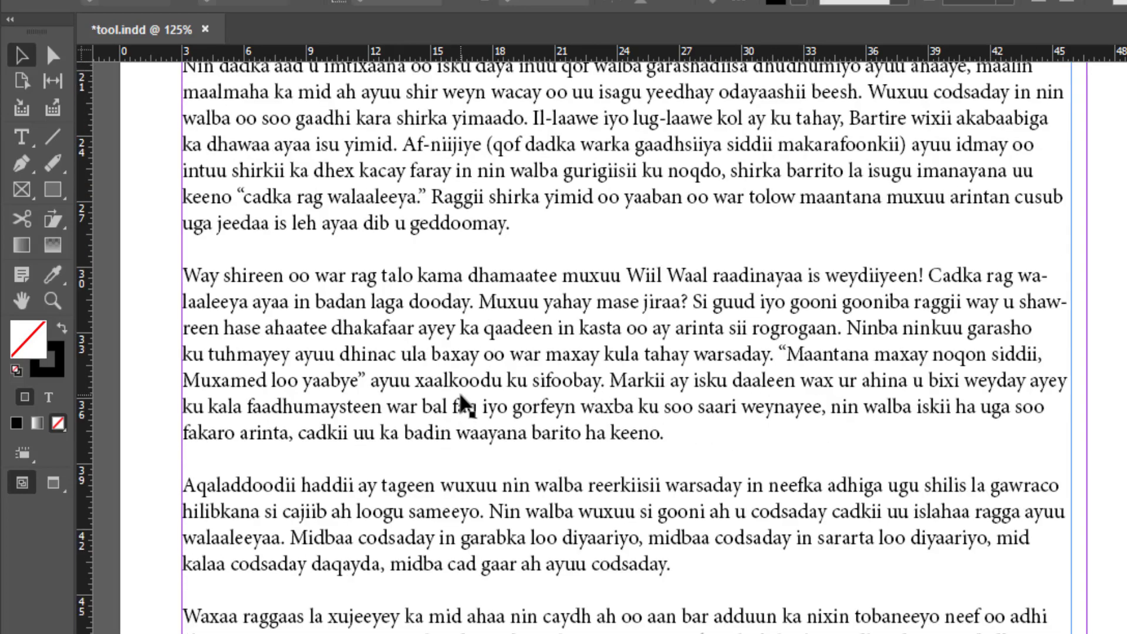
scroll(479, 470, "down", 2)
scroll(640, 441, "down", 4)
scroll(881, 473, "down", 1)
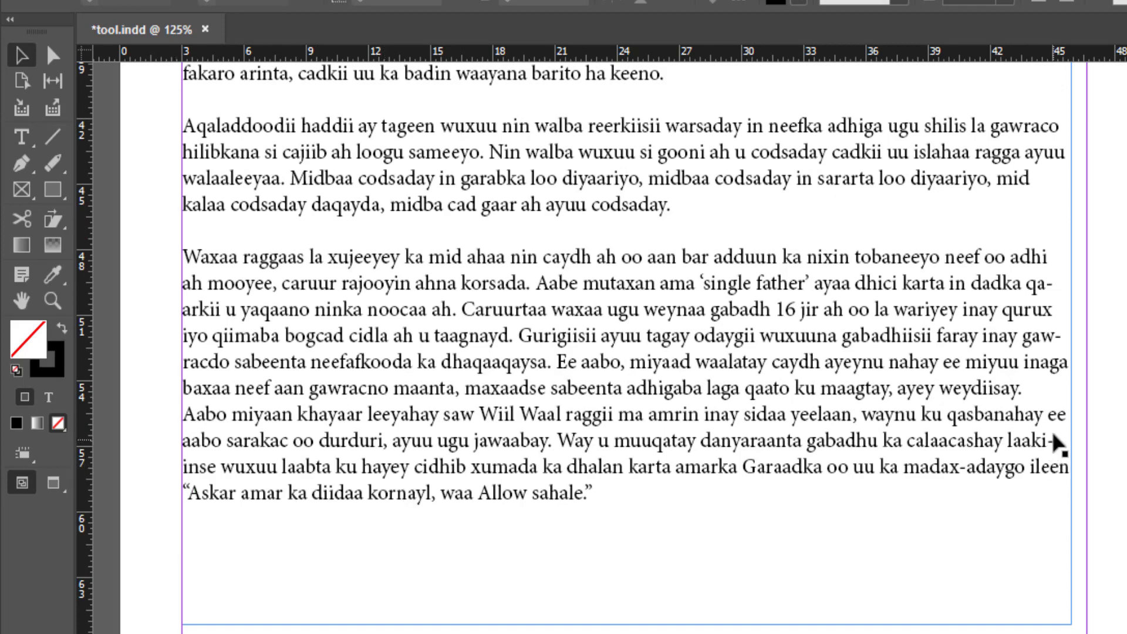
scroll(508, 431, "up", 3)
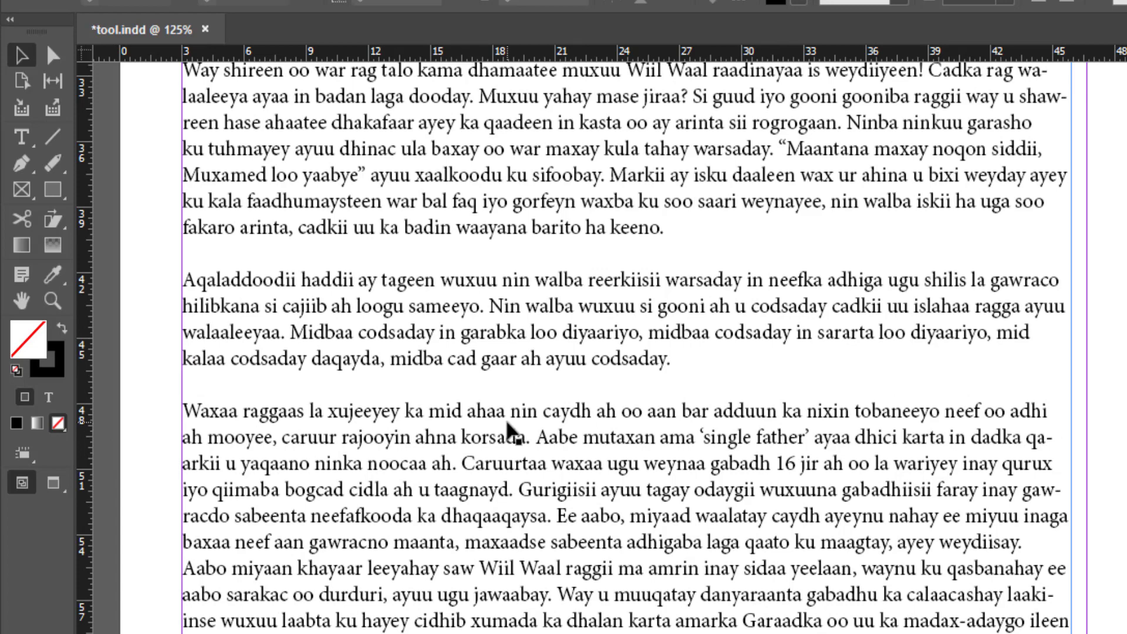
key("ctrl+minus")
key("ctrl+minus")
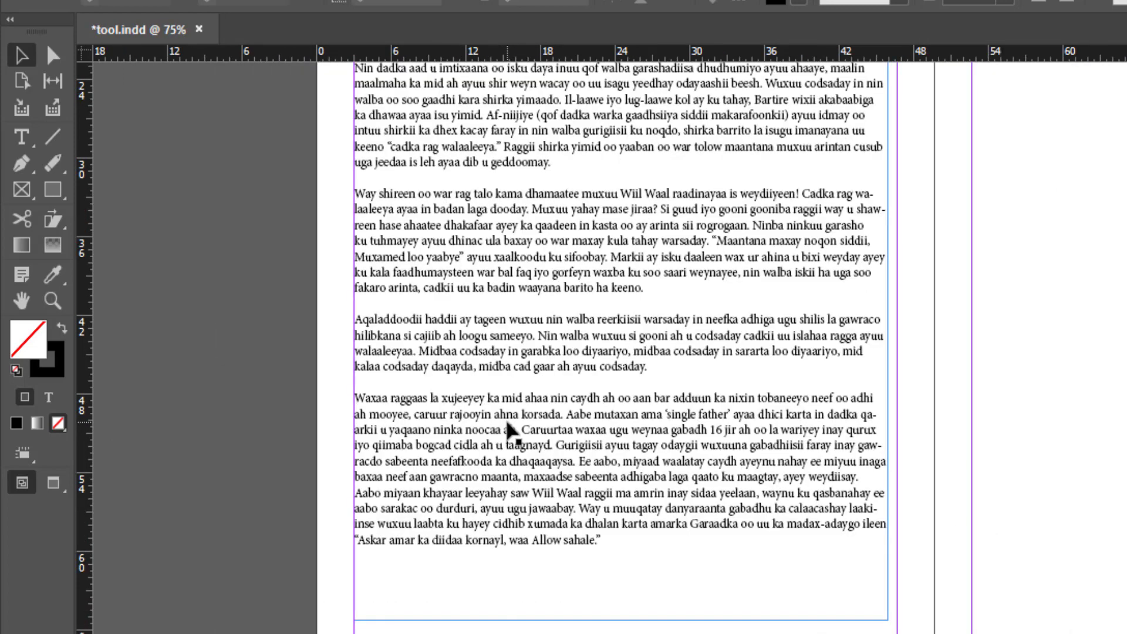
scroll(511, 432, "up", 2)
scroll(511, 431, "up", 2)
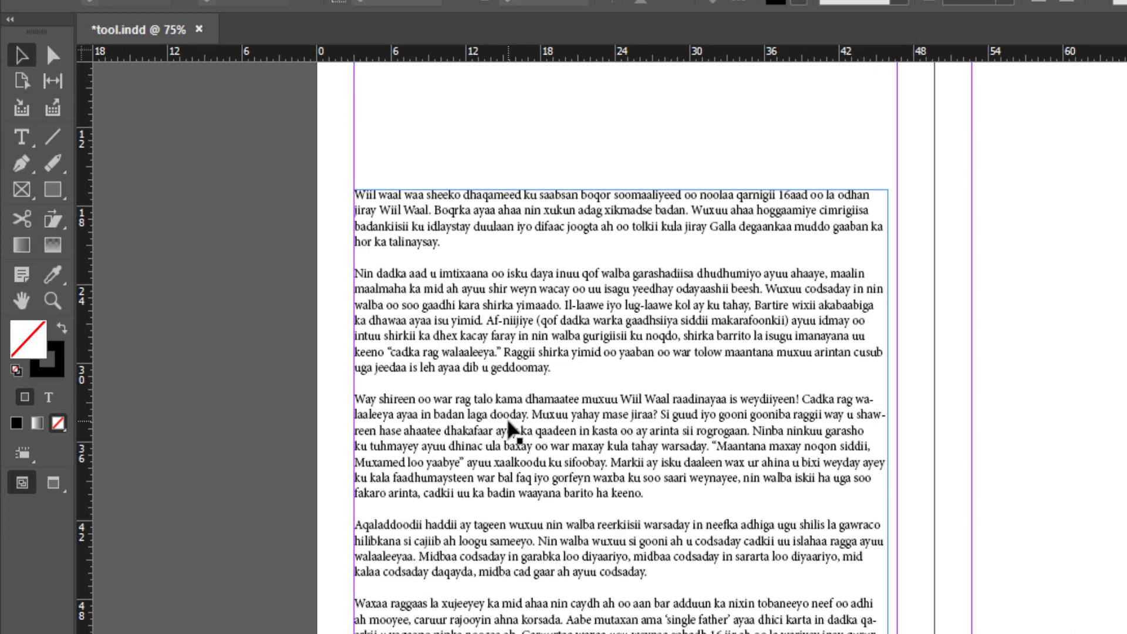
Step: Select all the Somali story text in the page 2 frame
left_click(10, 141)
scroll(583, 400, "down", 2)
scroll(583, 397, "down", 1)
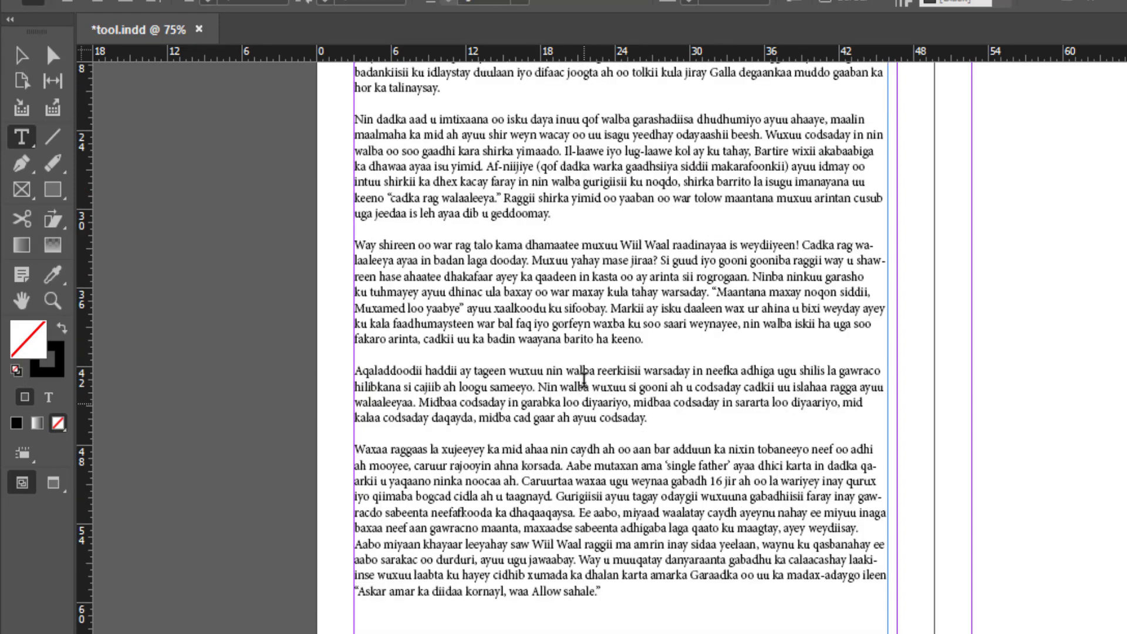
double_click(583, 379)
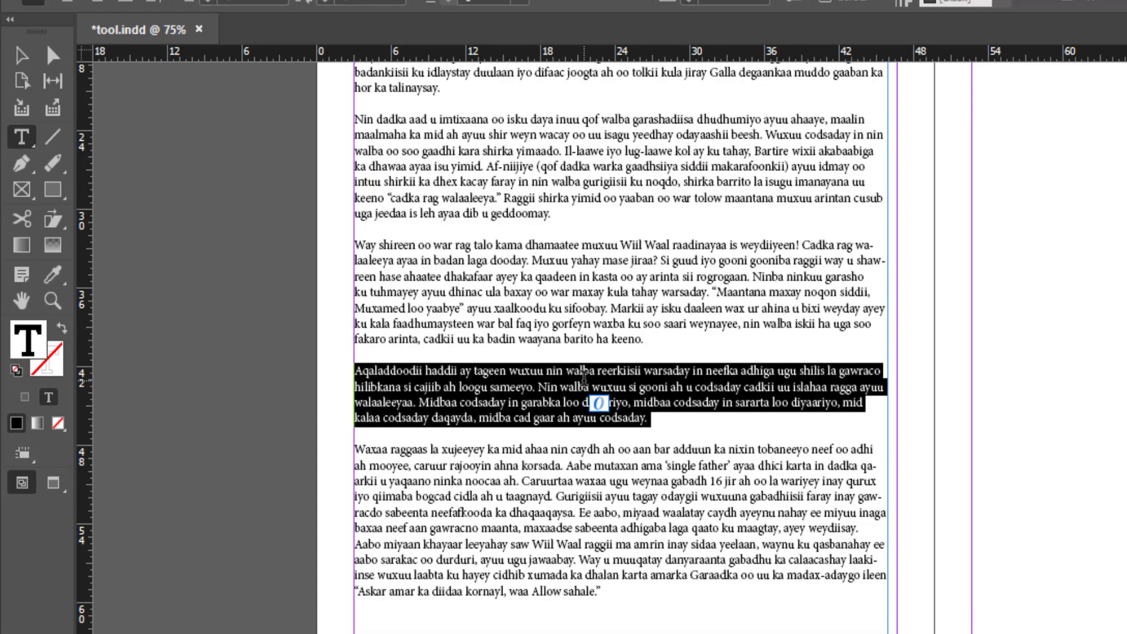
double_click(584, 375)
triple_click(584, 376)
scroll(591, 265, "up", 2)
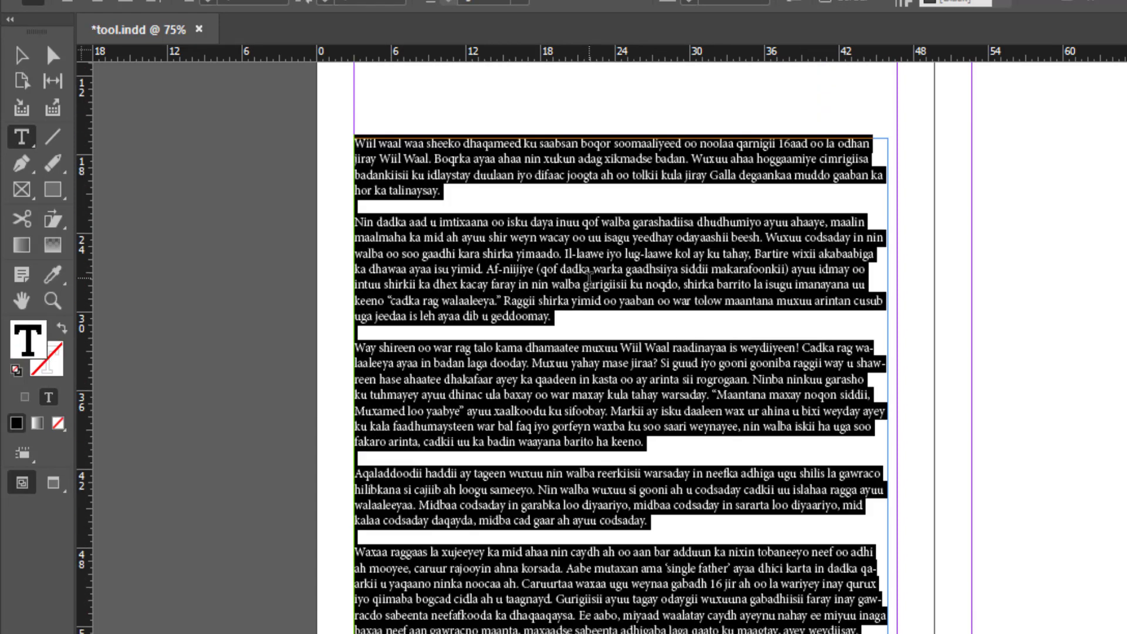
left_click(617, 226)
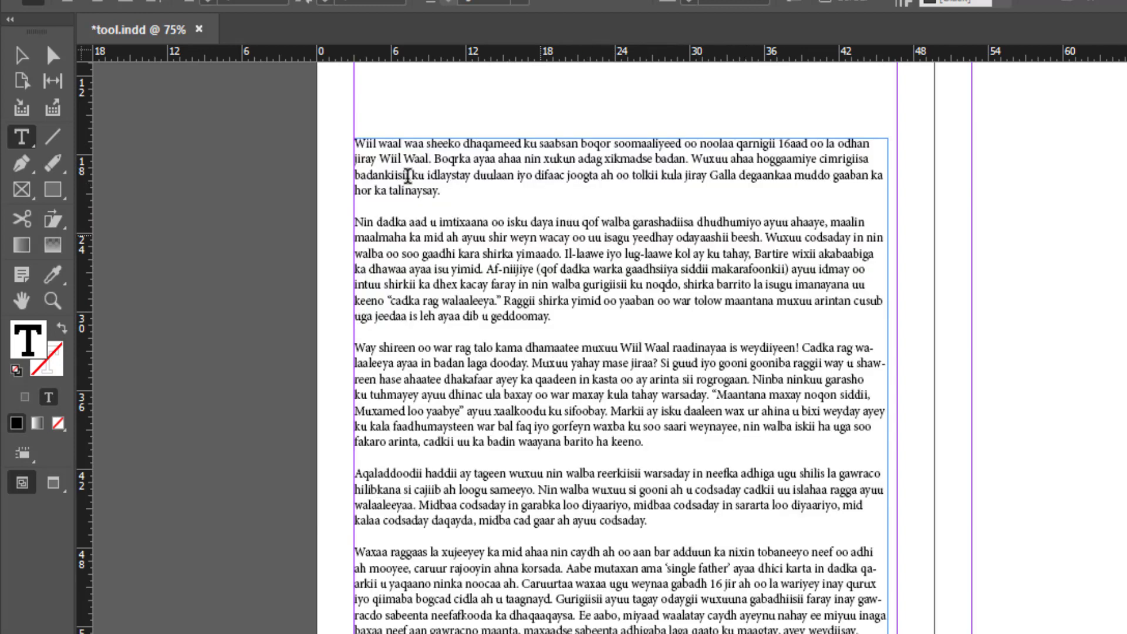
mouse_move(355, 144)
left_mouse_down()
mouse_move(535, 441)
mouse_move(651, 372)
left_mouse_up()
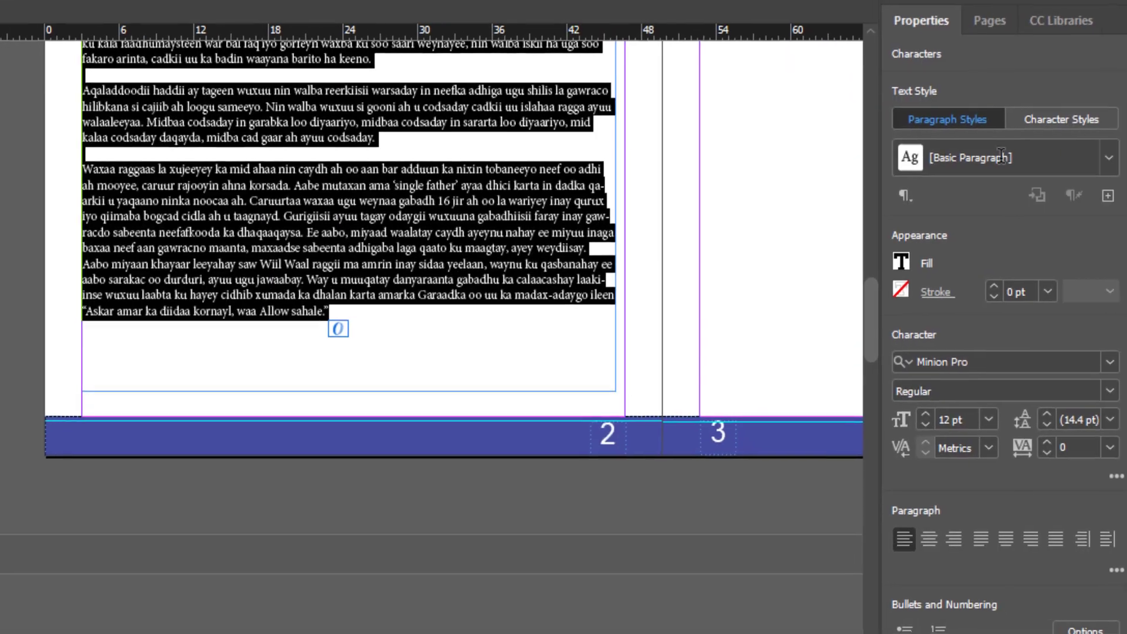
scroll(1104, 353, "down", 1)
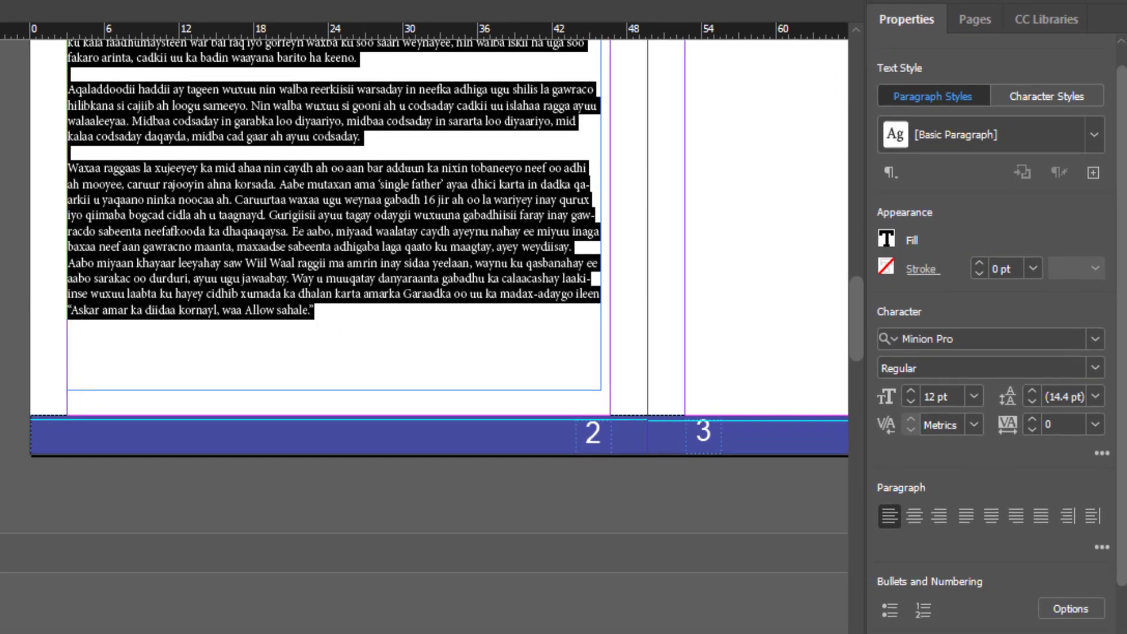
scroll(1104, 353, "down", 2)
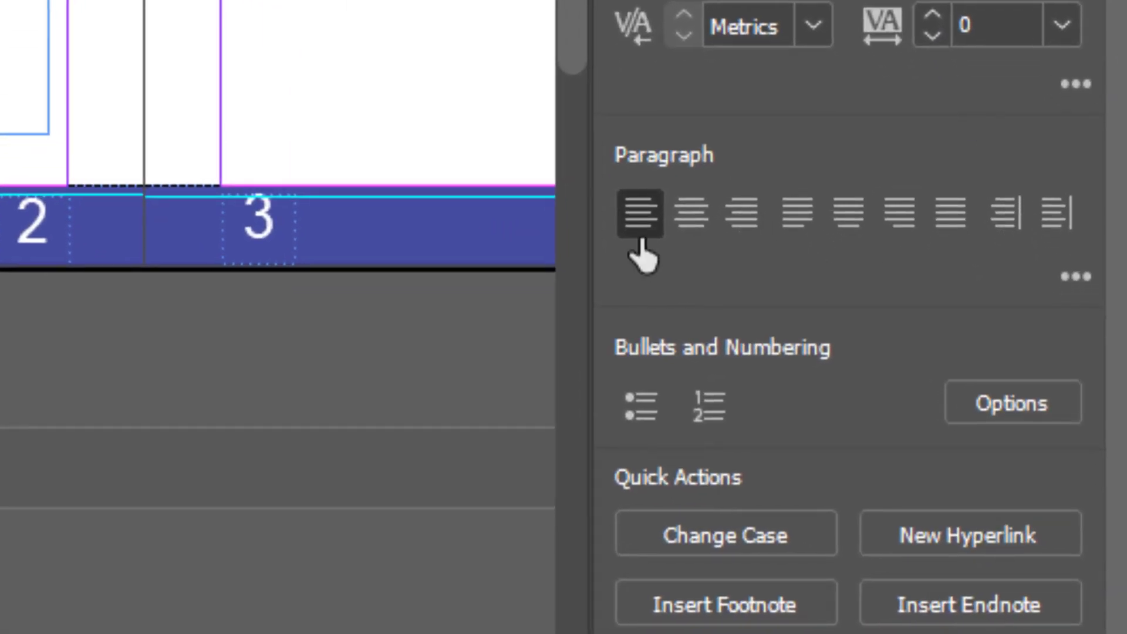
Step: Expand the Paragraph options in Properties and uncheck Hyphenate
left_click(1076, 276)
scroll(930, 415, "down", 5)
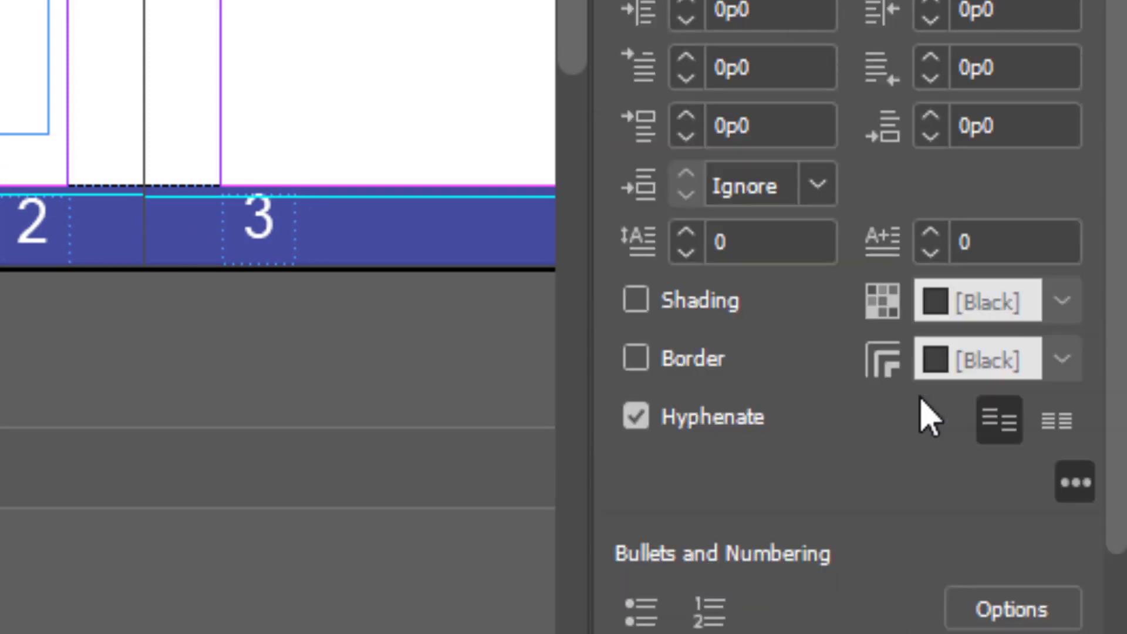
scroll(930, 415, "down", 3)
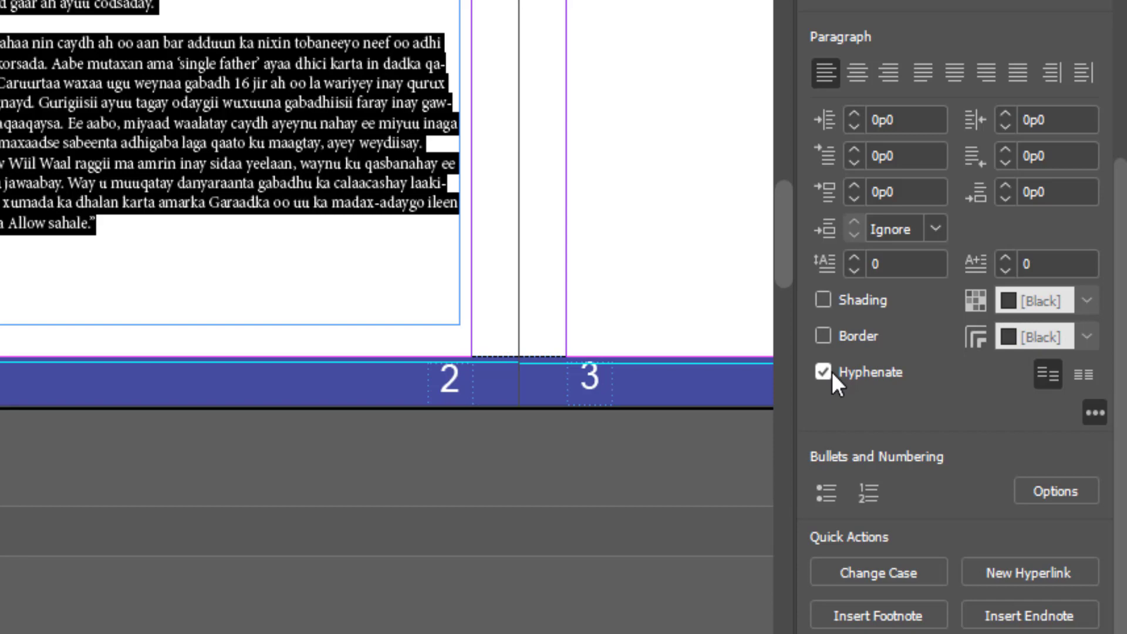
left_click(832, 372)
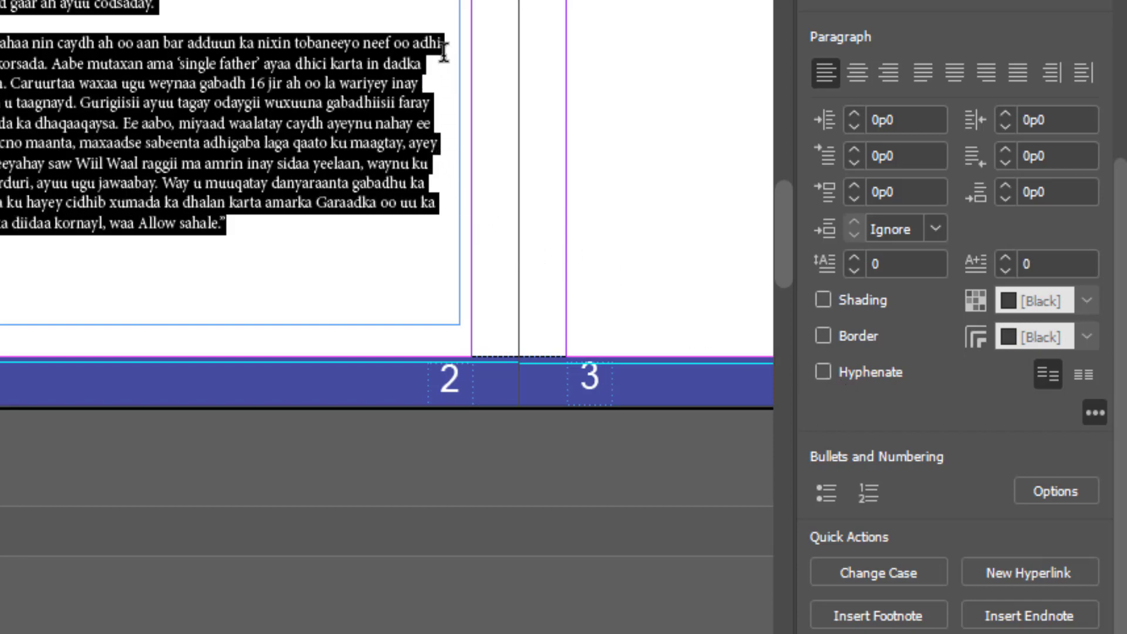
scroll(443, 52, "up", 1)
scroll(446, 59, "up", 2)
scroll(457, 70, "up", 2)
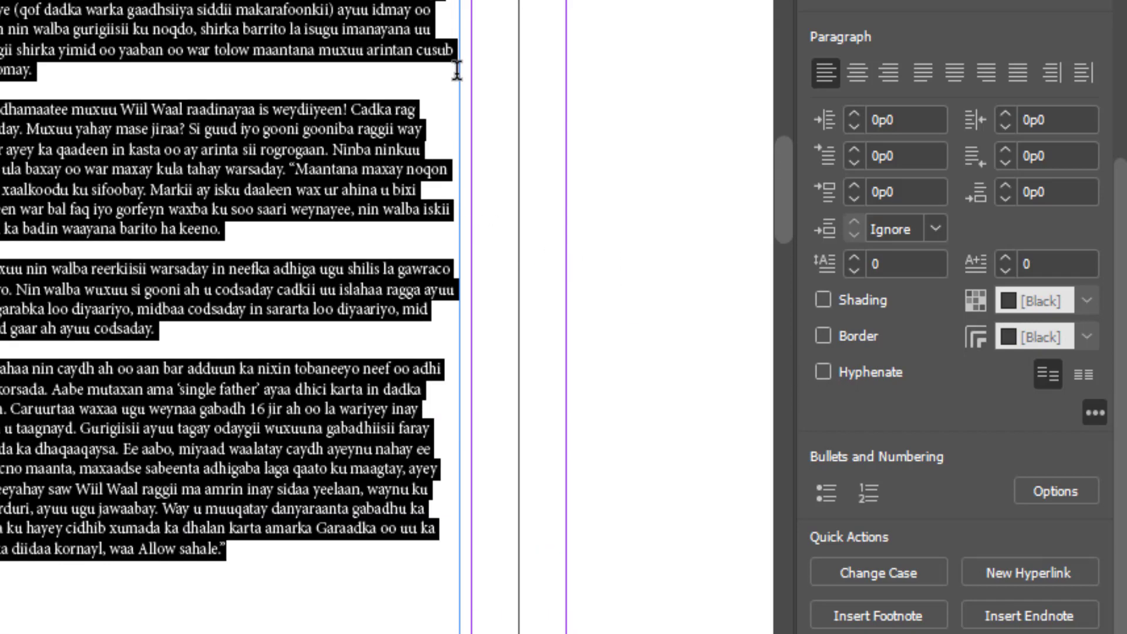
scroll(451, 47, "up", 2)
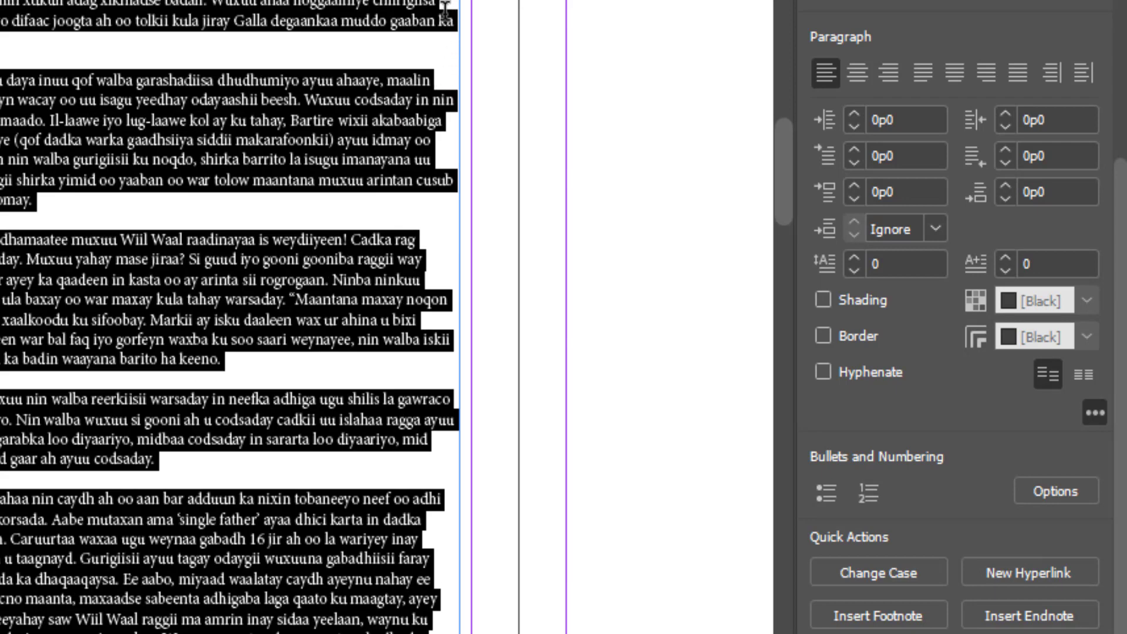
scroll(448, 237, "down", 3)
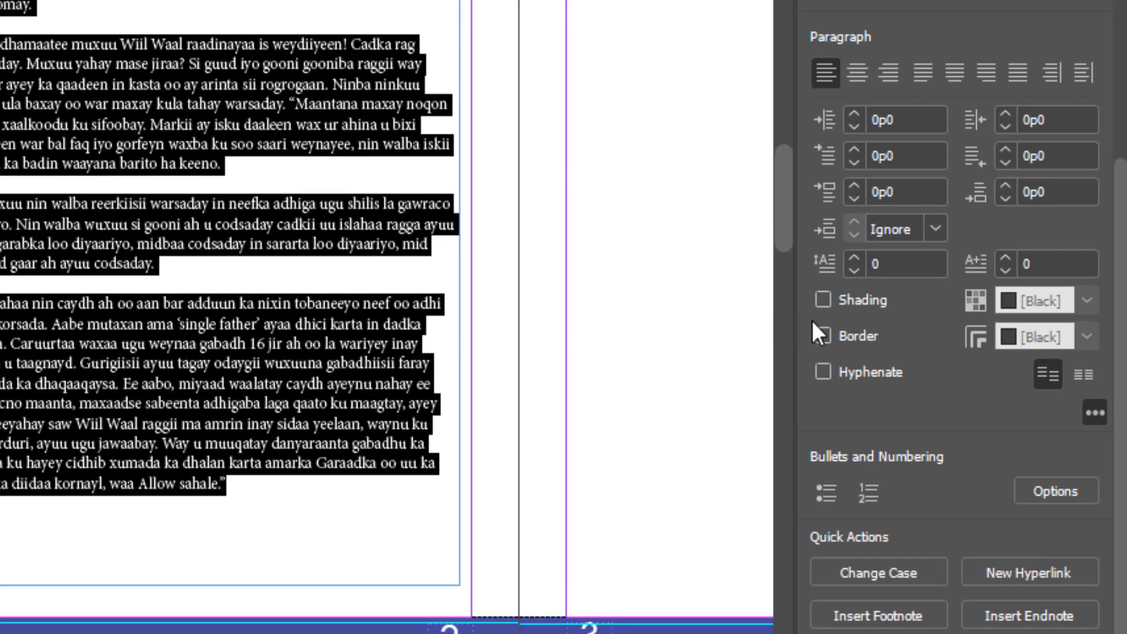
Step: Compare with Hyphenate on, leave it off, and exit text editing
left_click(824, 372)
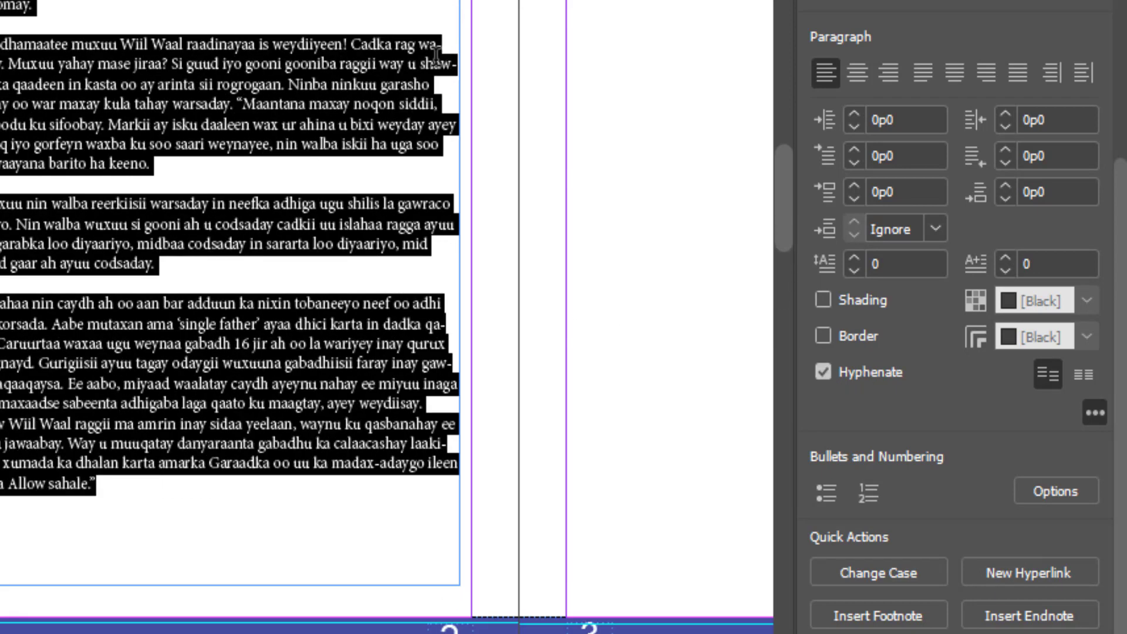
scroll(437, 57, "up", 1)
scroll(435, 29, "up", 2)
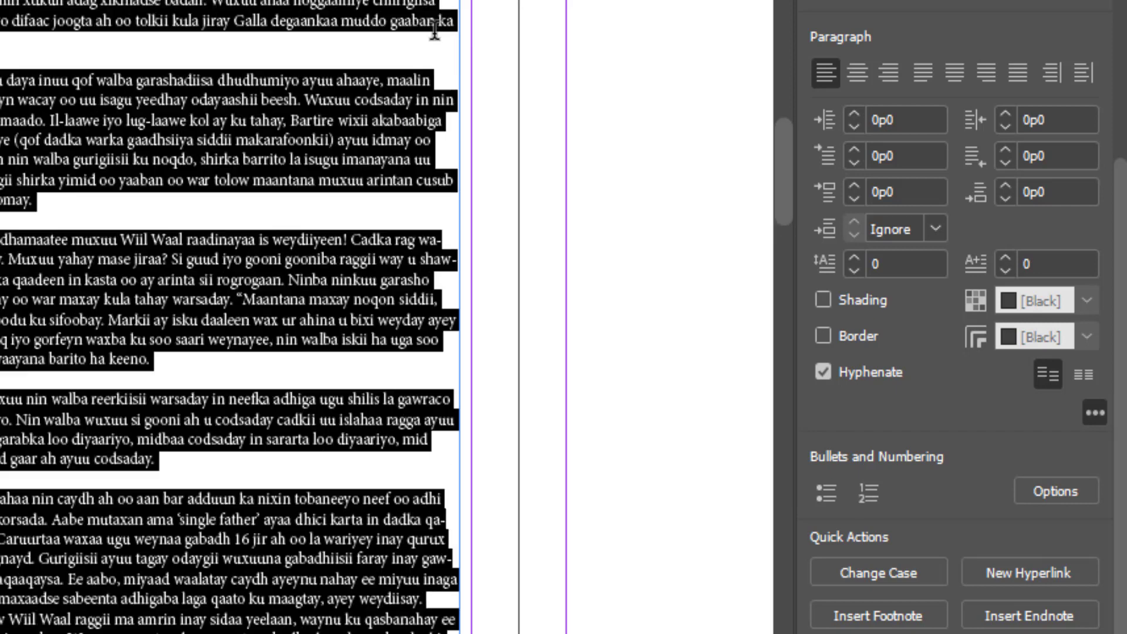
left_click(824, 386)
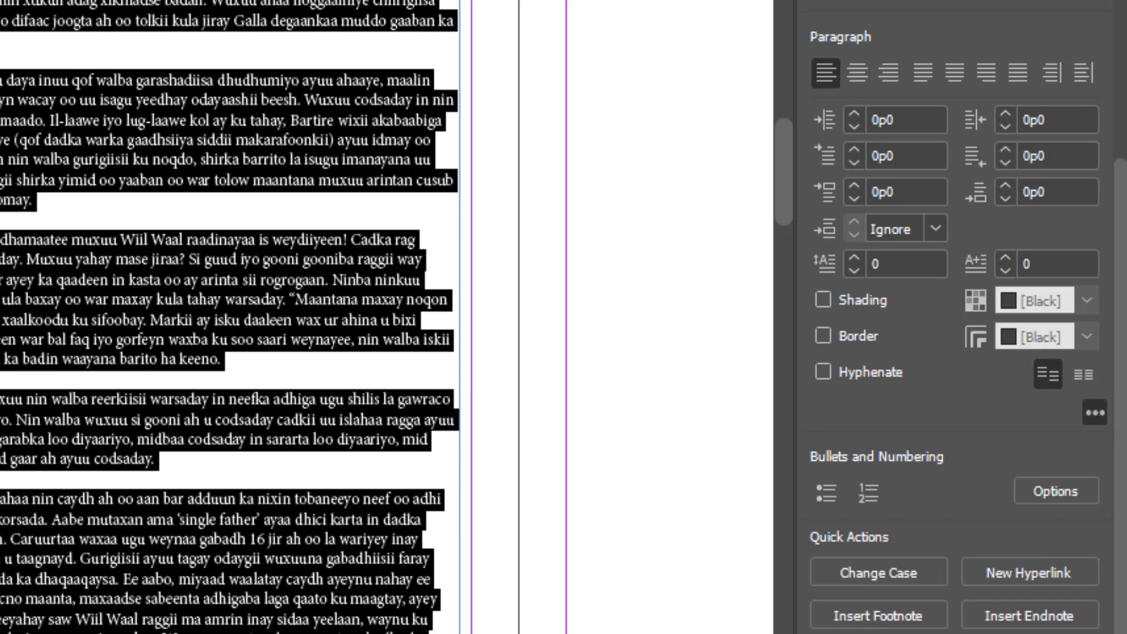
key("Escape")
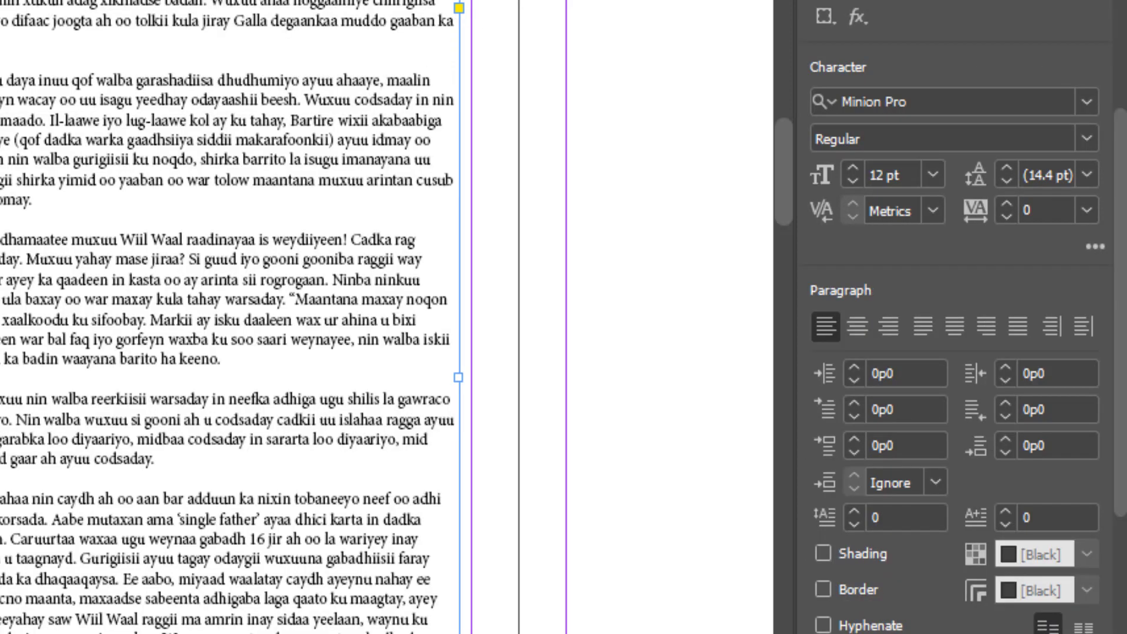
scroll(270, 104, "down", 3)
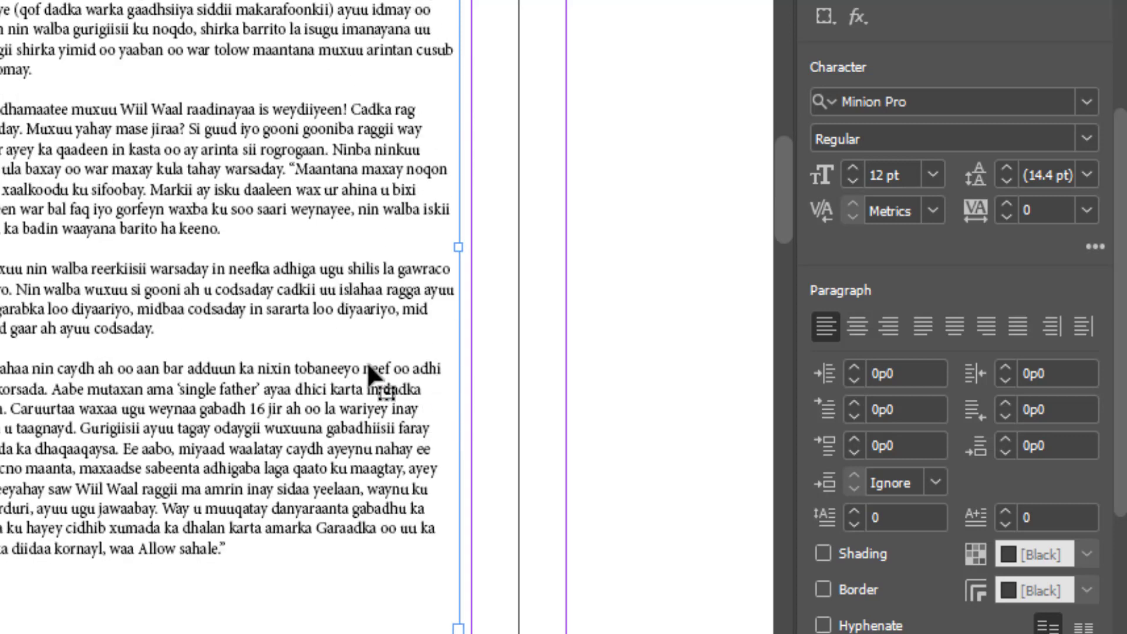
scroll(65, 290, "up", 3)
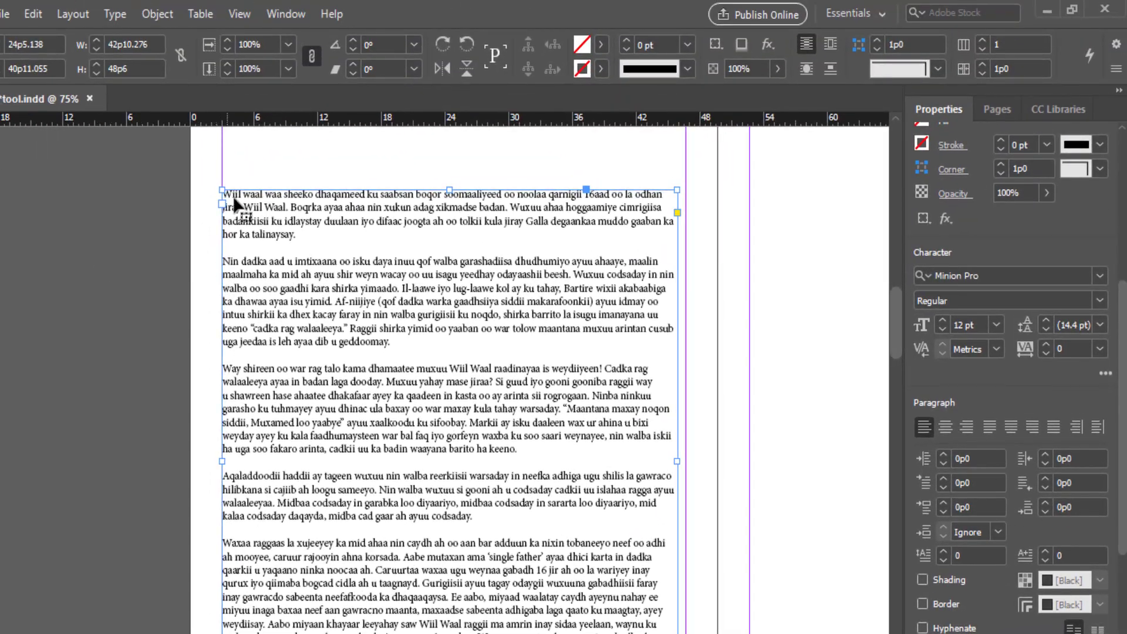
Step: Select the story frame and drag its bottom edge up to shorten it
left_click(263, 168)
scroll(439, 352, "down", 5)
scroll(439, 353, "down", 1)
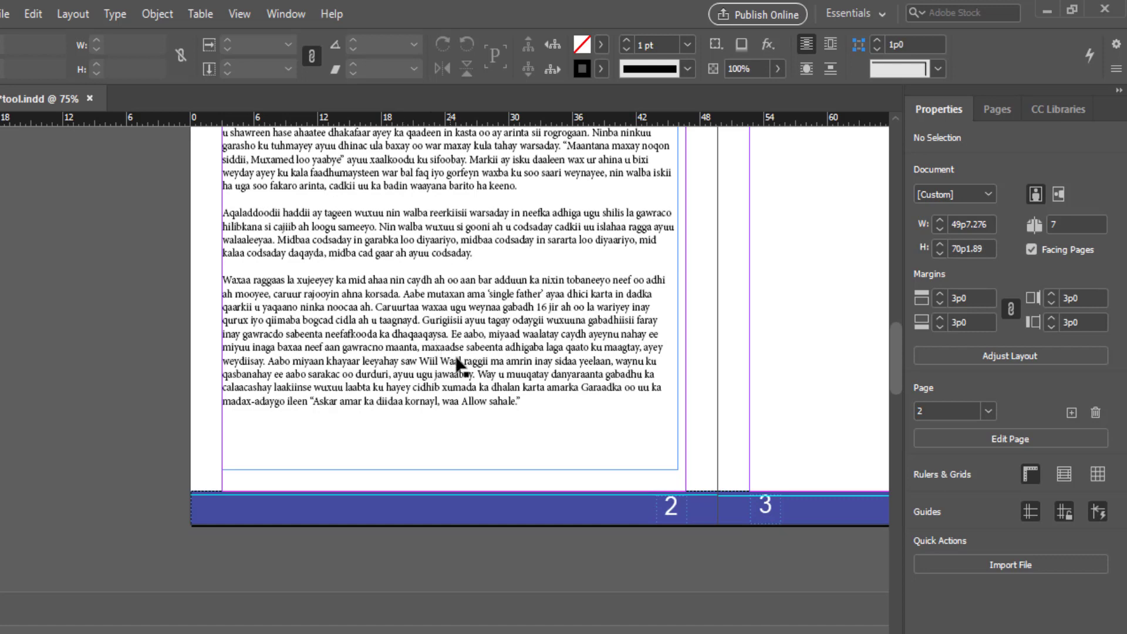
scroll(458, 365, "up", 1)
left_click(444, 435)
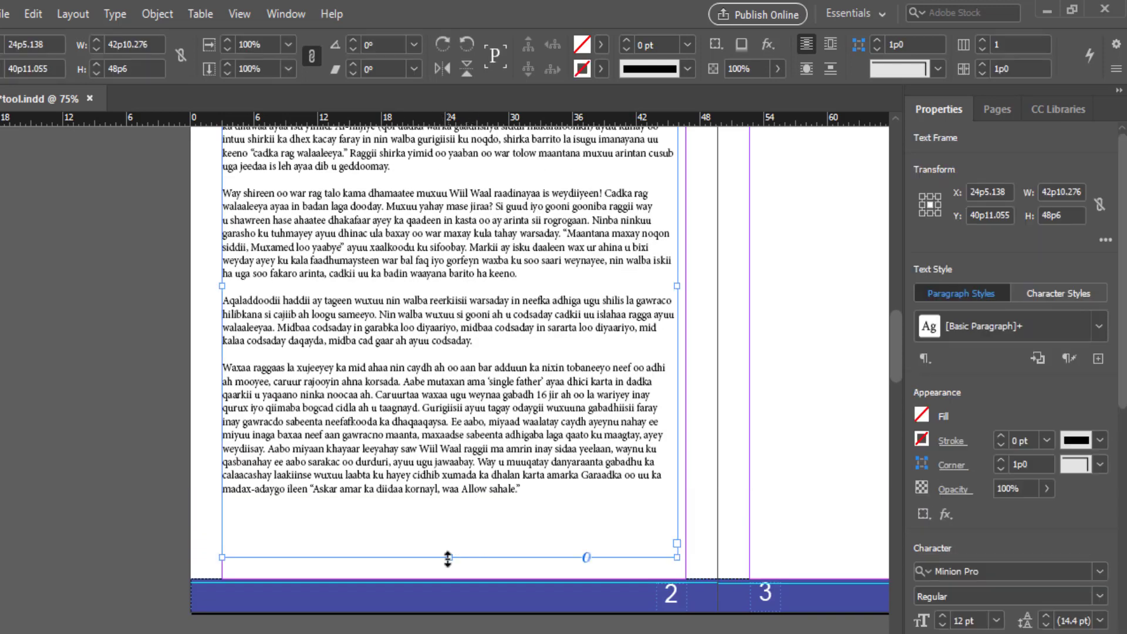
left_click_drag(448, 558, 457, 356)
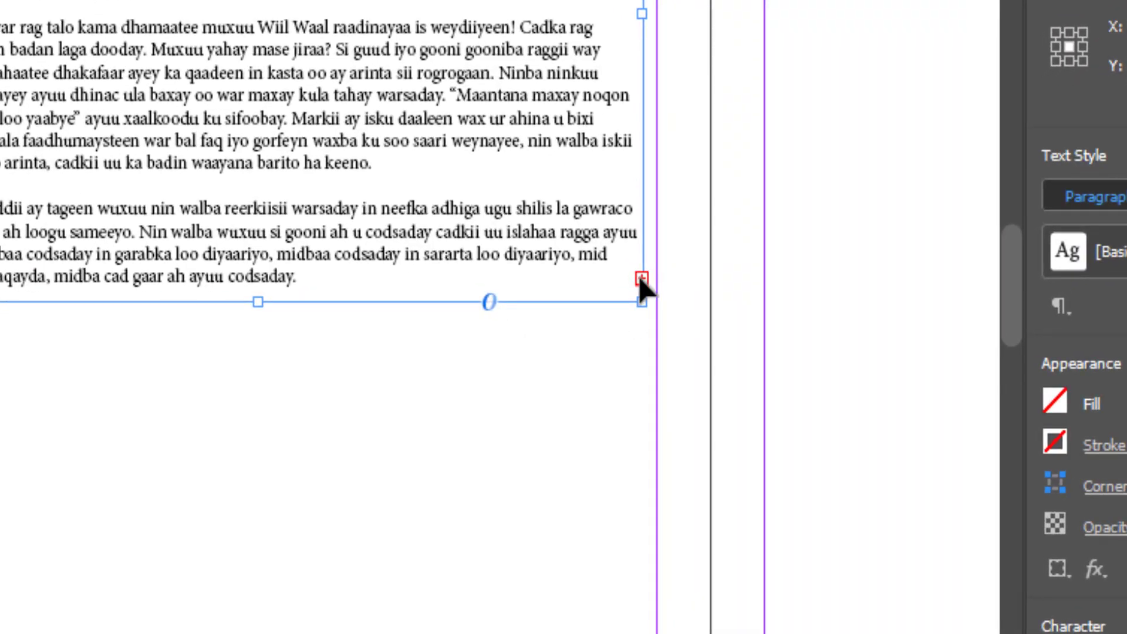
Step: Make the frame end after the fourth (Aqaladdoodii) paragraph, then zoom out to both pages
scroll(269, 420, "up", 5)
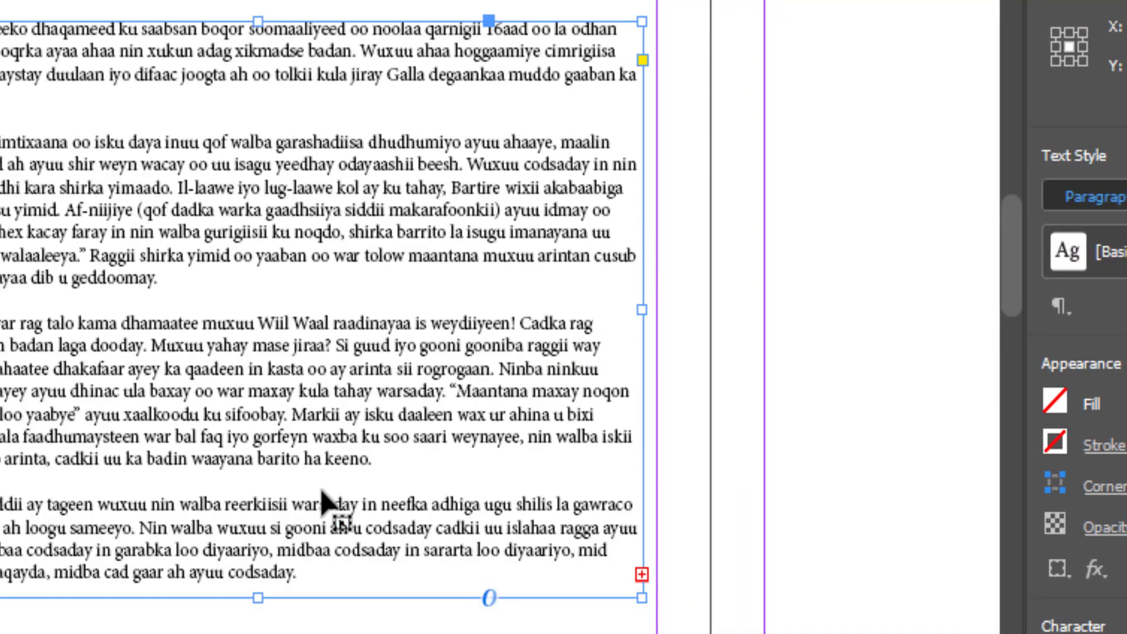
scroll(322, 502, "down", 1)
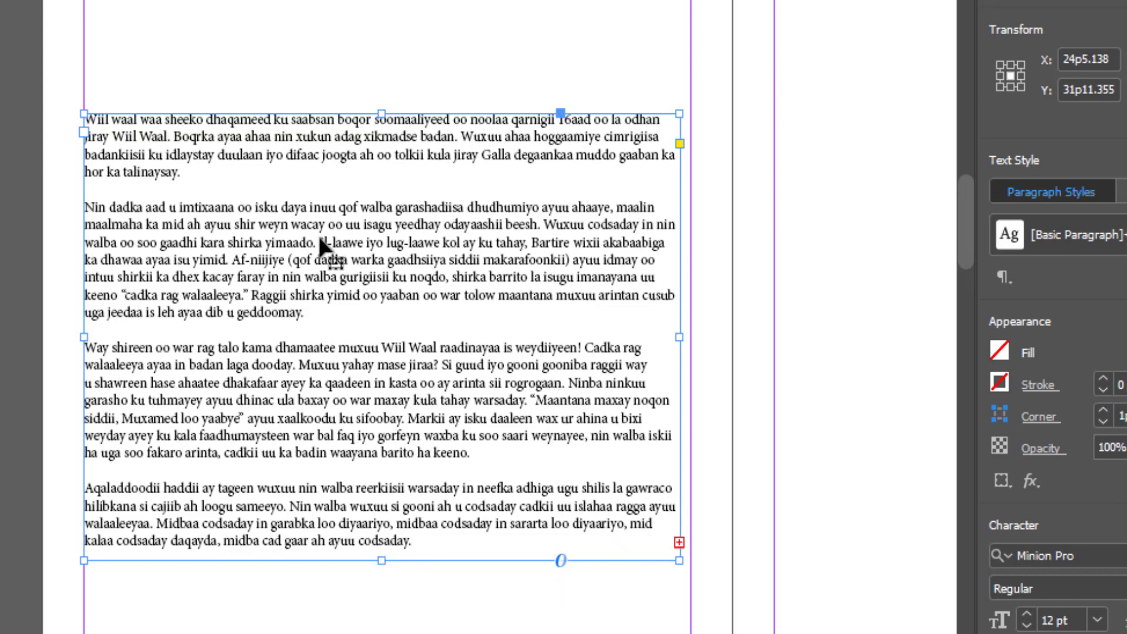
scroll(315, 282, "down", 3)
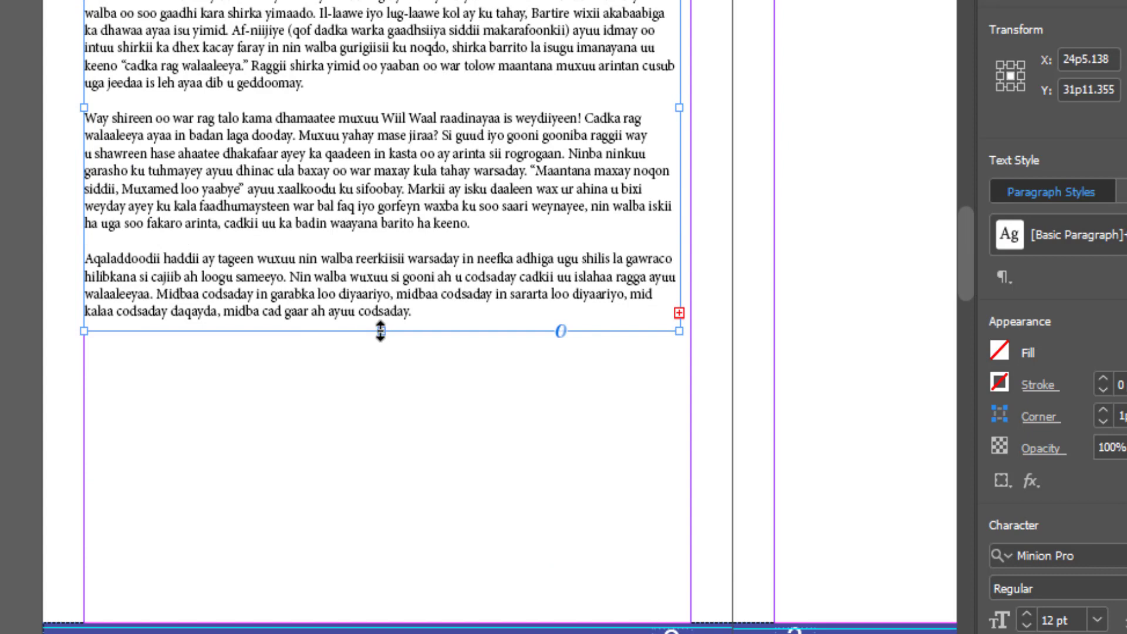
mouse_move(381, 330)
left_mouse_down()
mouse_move(382, 404)
mouse_move(381, 340)
left_mouse_up()
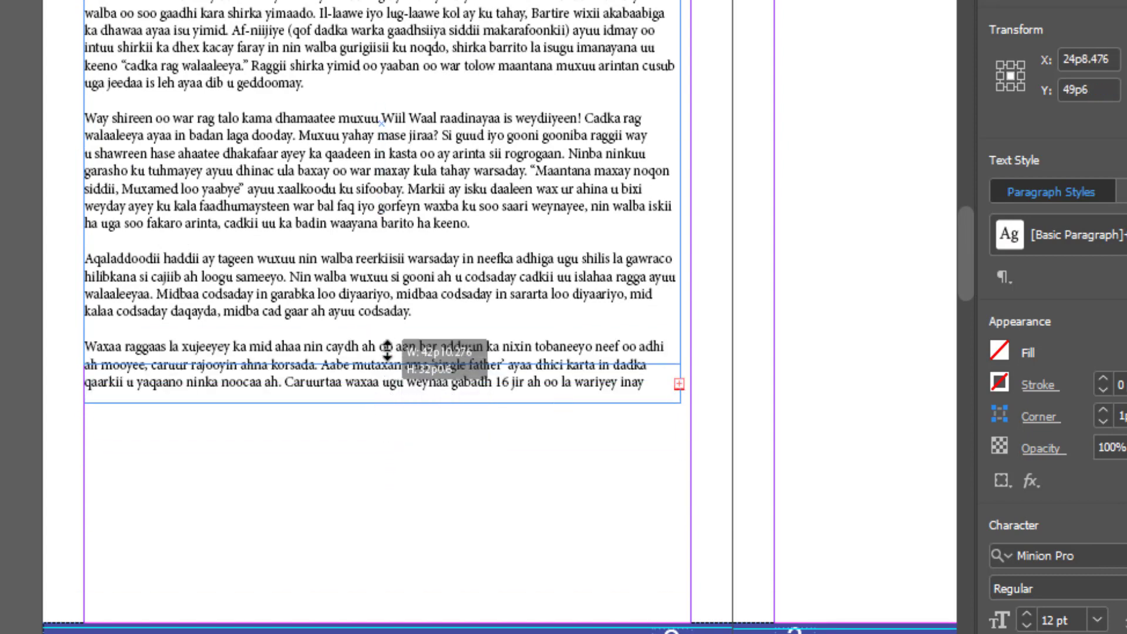
scroll(643, 423, "up", 3)
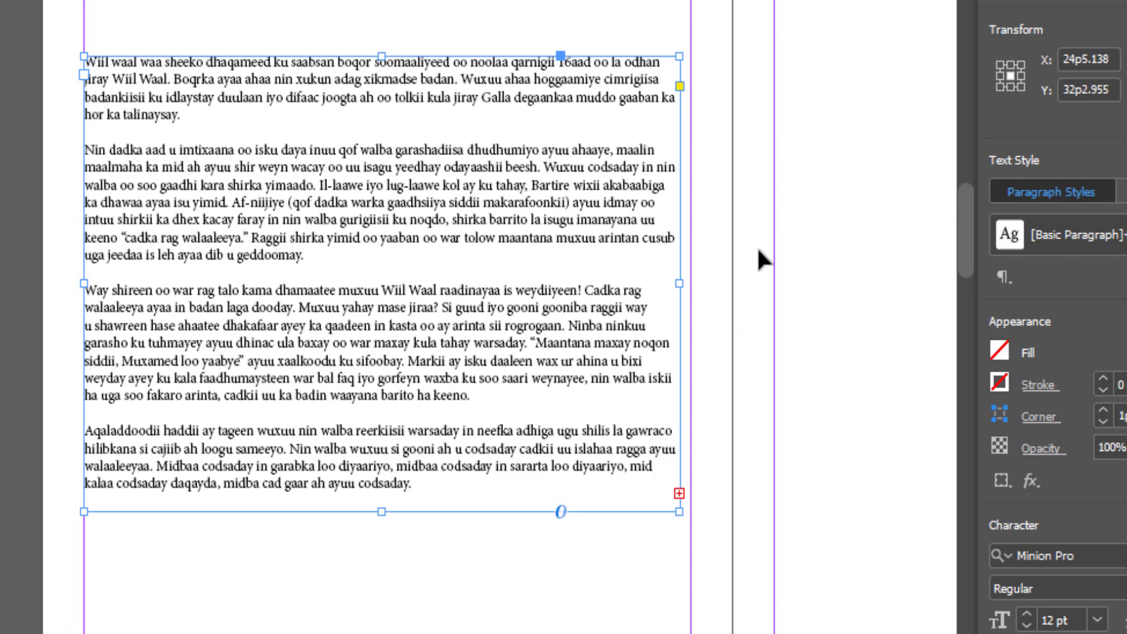
key("ctrl+minus")
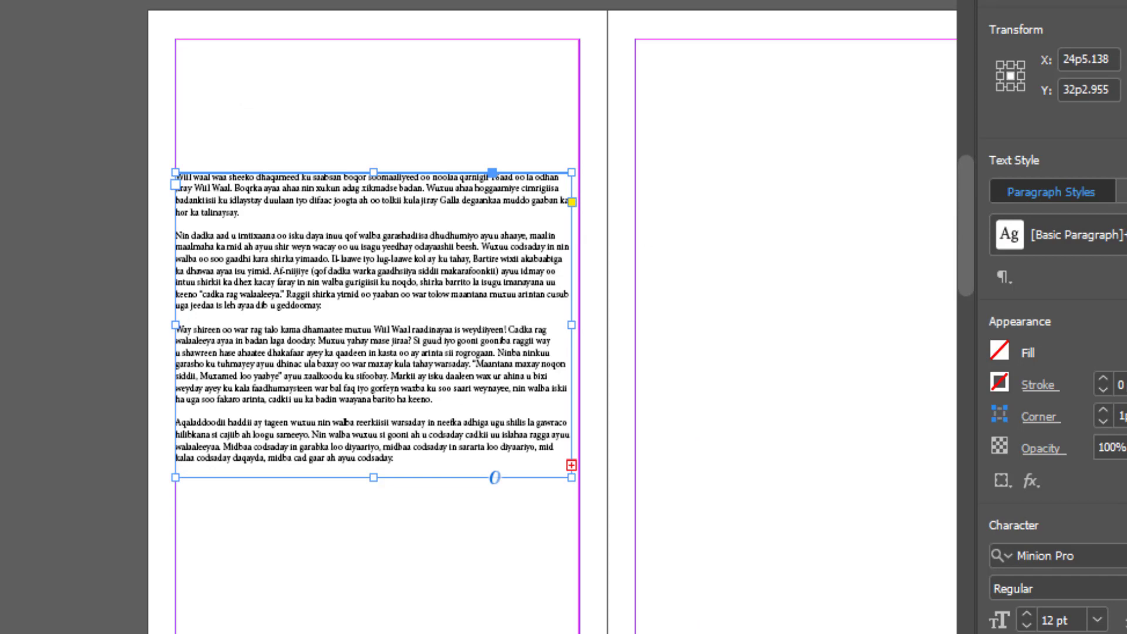
scroll(283, 471, "right", 2)
scroll(283, 471, "right", 3)
scroll(283, 470, "right", 2)
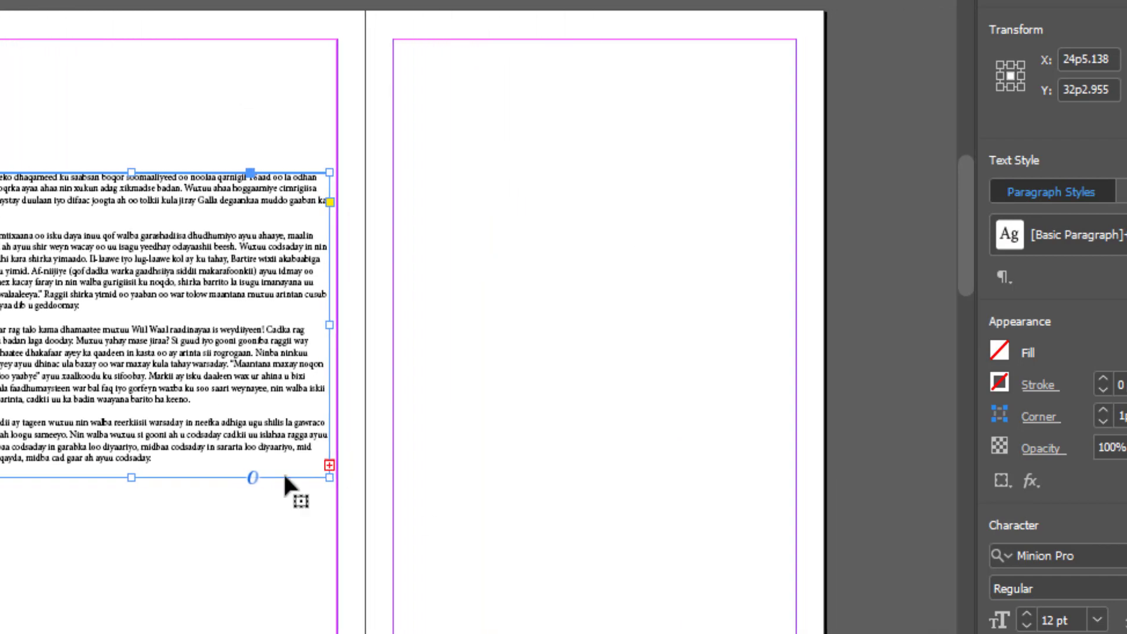
Step: Thread the overset text into a new 20p0-tall frame at the top of page 3
left_click(328, 464)
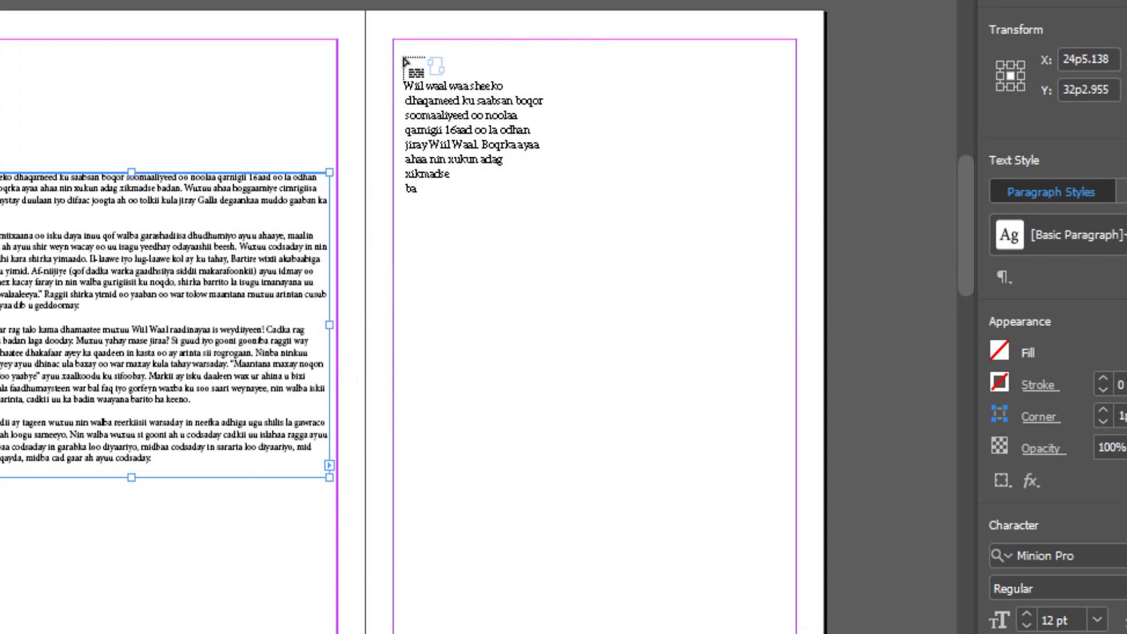
mouse_move(403, 51)
left_mouse_down()
mouse_move(700, 386)
mouse_move(779, 401)
left_mouse_up()
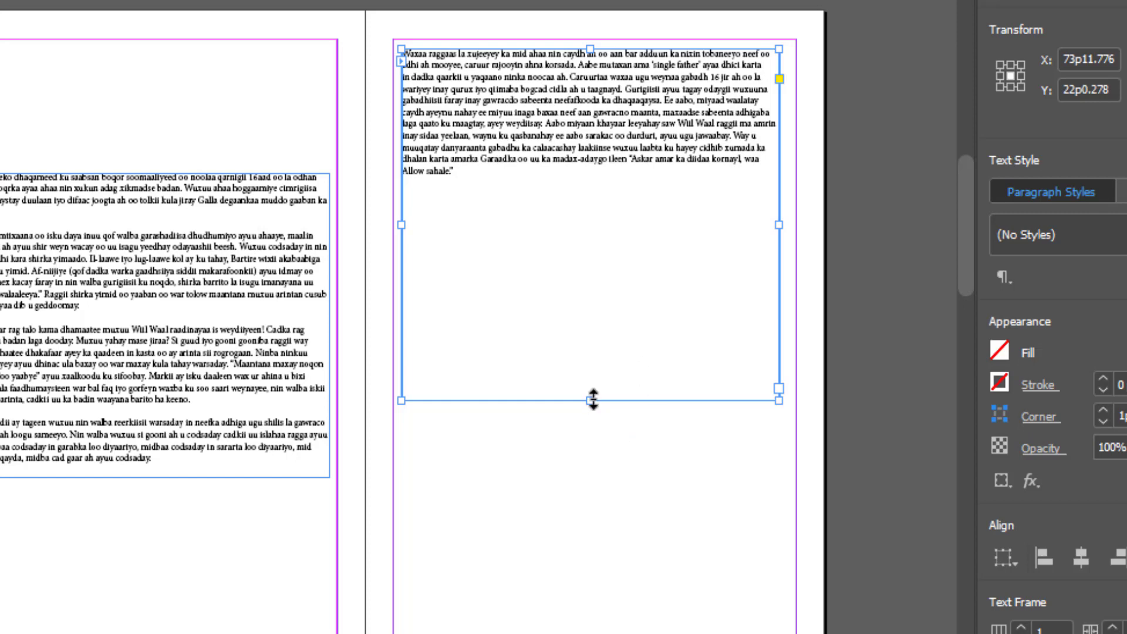
mouse_move(592, 395)
left_mouse_down()
mouse_move(594, 239)
mouse_move(590, 353)
left_mouse_up()
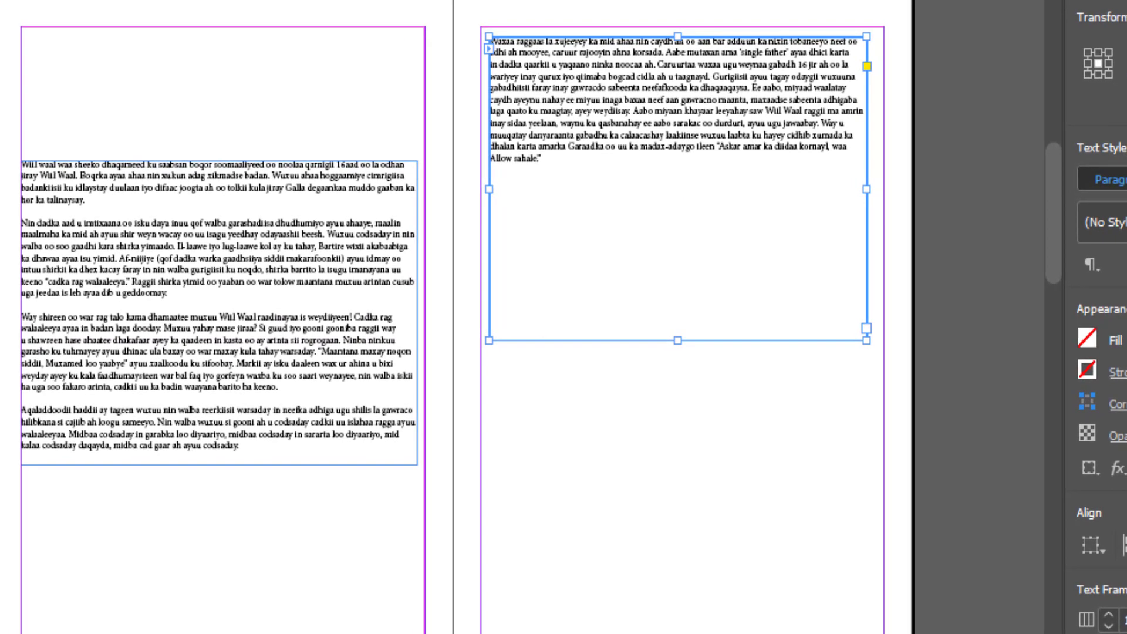
Step: Add an empty paragraph after 'geddoomay.', then delete and restore the left-page frame
left_click(181, 301)
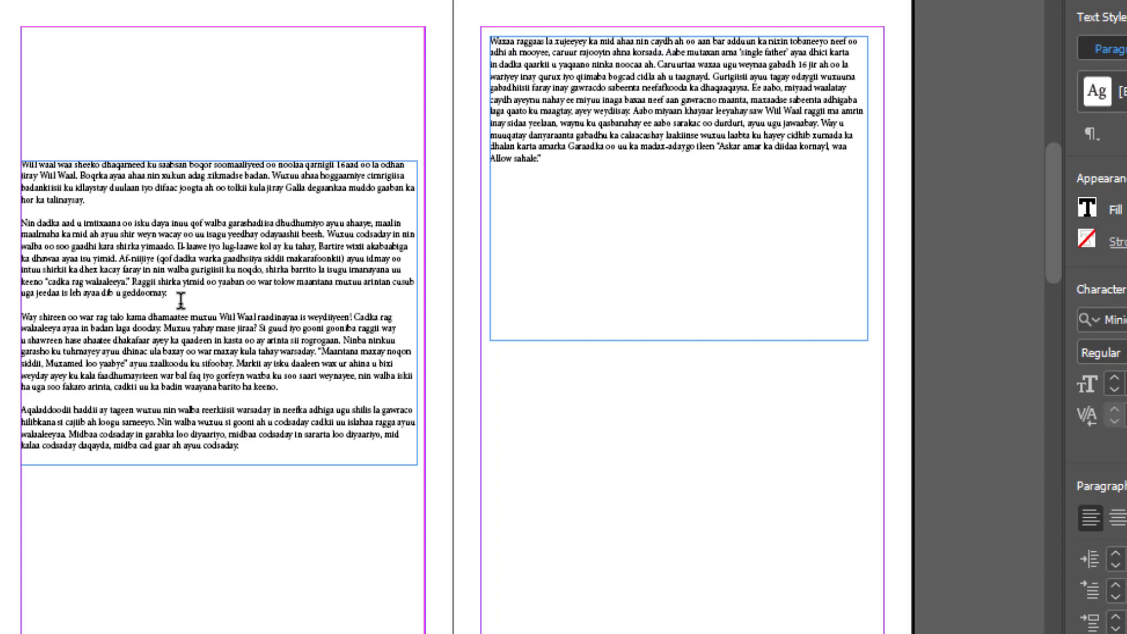
key("Return")
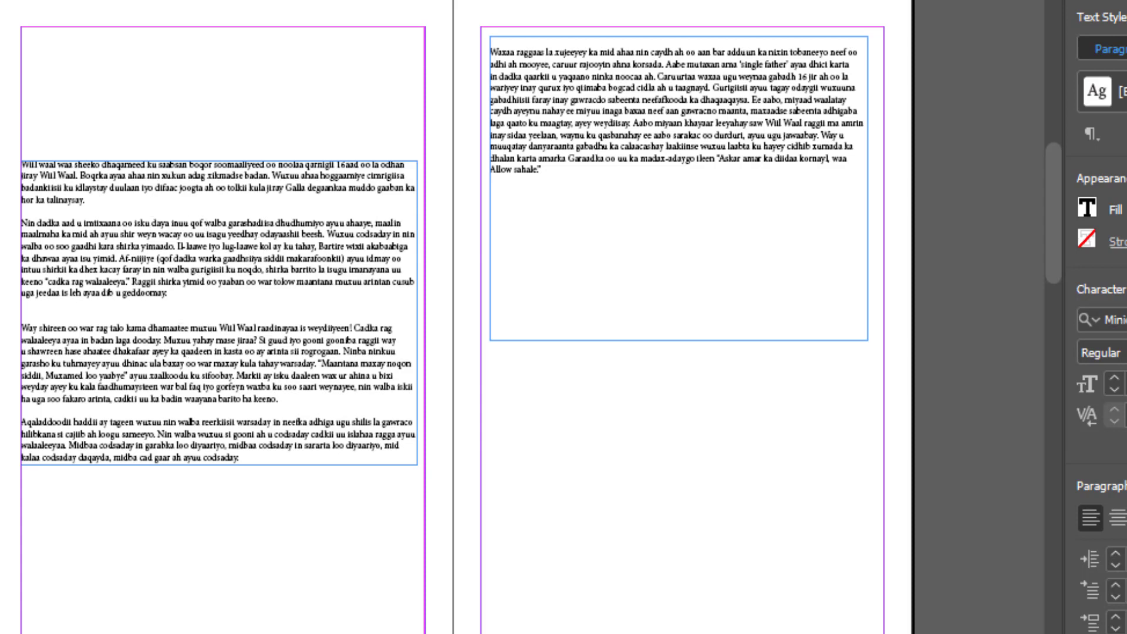
key("Escape")
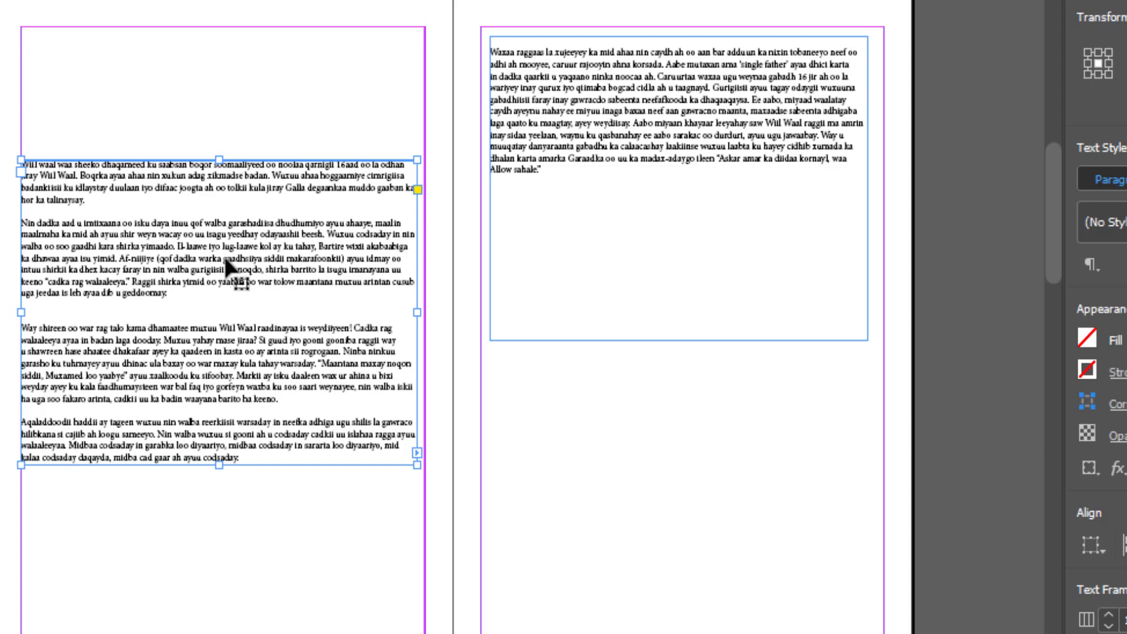
key("Delete")
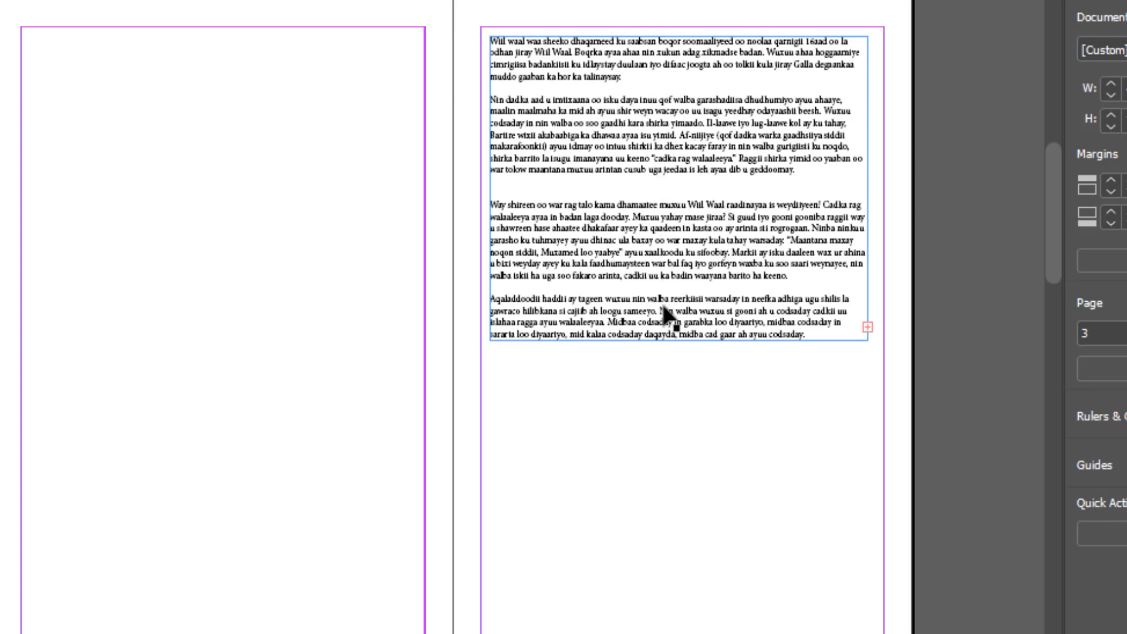
key("ctrl+z")
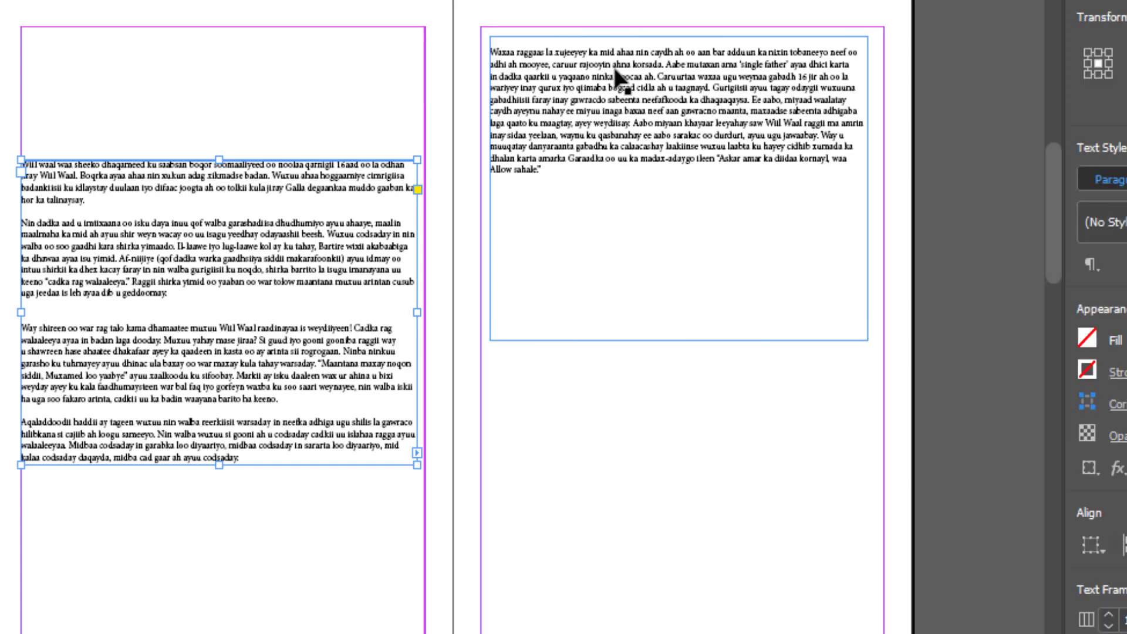
Step: Delete the right-page continuation frame, leaving the story loaded for placing
left_click(619, 118)
key("Delete")
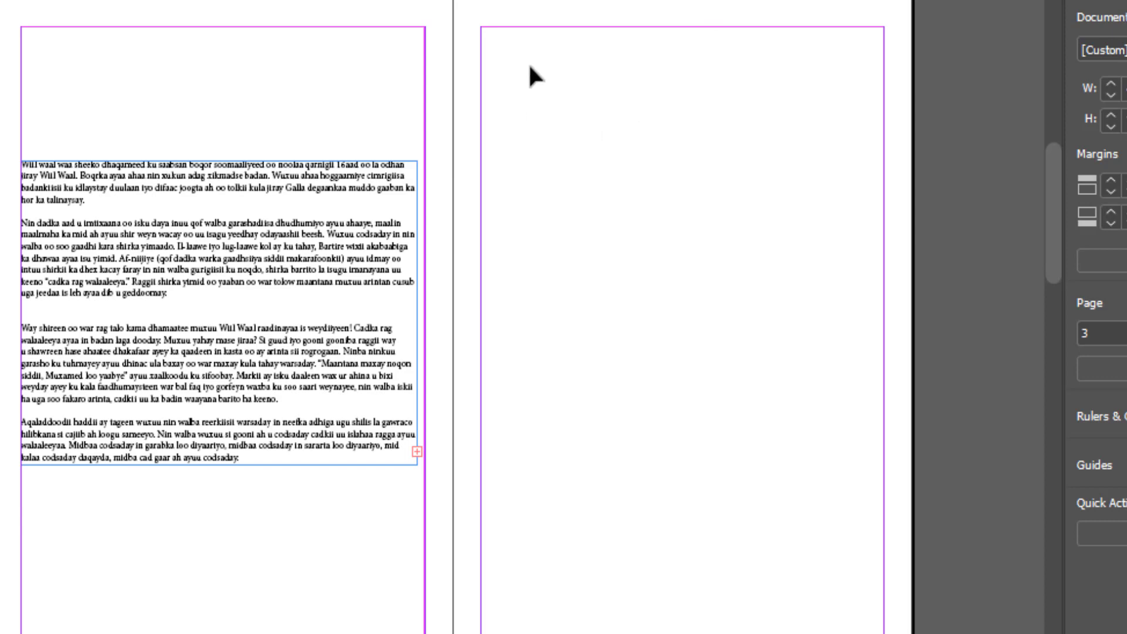
left_click(550, 135)
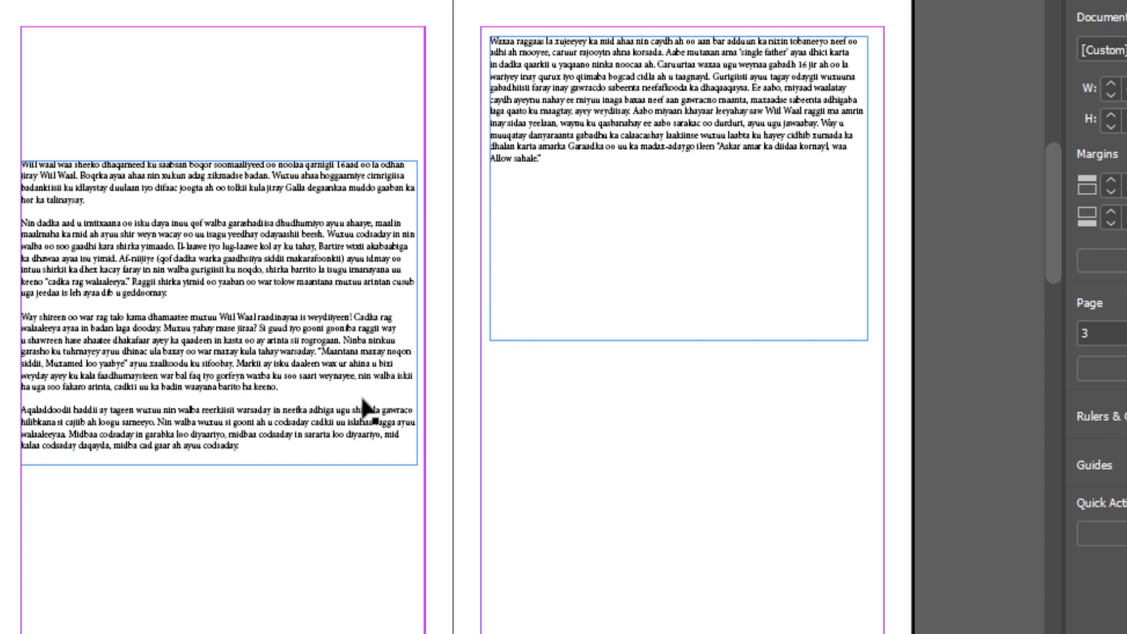
left_click(708, 226)
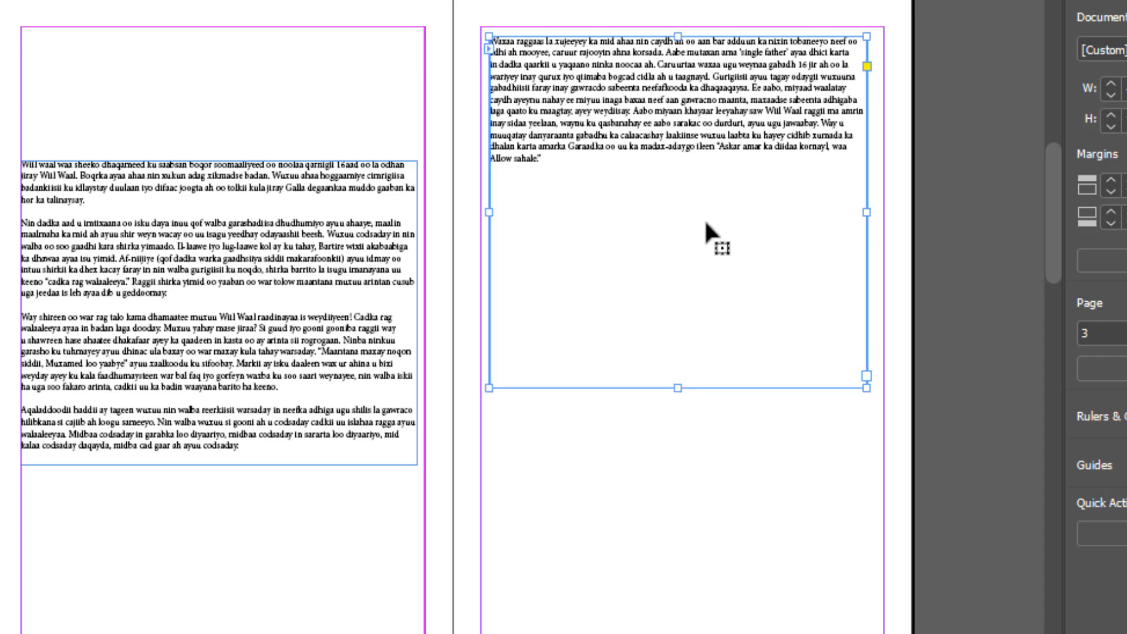
key("Delete")
left_click(417, 453)
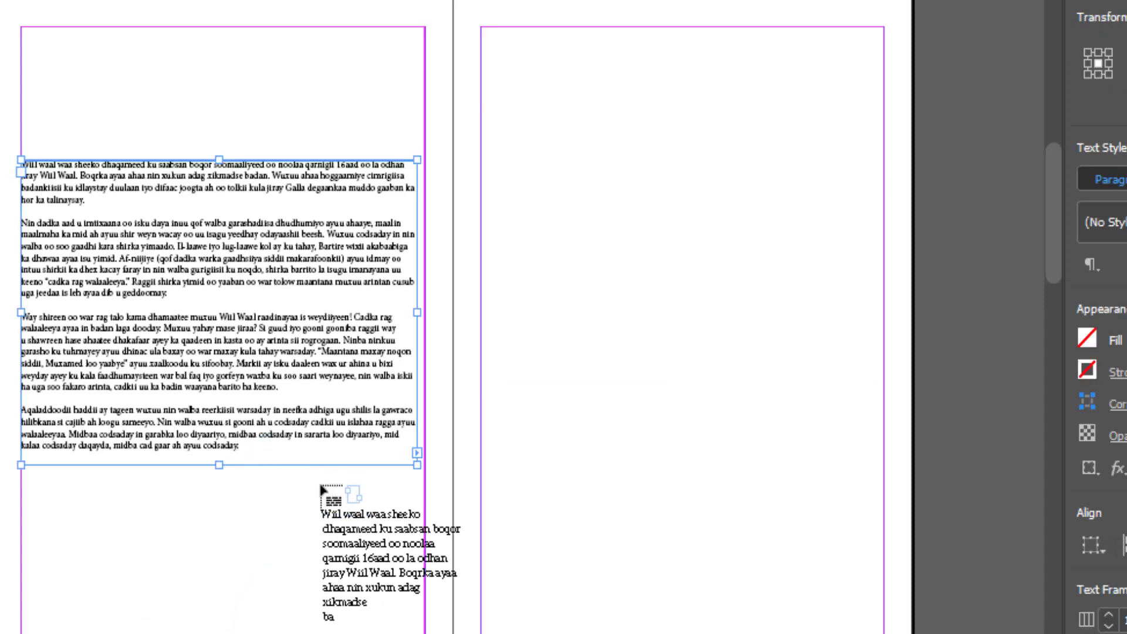
Step: Extend page 2's text frame downward until the whole Wiil waal story fits with no overset
key("Escape")
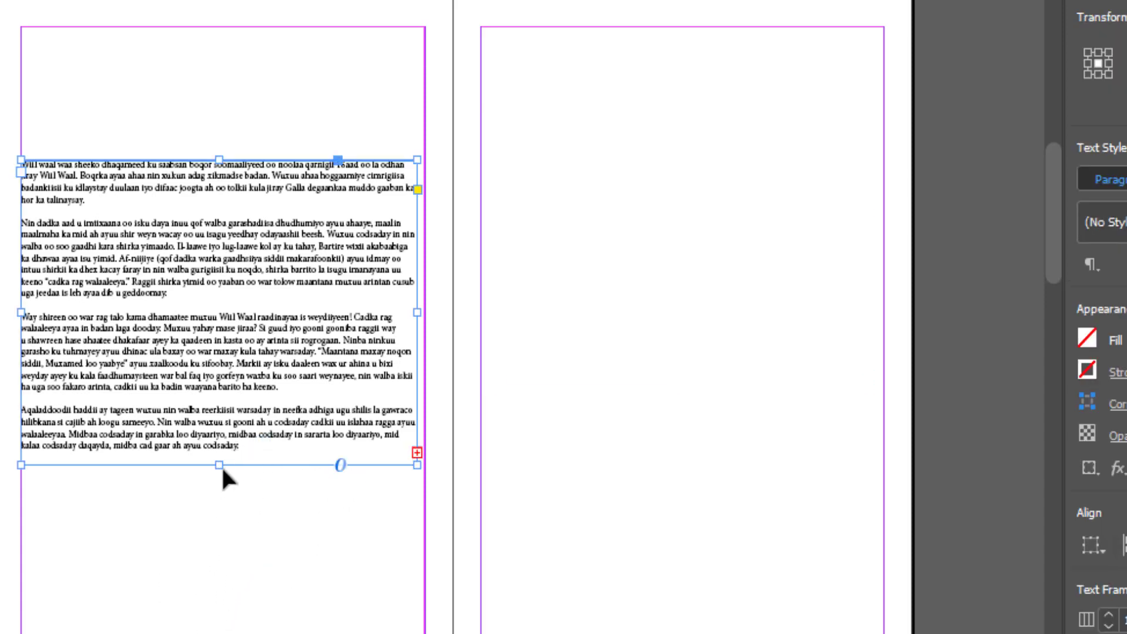
left_click_drag(219, 466, 219, 589)
scroll(305, 477, "down", 3)
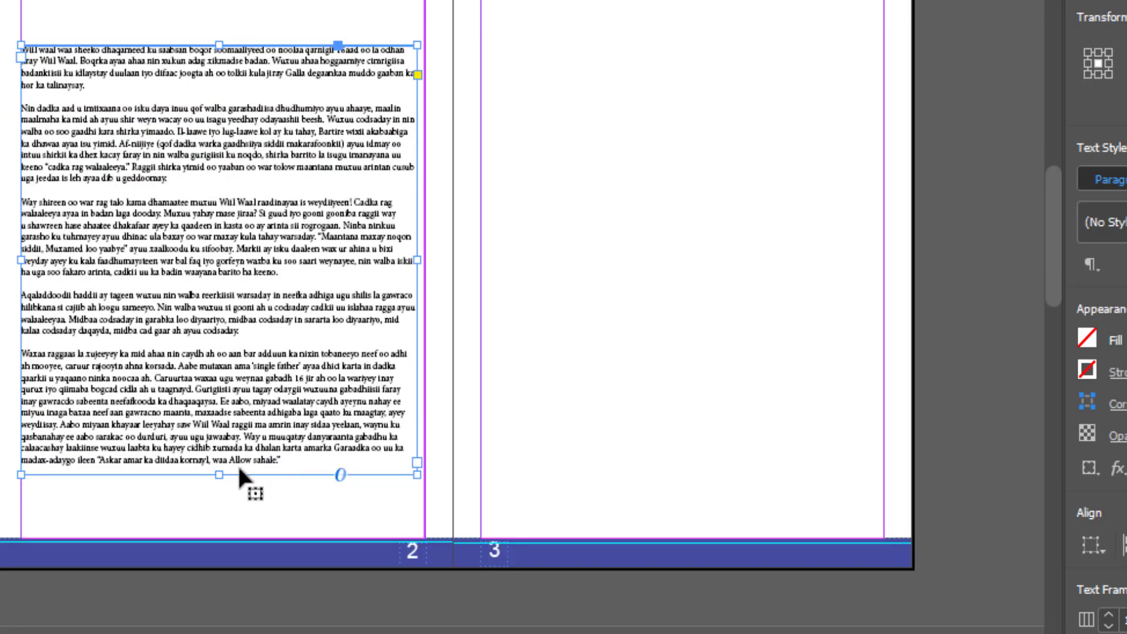
scroll(353, 285, "up", 1)
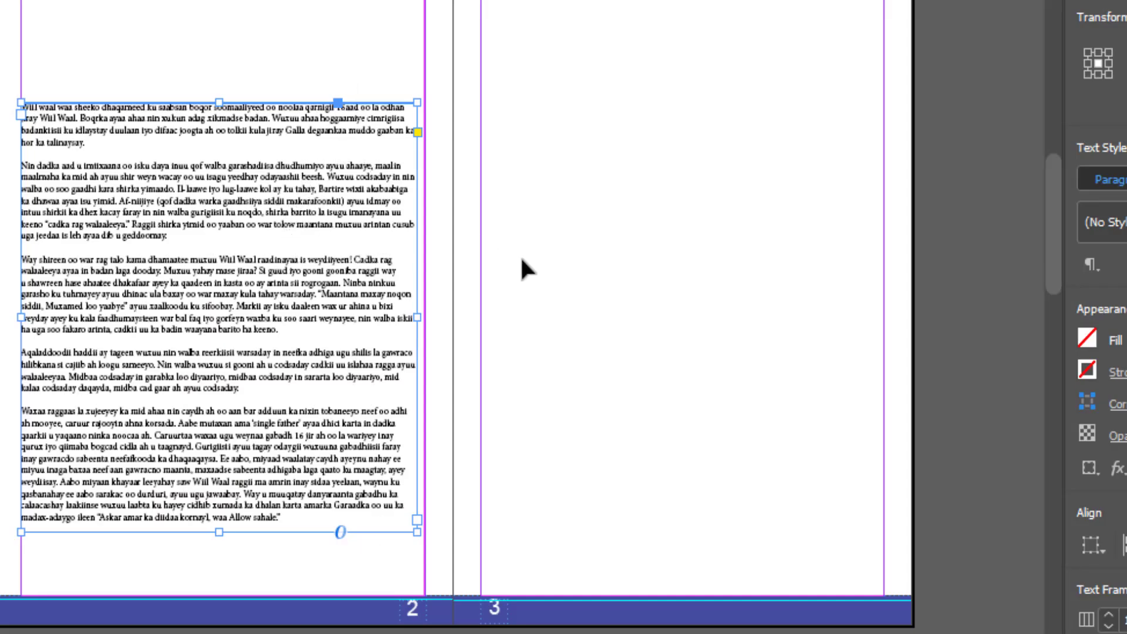
left_click(583, 170)
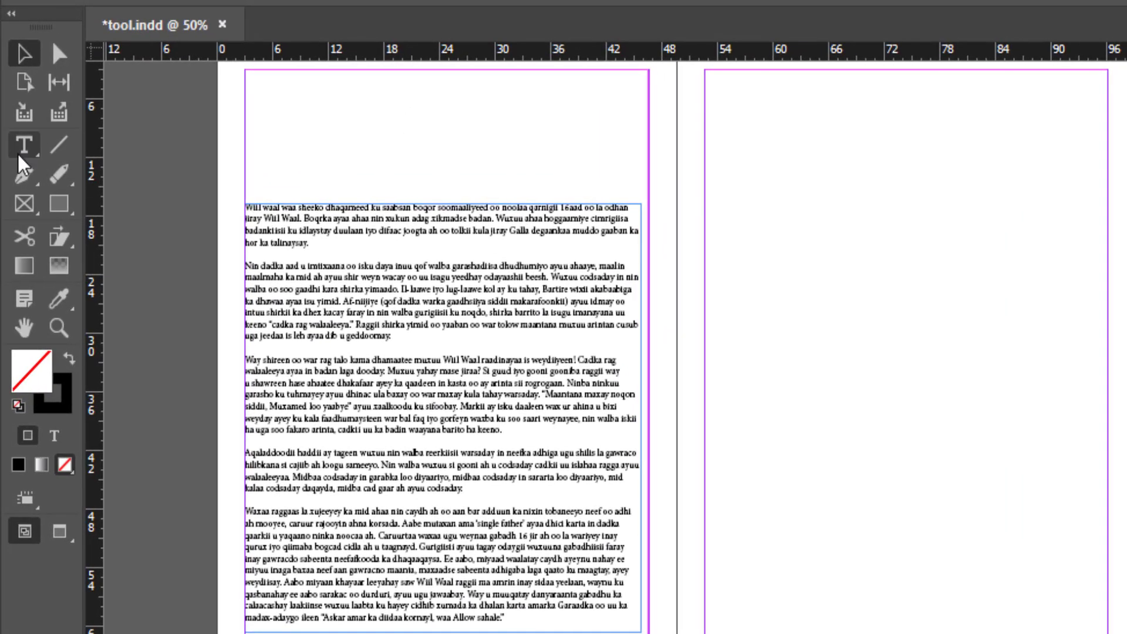
Step: Select the left-page story frame and set its column count to 2
left_click(22, 148)
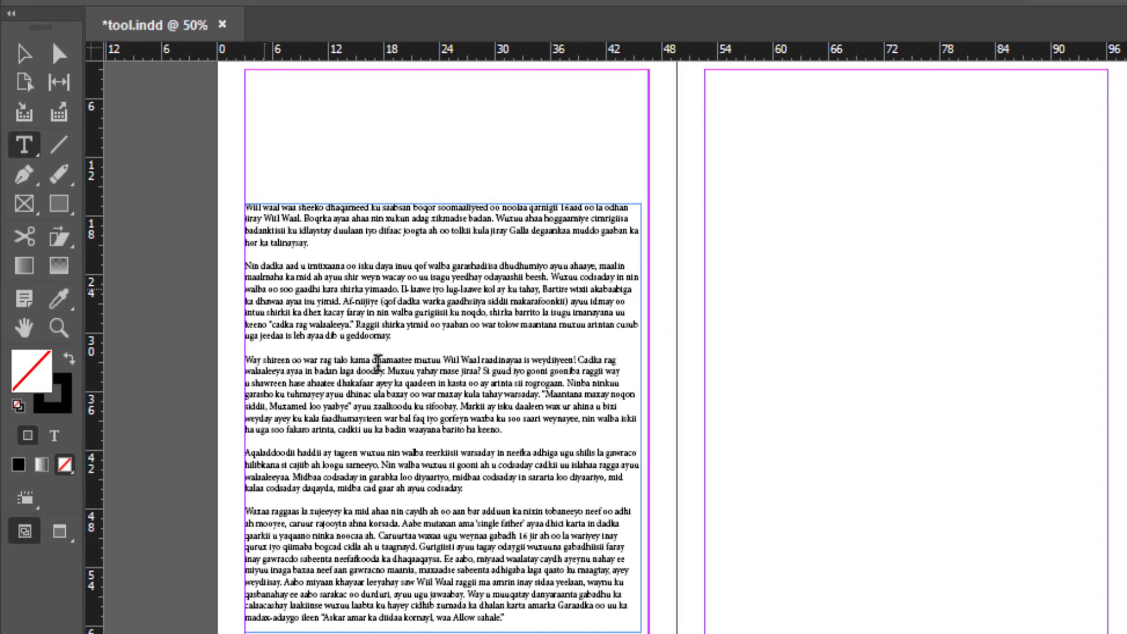
left_click(449, 263)
left_click(24, 54)
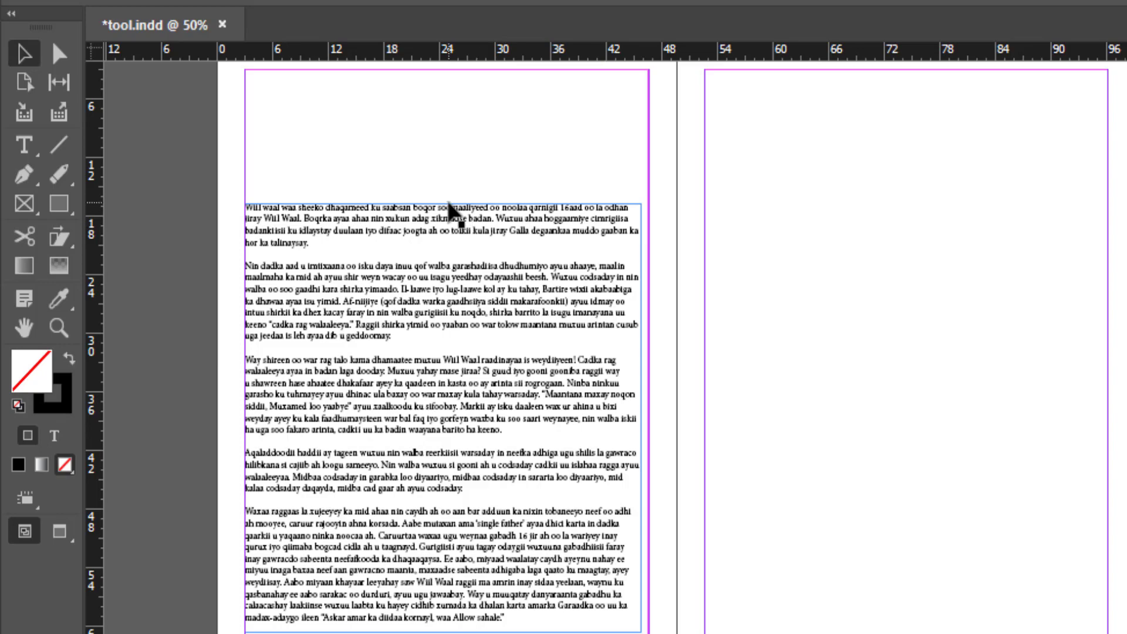
left_click(461, 218)
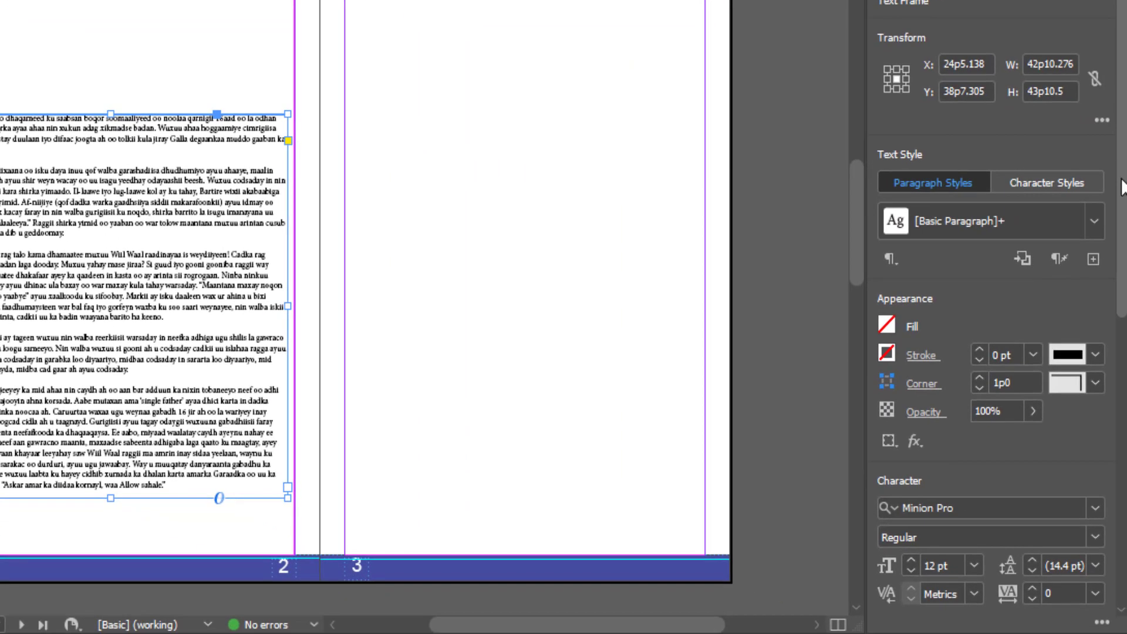
left_click_drag(1122, 186, 1121, 416)
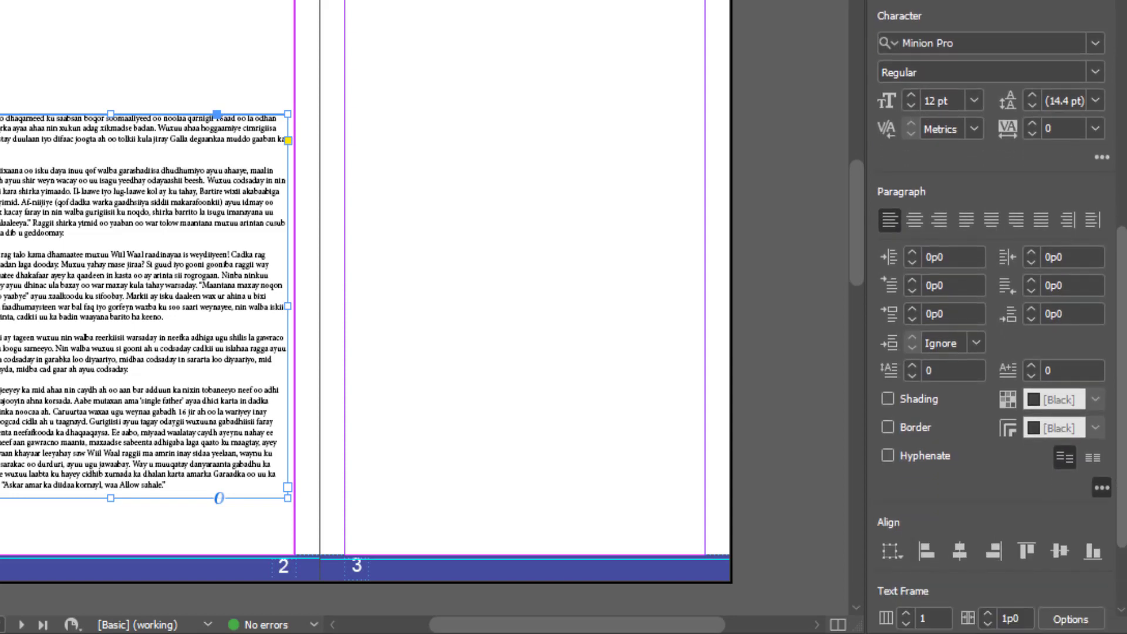
scroll(998, 317, "down", 3)
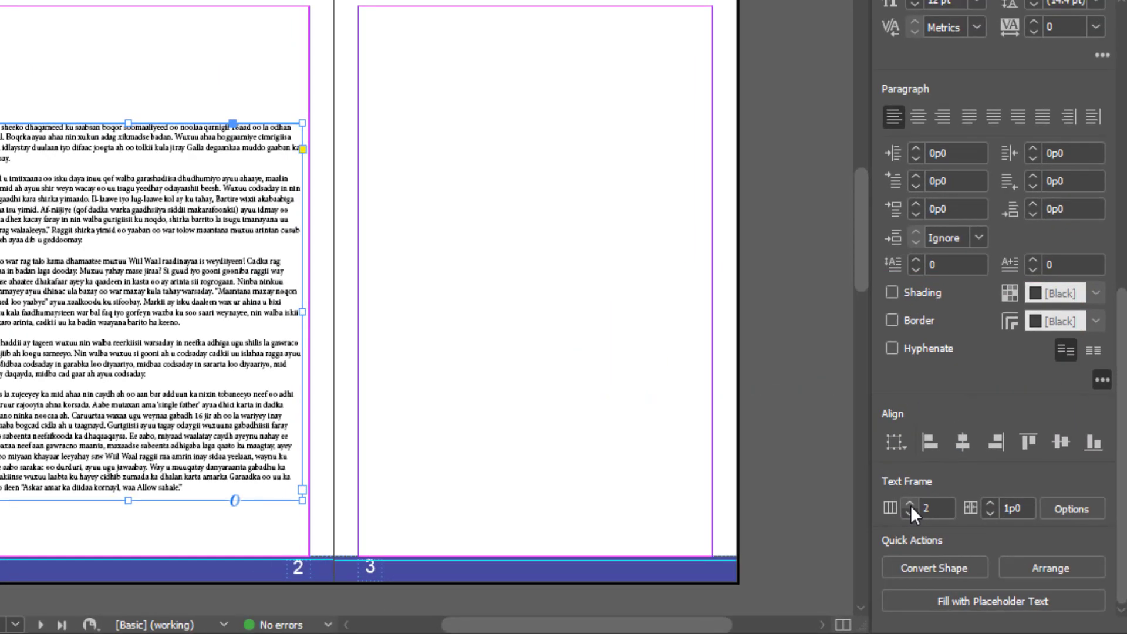
left_click(910, 503)
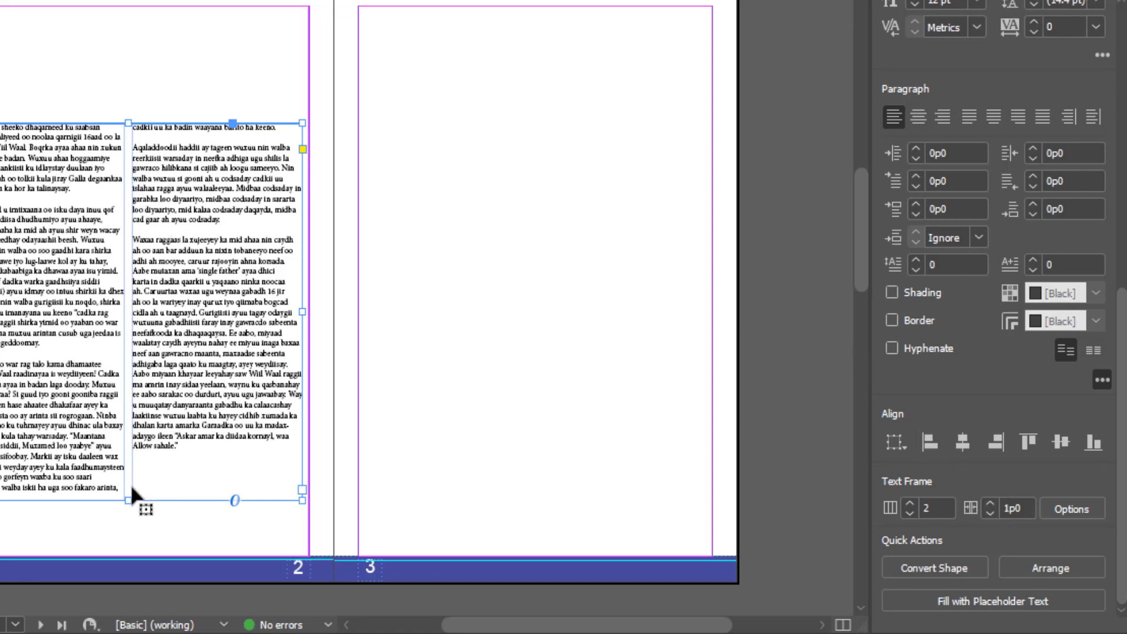
Step: Raise the two-column story frame's gutter from 1p0 toward 2p4
left_click(485, 329)
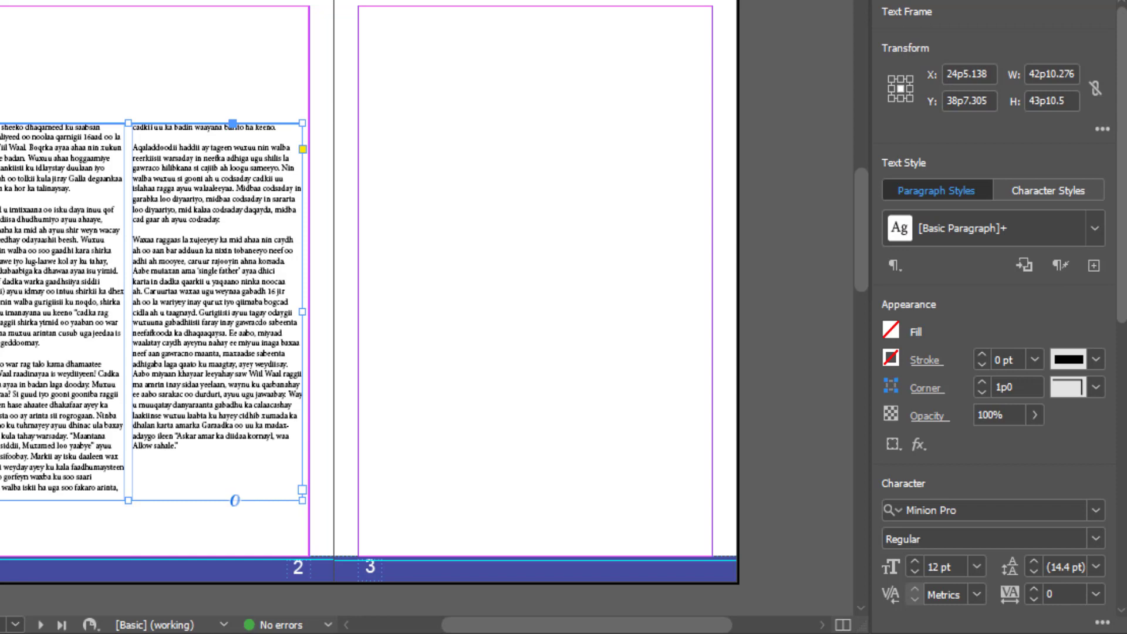
scroll(955, 504, "down", 10)
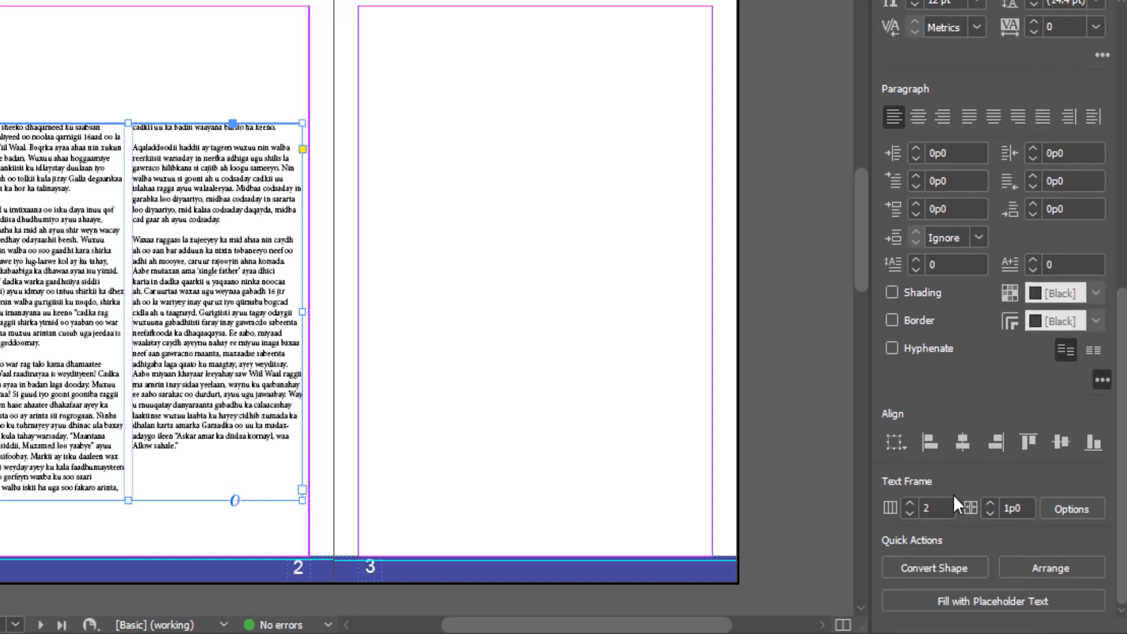
left_click(991, 504)
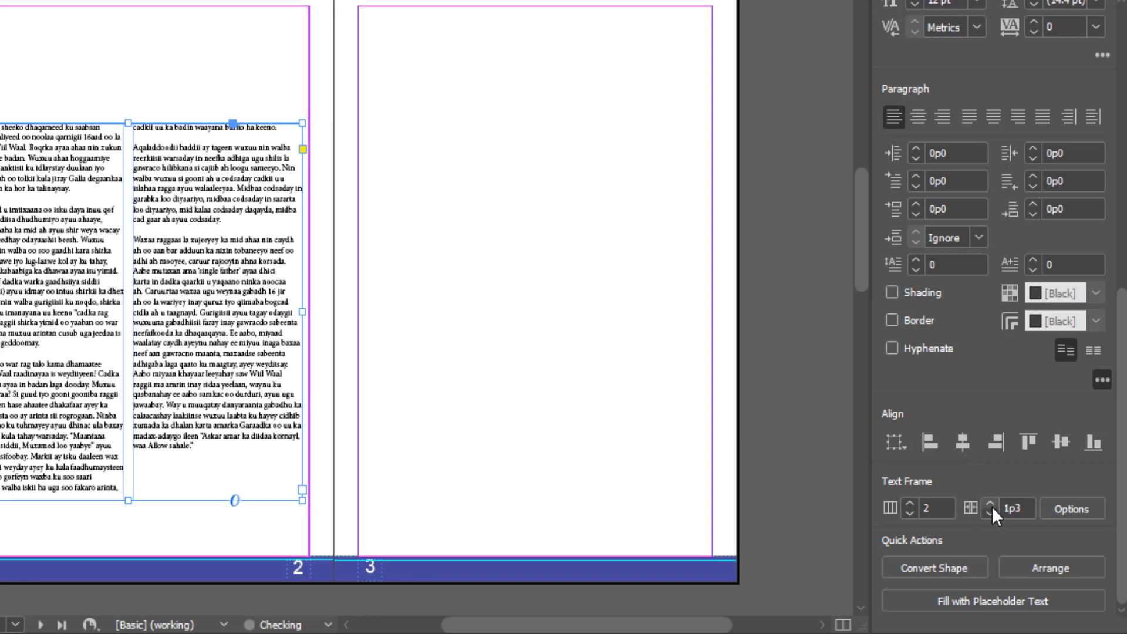
left_click(991, 504)
left_click(990, 503)
left_click(990, 504)
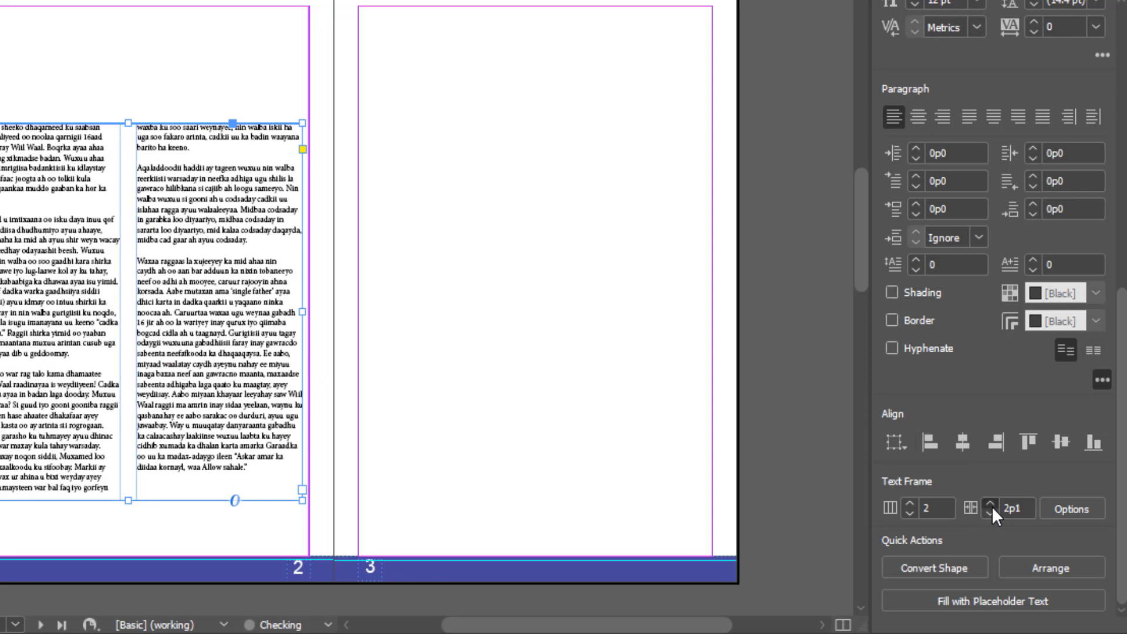
left_click(990, 504)
left_click(990, 504)
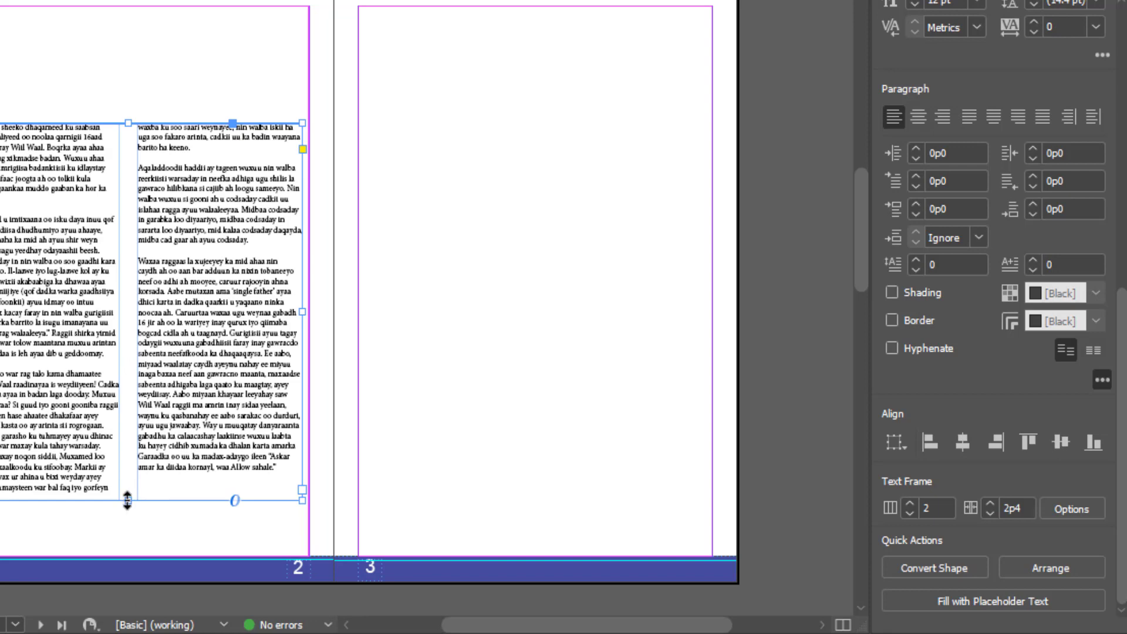
Step: Shorten the left two-column frame so it ends higher on page 2
left_click_drag(127, 501, 127, 400)
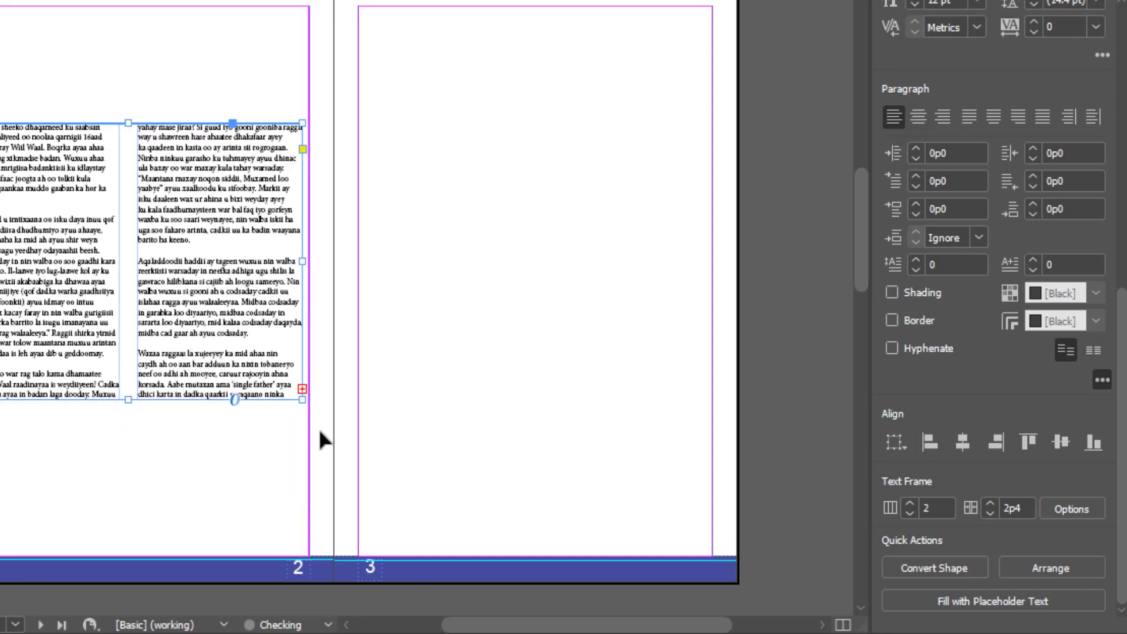
scroll(339, 369, "up", 1)
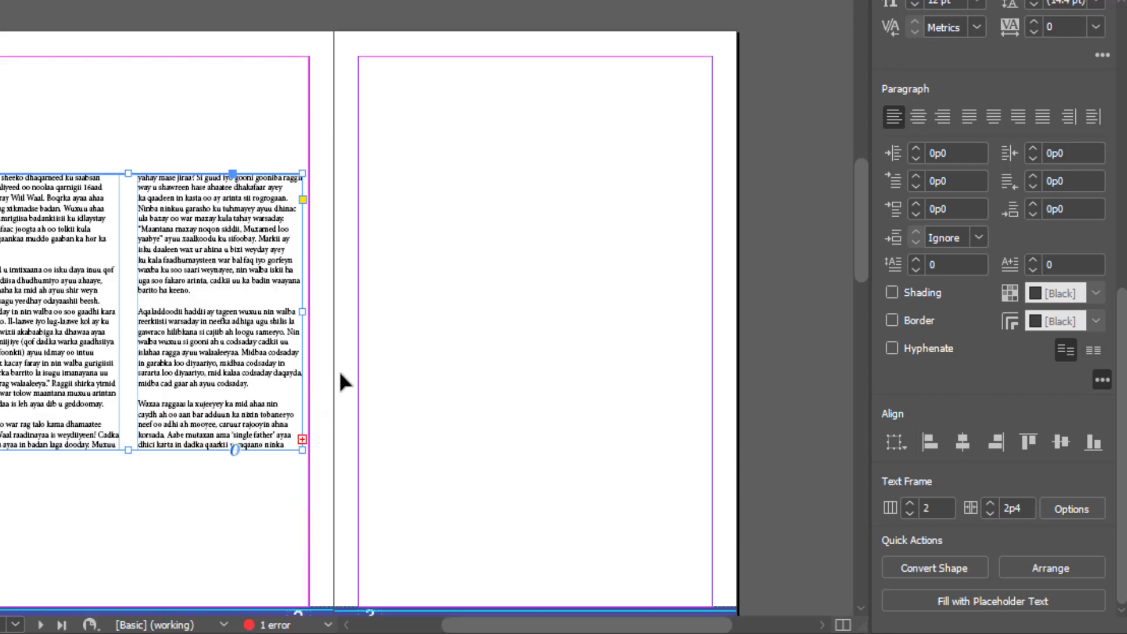
scroll(333, 439, "up", 2)
scroll(320, 502, "down", 1)
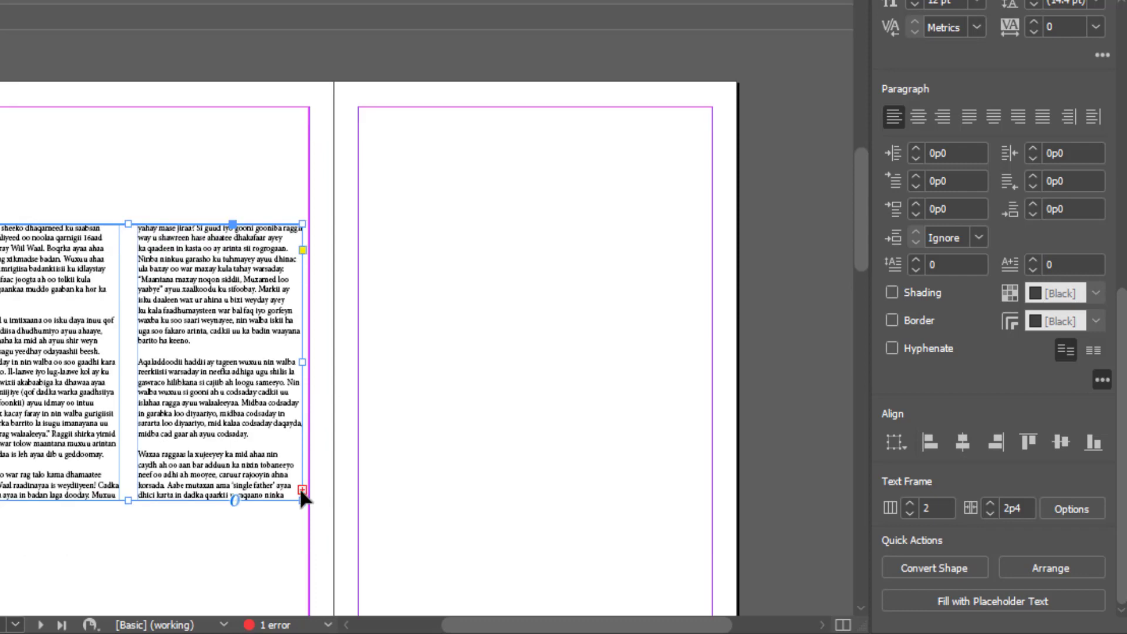
Step: Thread the overset text into a new two-column frame on page 3, then deselect it
left_click(302, 490)
mouse_move(481, 376)
left_mouse_down()
mouse_move(364, 127)
mouse_move(641, 485)
mouse_move(704, 470)
left_mouse_up()
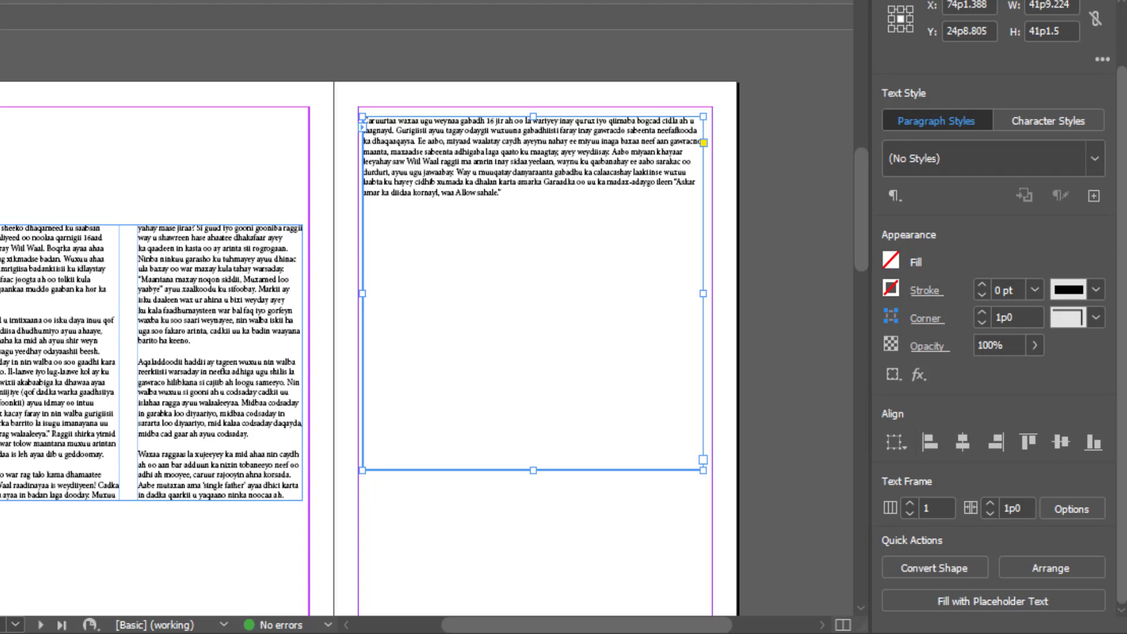
left_click(911, 504)
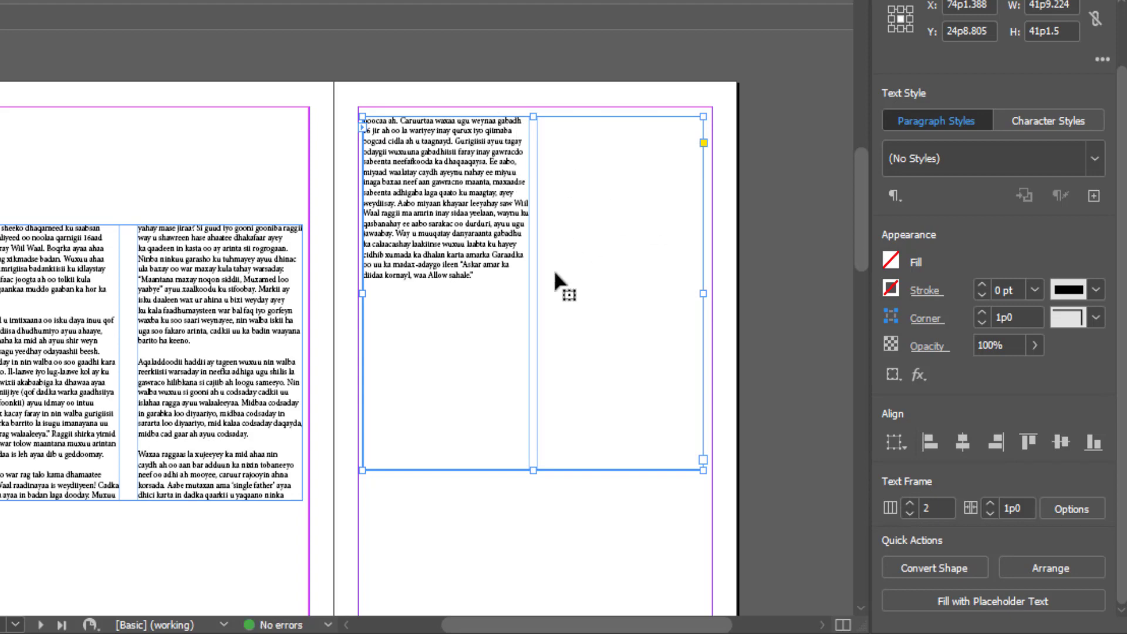
scroll(449, 419, "down", 1)
scroll(462, 422, "down", 3)
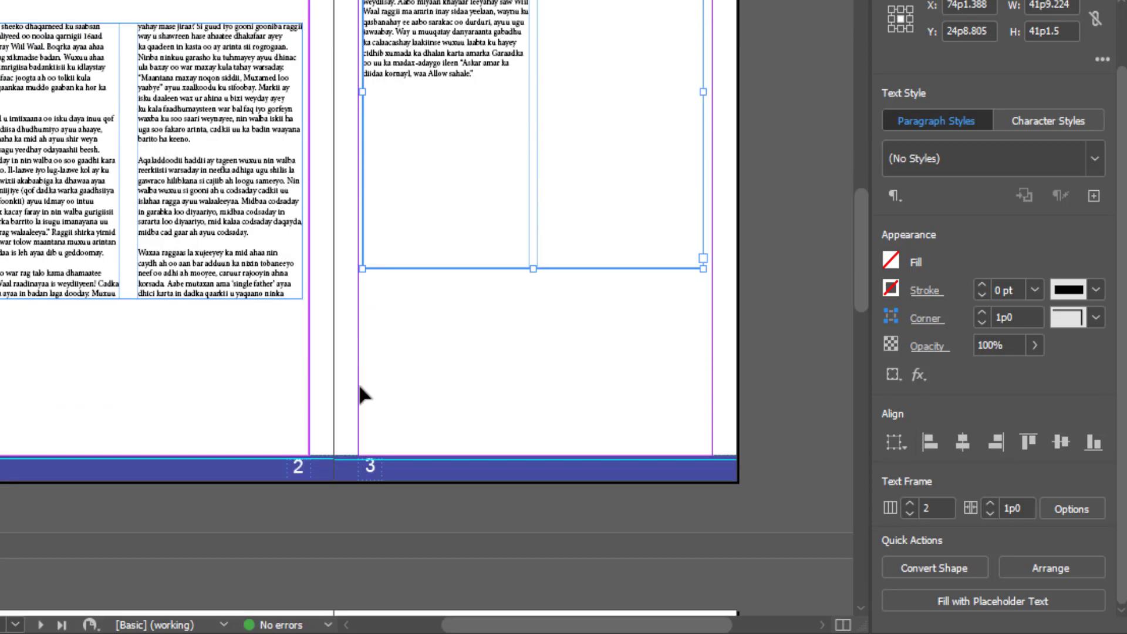
left_click(182, 361)
scroll(427, 329, "up", 3)
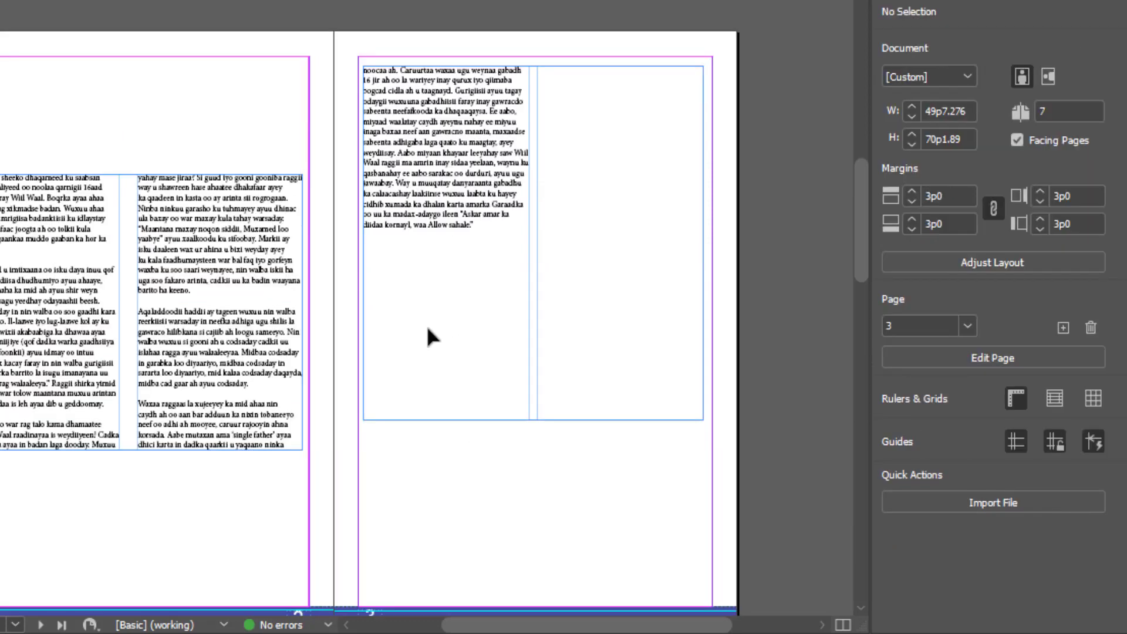
Step: Delete the page 3 frame, discard the loaded text, and lengthen page 2's frame
left_click(427, 330)
key("Delete")
left_click(302, 442)
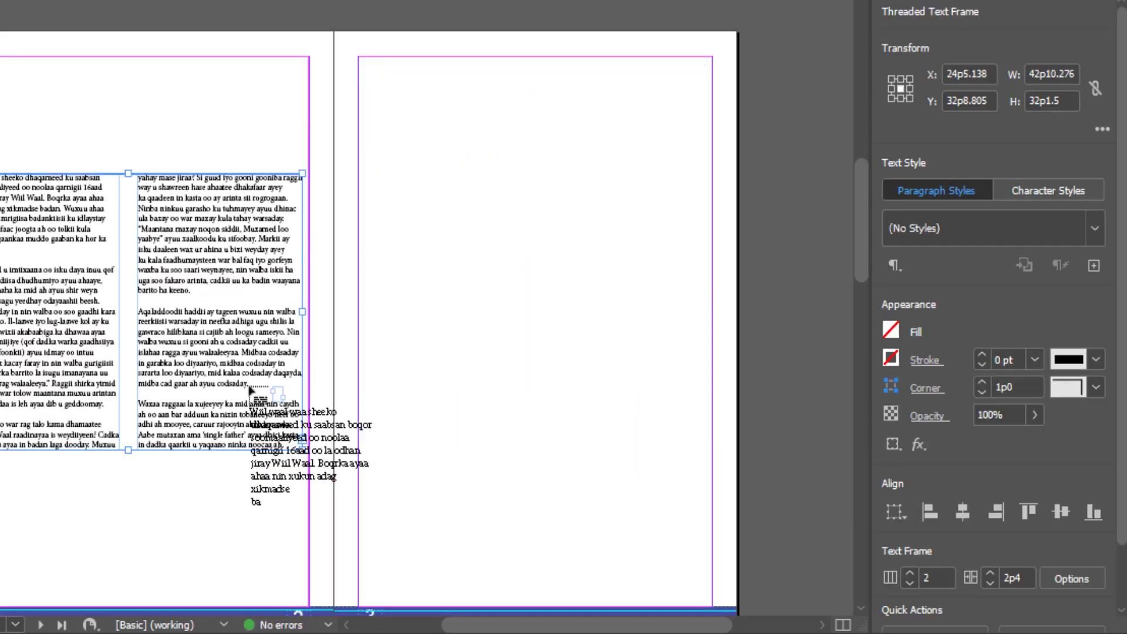
key("Escape")
scroll(130, 421, "down", 2)
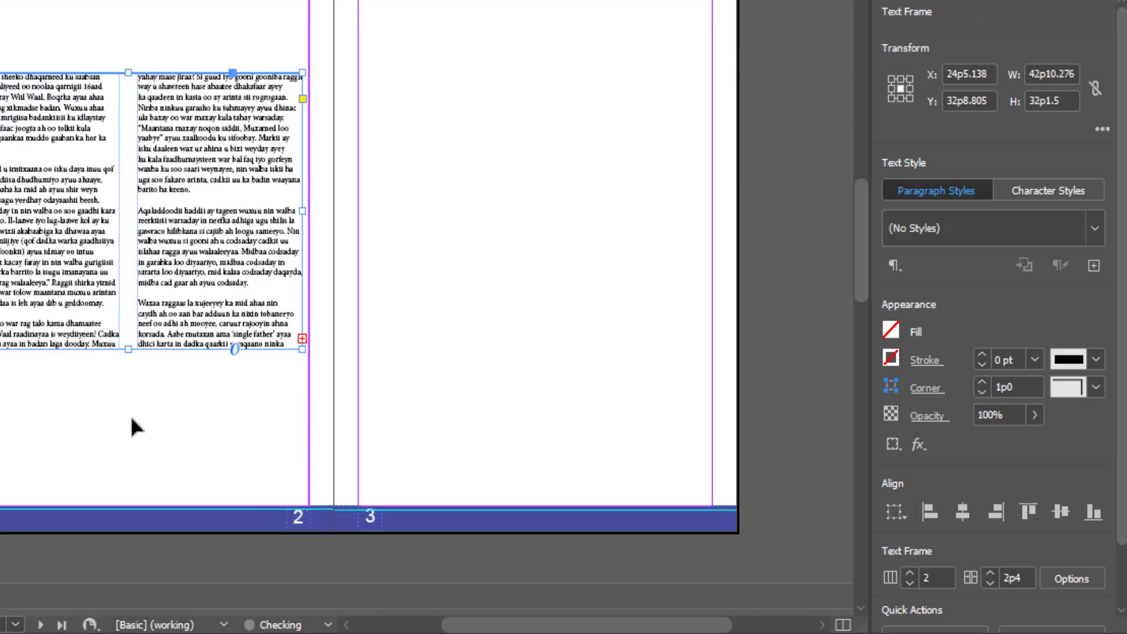
left_click_drag(128, 353, 128, 459)
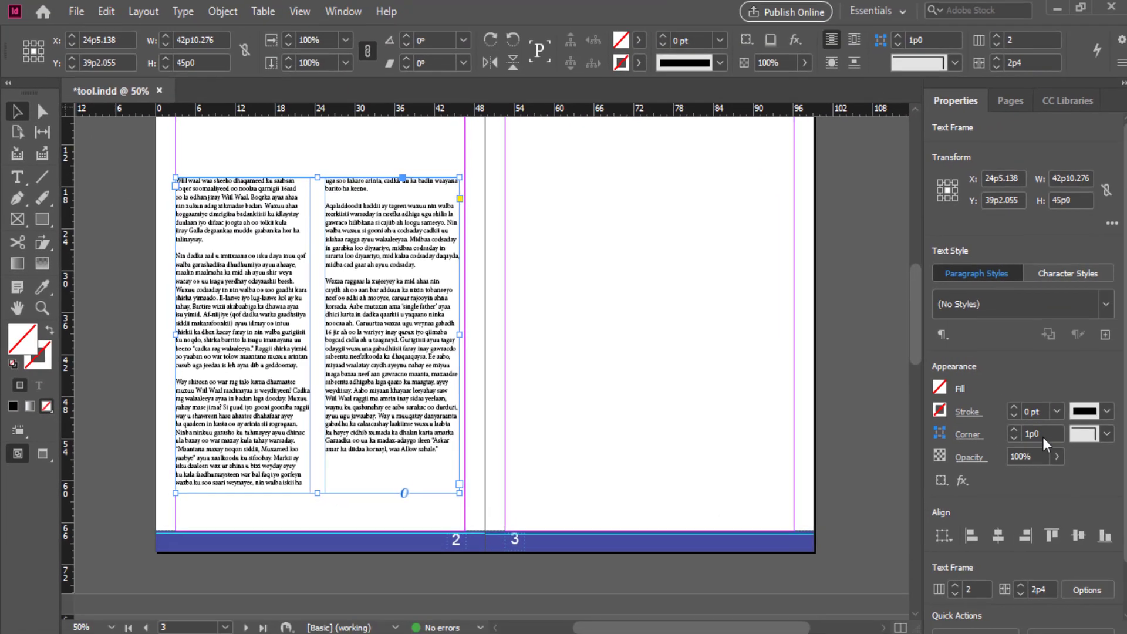
Step: Narrow the column gutter to 1p3 and extend the frame so the whole story fits
left_click(1017, 593)
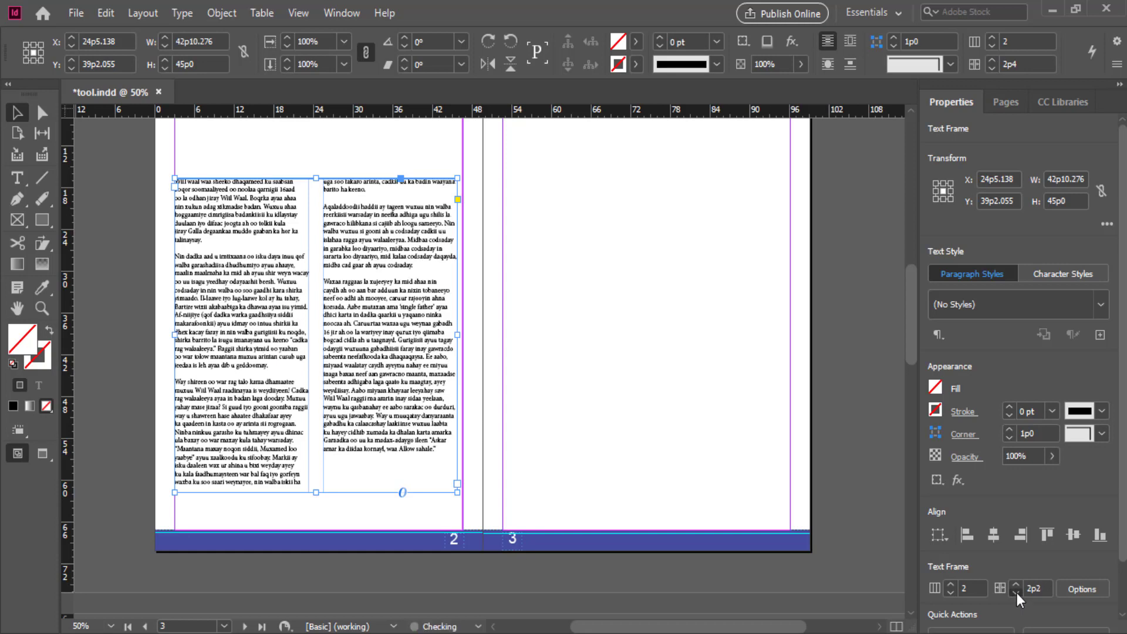
left_click(1016, 593)
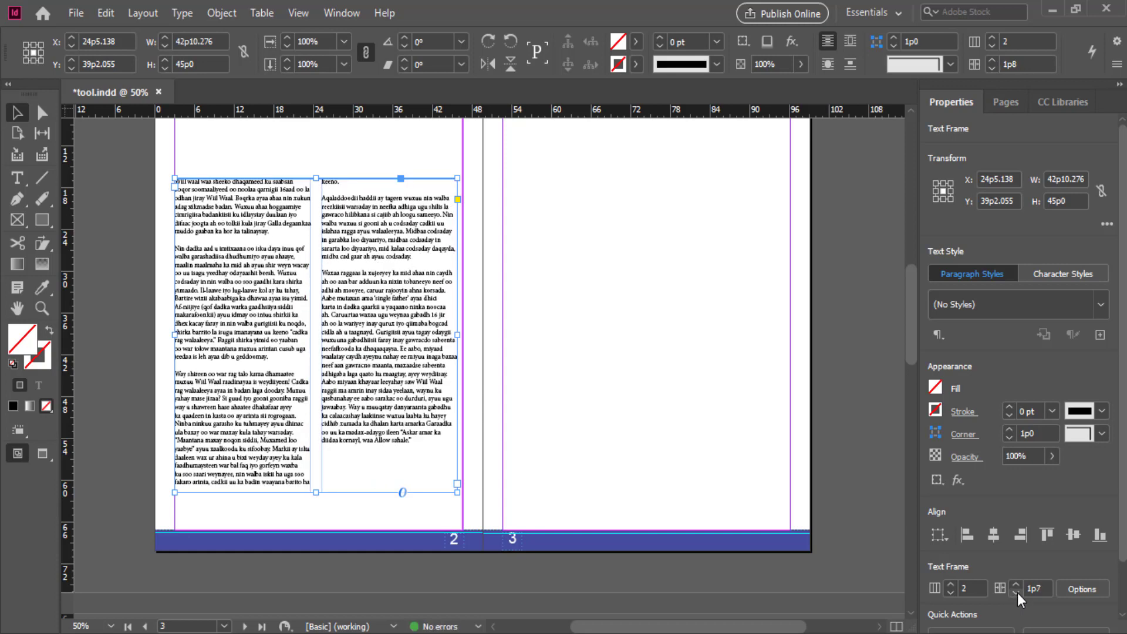
left_click(1016, 593)
left_click(1016, 593)
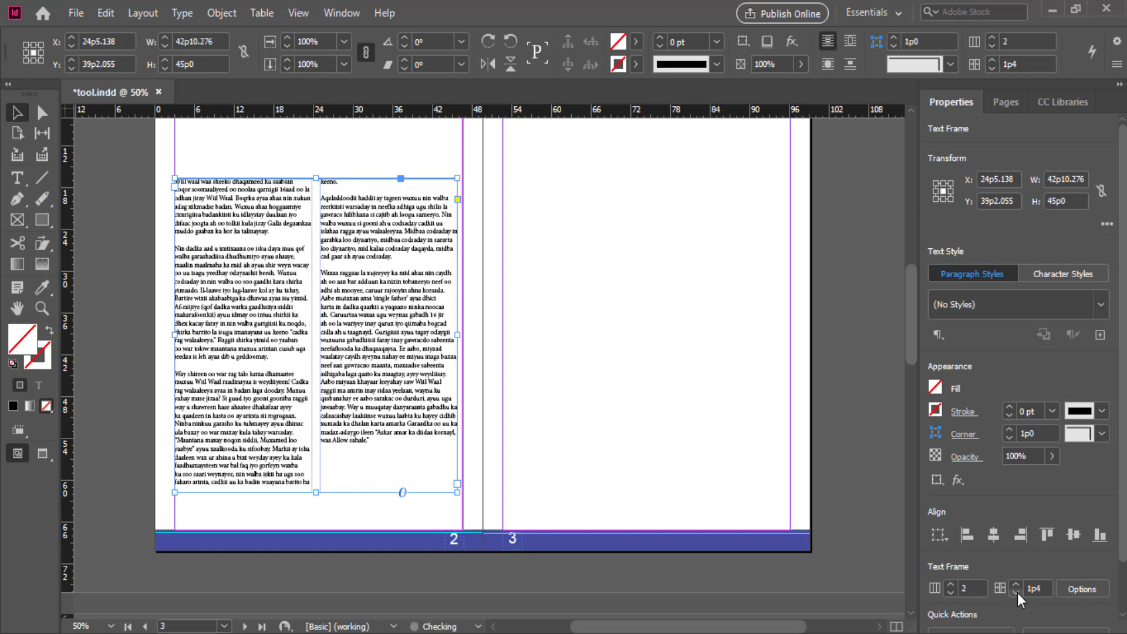
left_click(1017, 593)
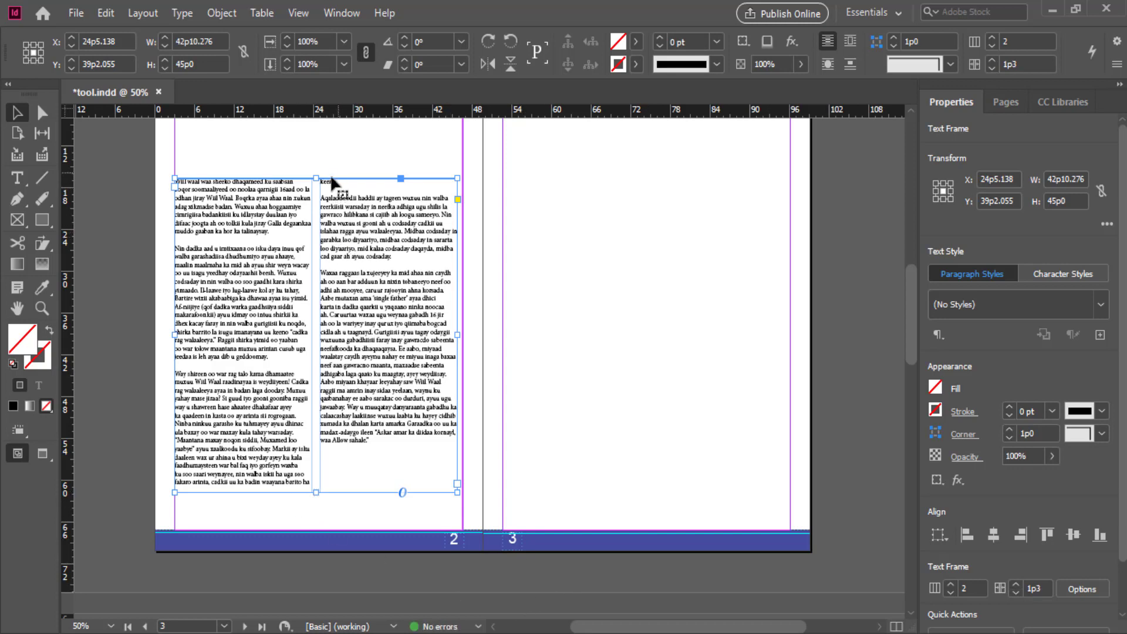
left_click_drag(315, 493, 315, 504)
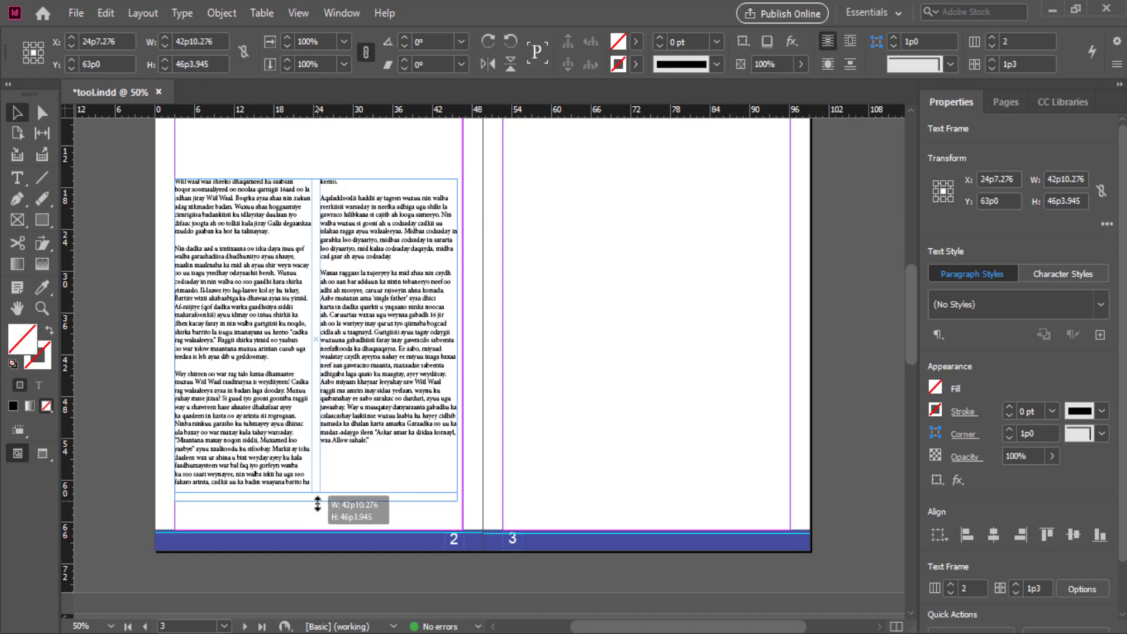
left_click(626, 403)
scroll(445, 330, "up", 2)
scroll(445, 330, "down", 2)
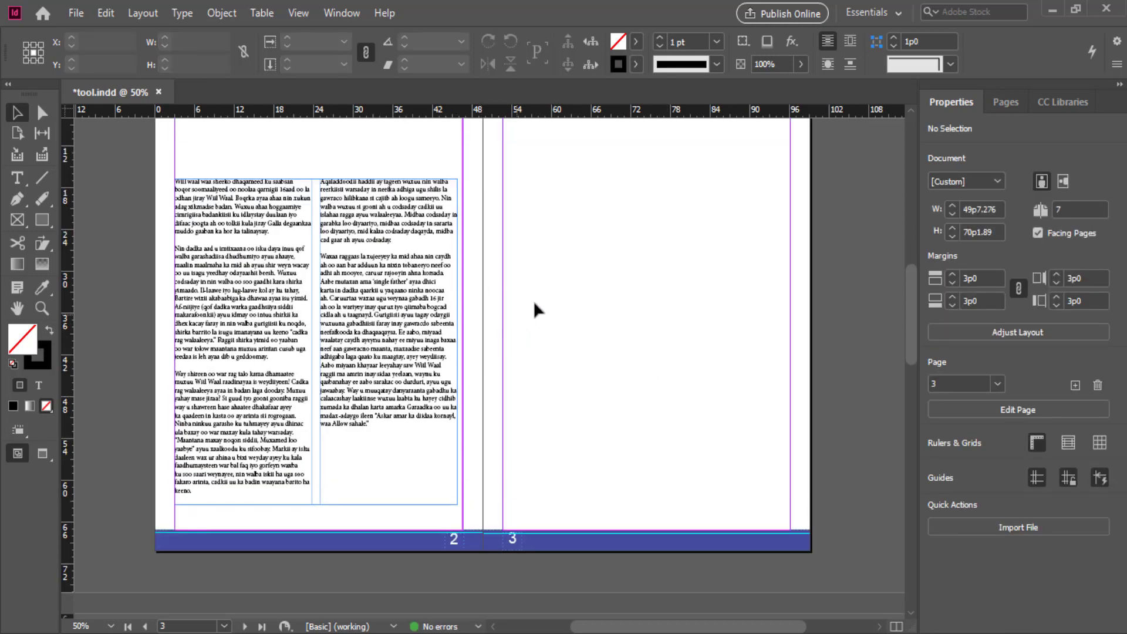
Step: Select the two-column story frame and open the character formatting controls' More Options
scroll(534, 310, "up", 2)
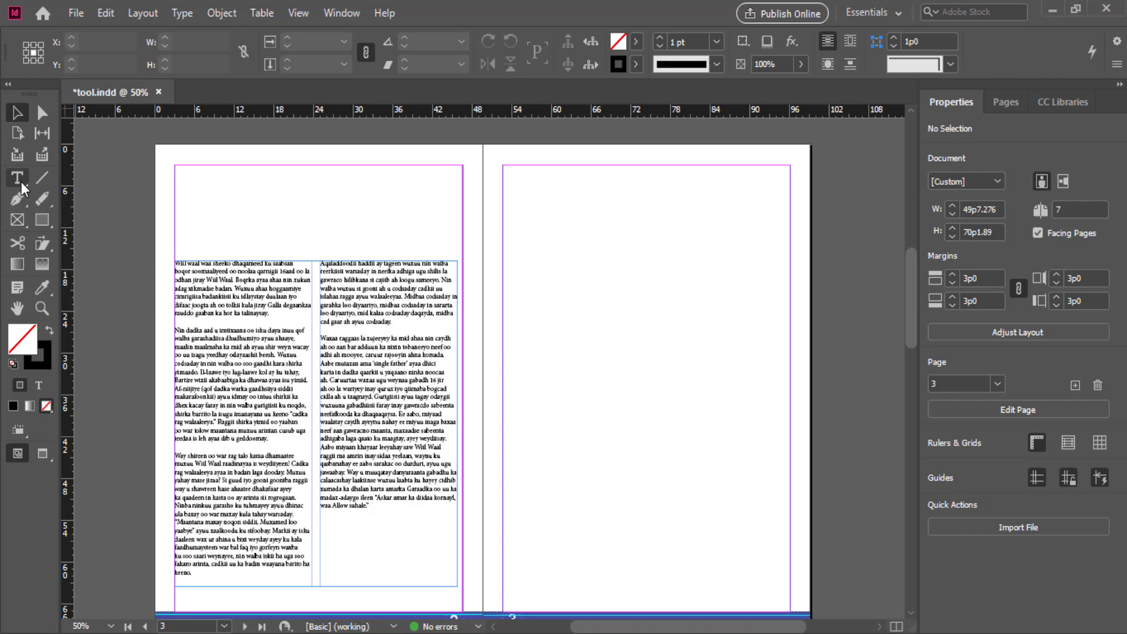
left_click(20, 182)
left_click(9, 112)
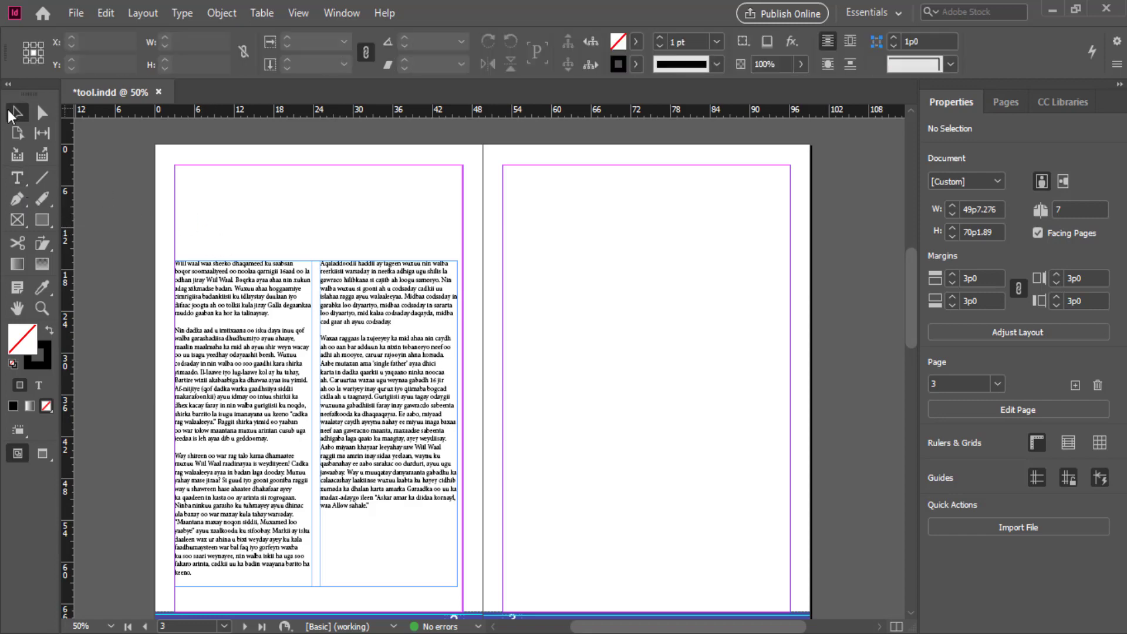
left_click(318, 265)
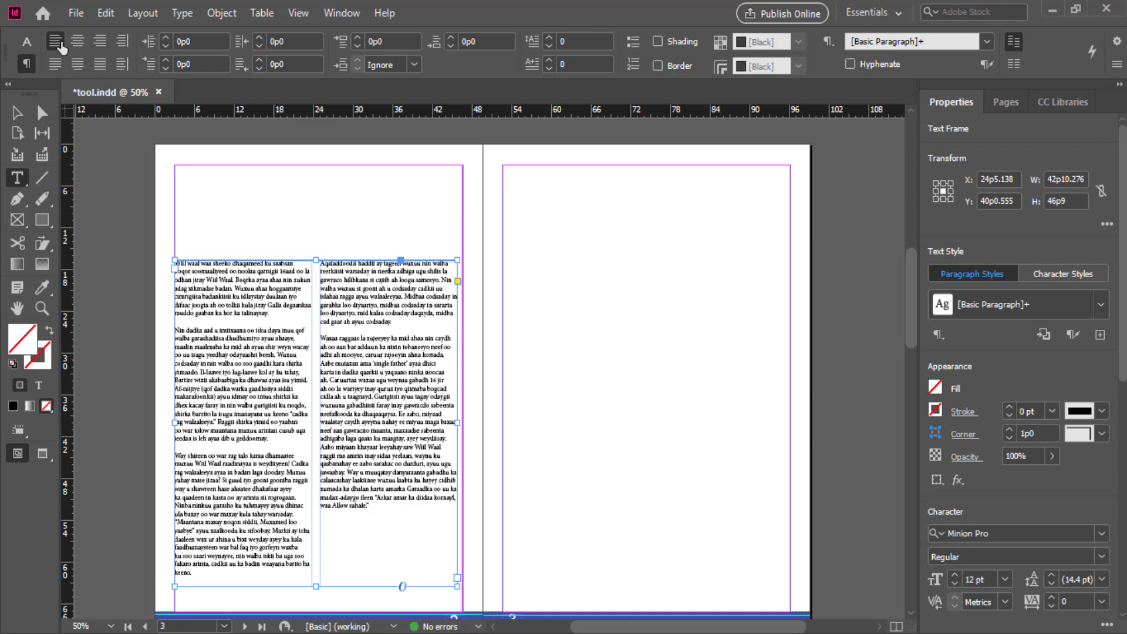
left_click(27, 46)
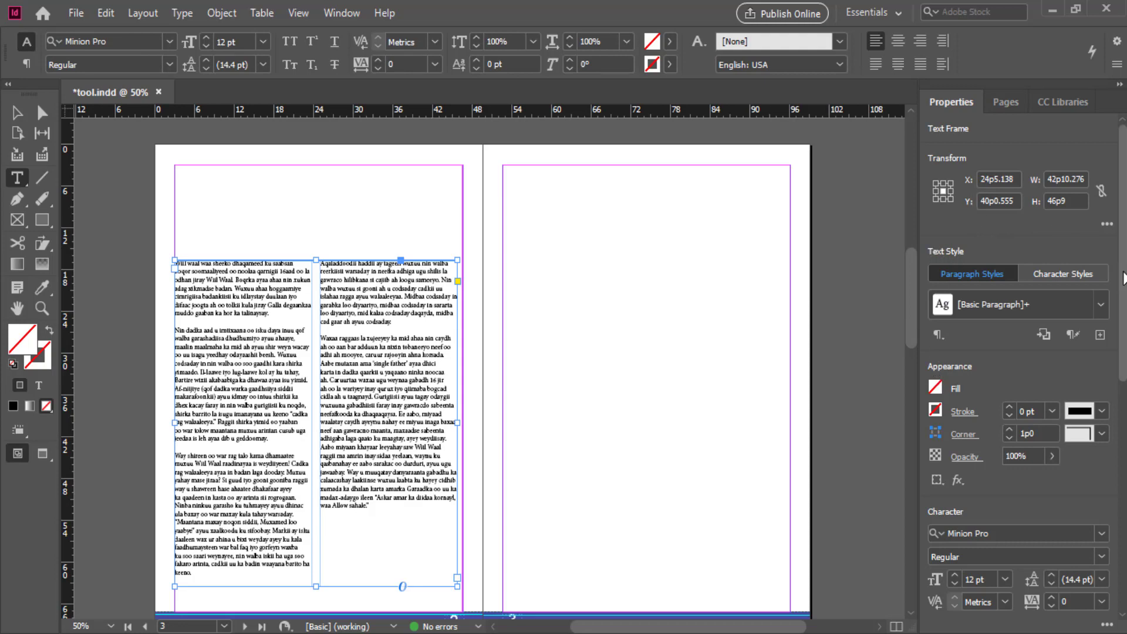
left_click_drag(1123, 279, 1124, 443)
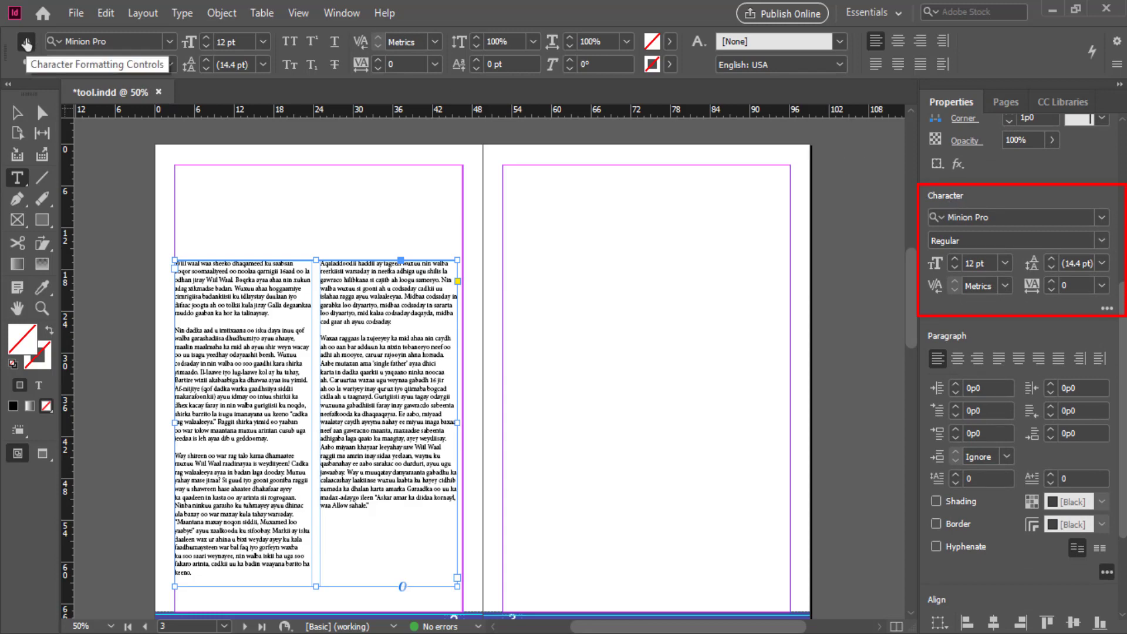
left_click(26, 42)
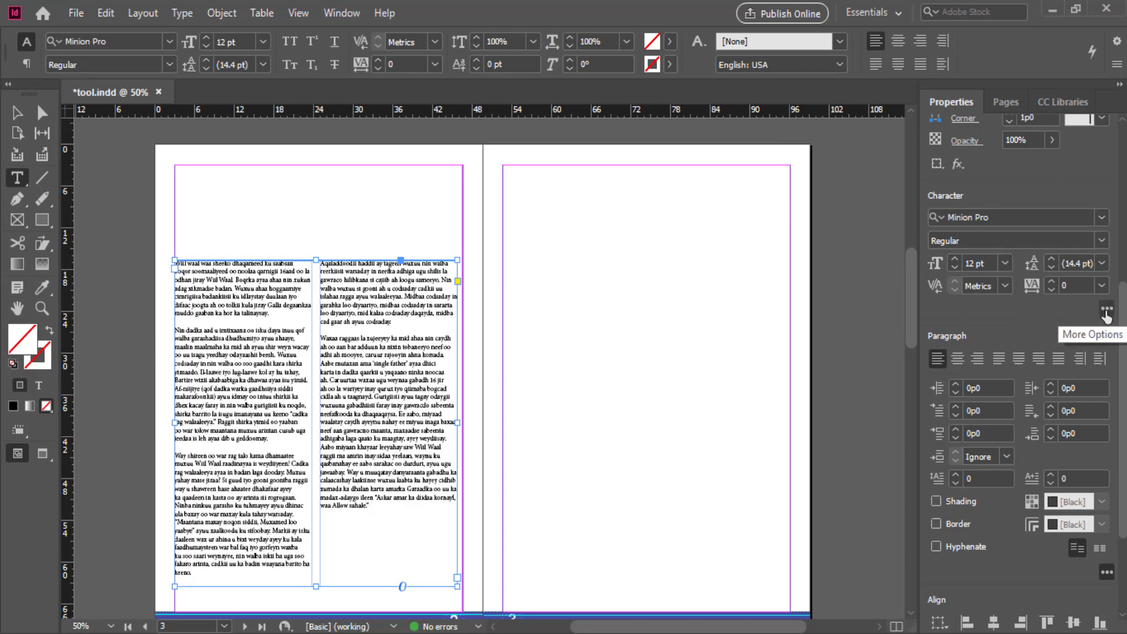
left_click(1107, 312)
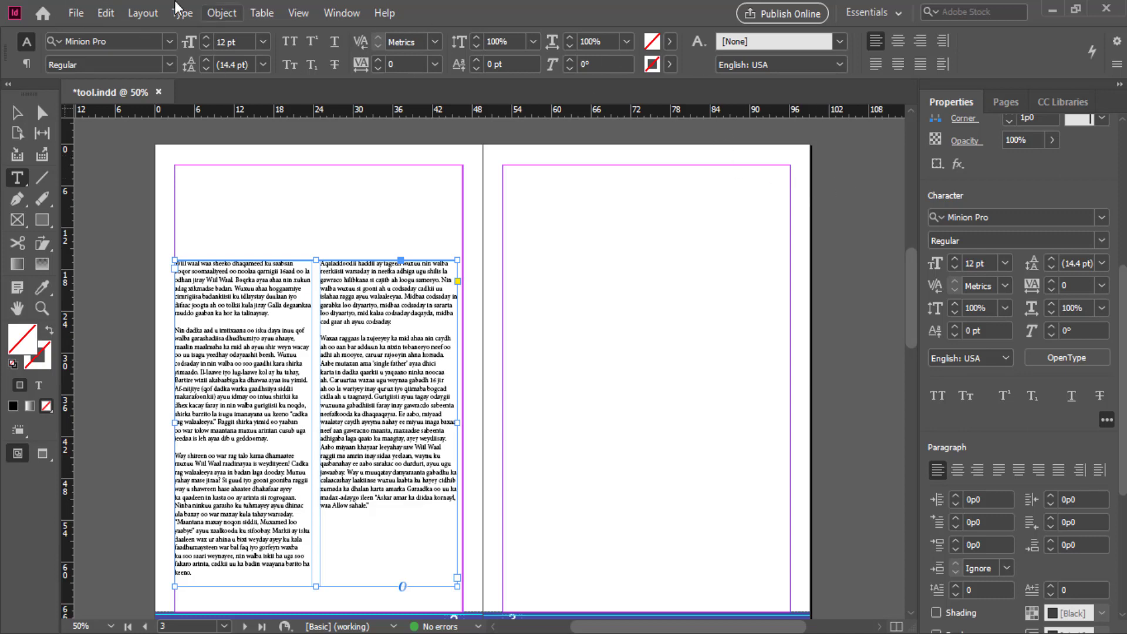
left_click(26, 65)
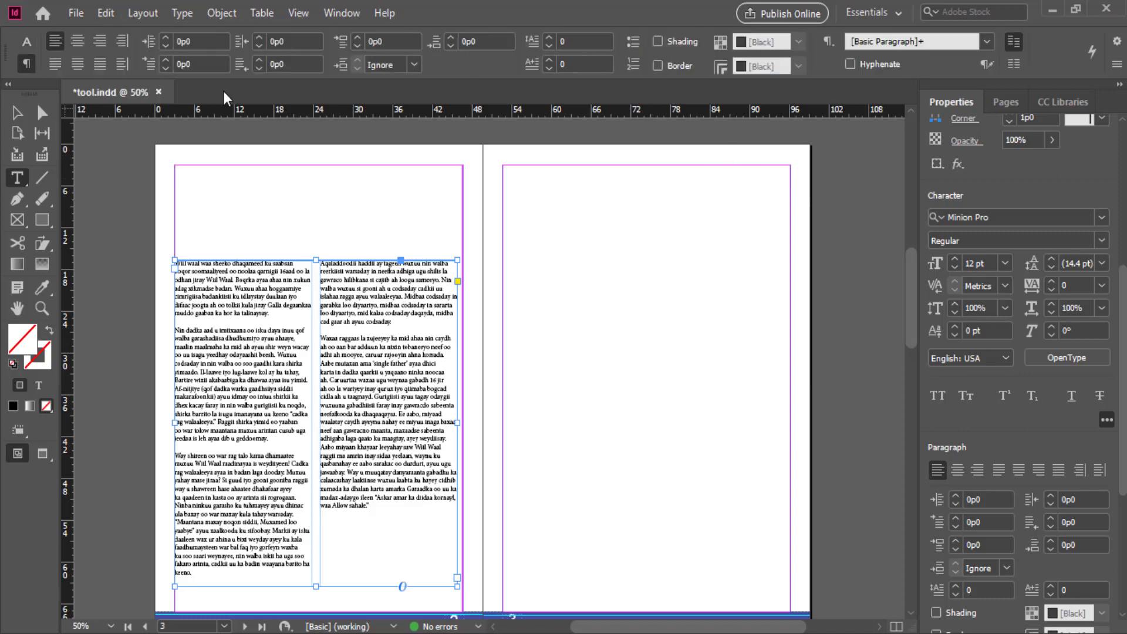
left_click(852, 66)
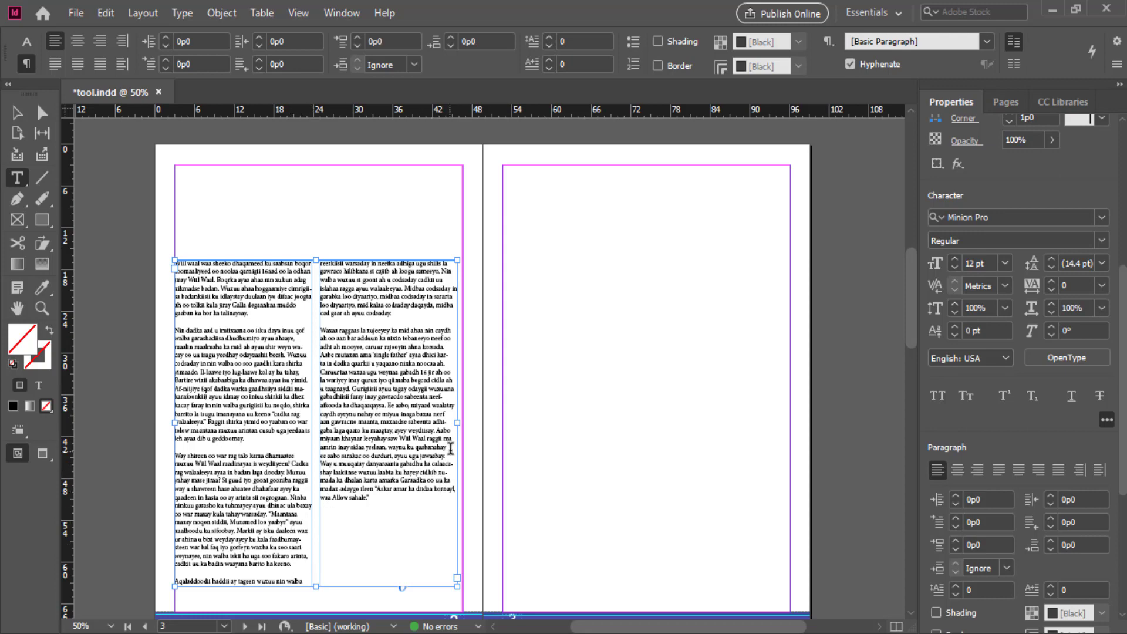
left_click(851, 65)
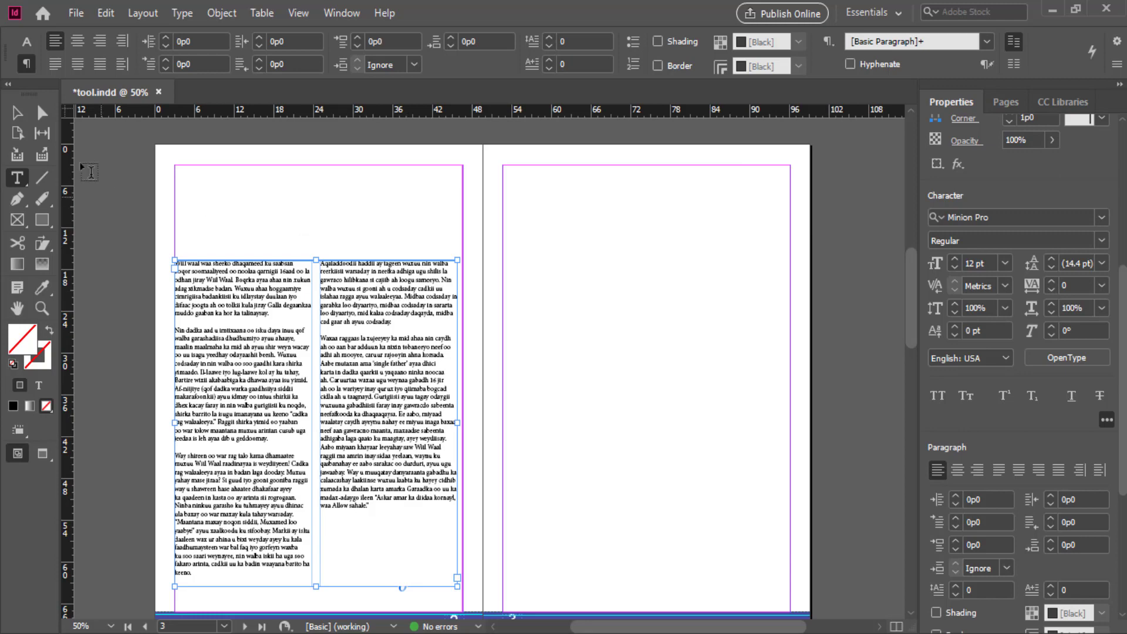
left_click(13, 117)
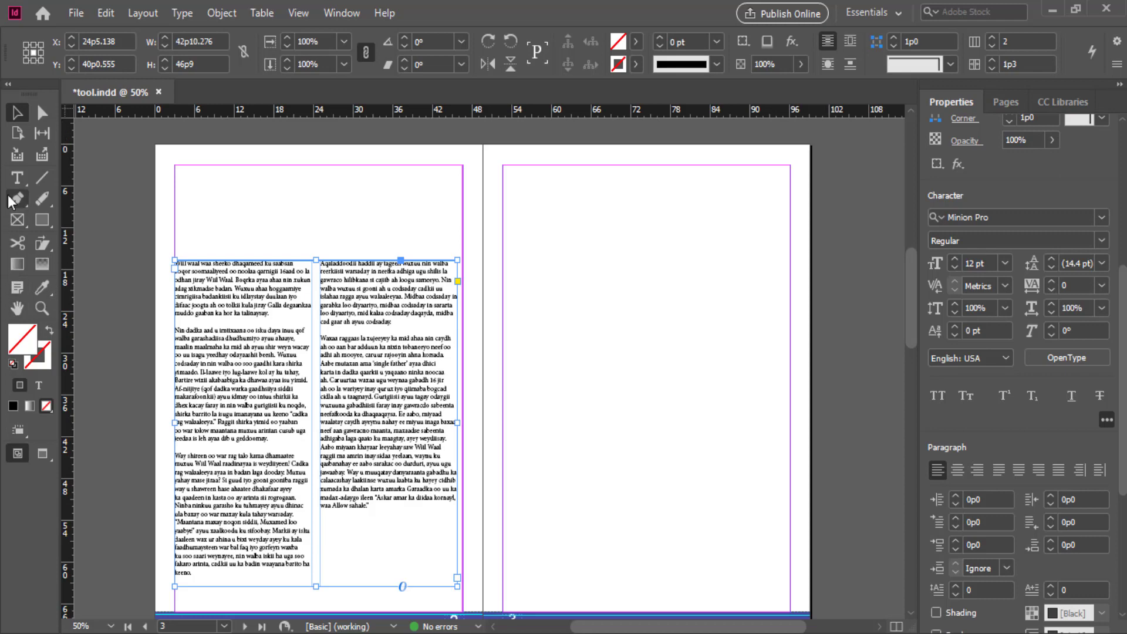
left_click(17, 177)
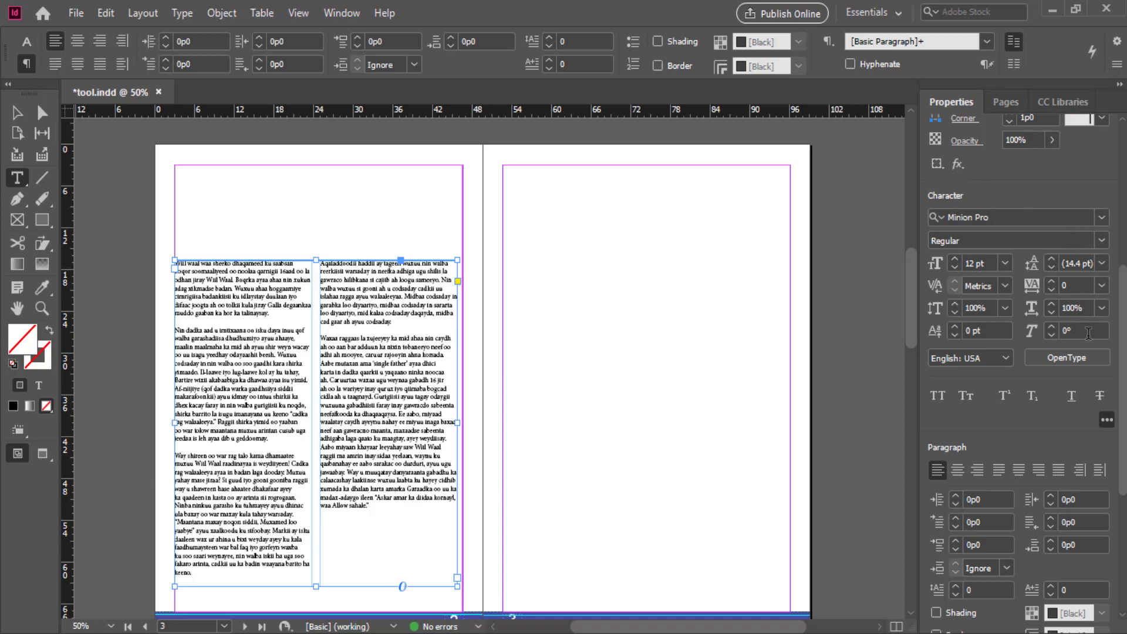
scroll(1124, 346, "down", 2)
scroll(1123, 346, "down", 3)
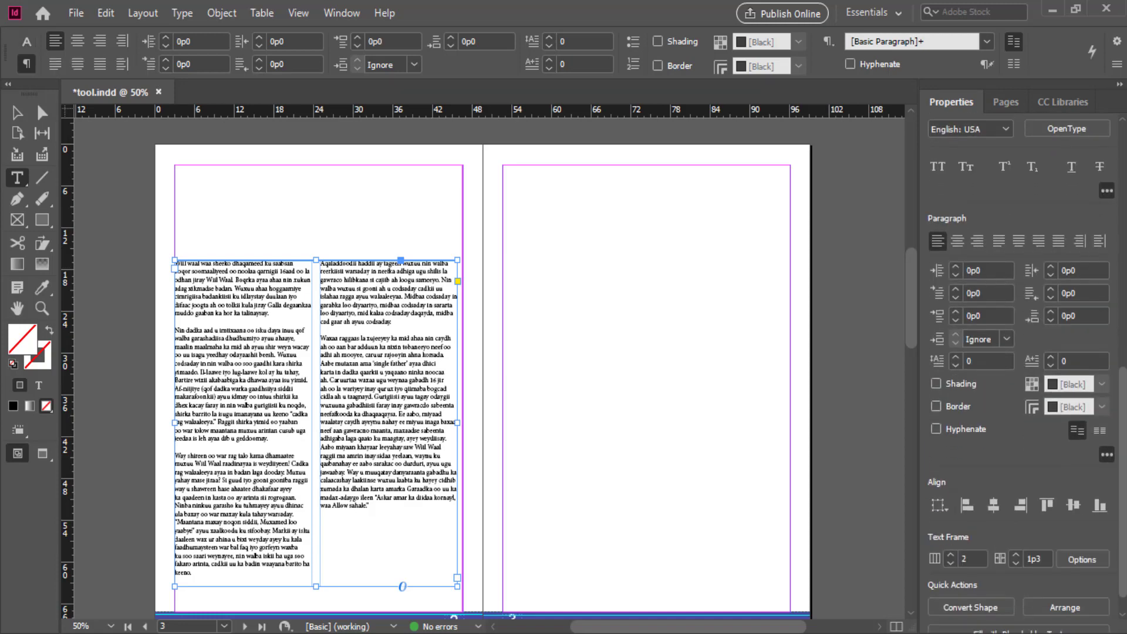
left_click(1104, 456)
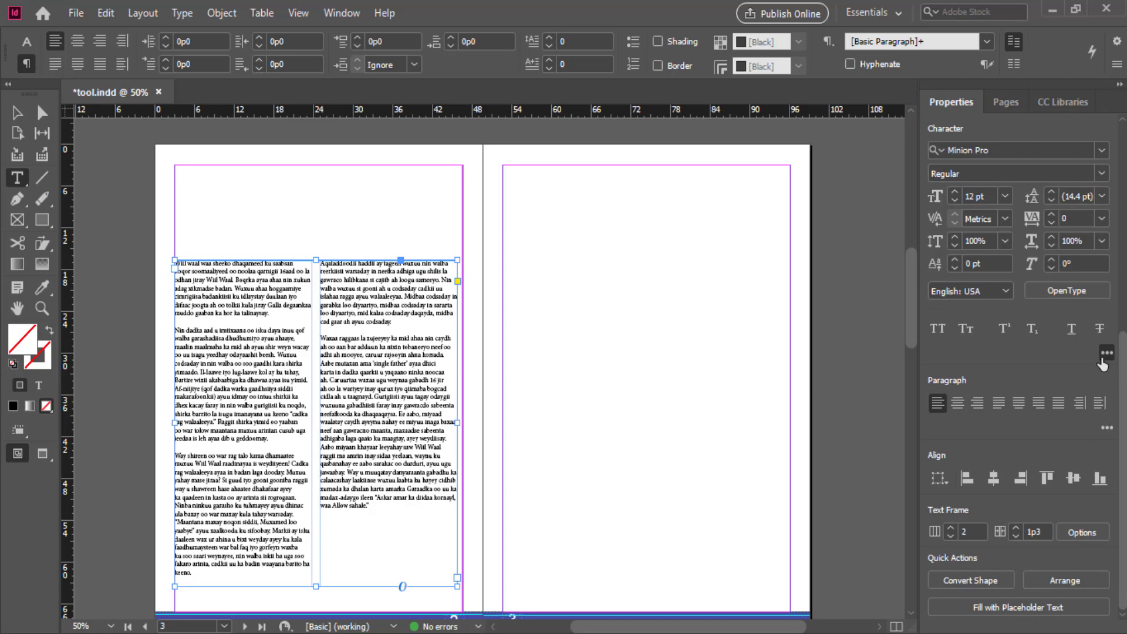
left_click(1106, 354)
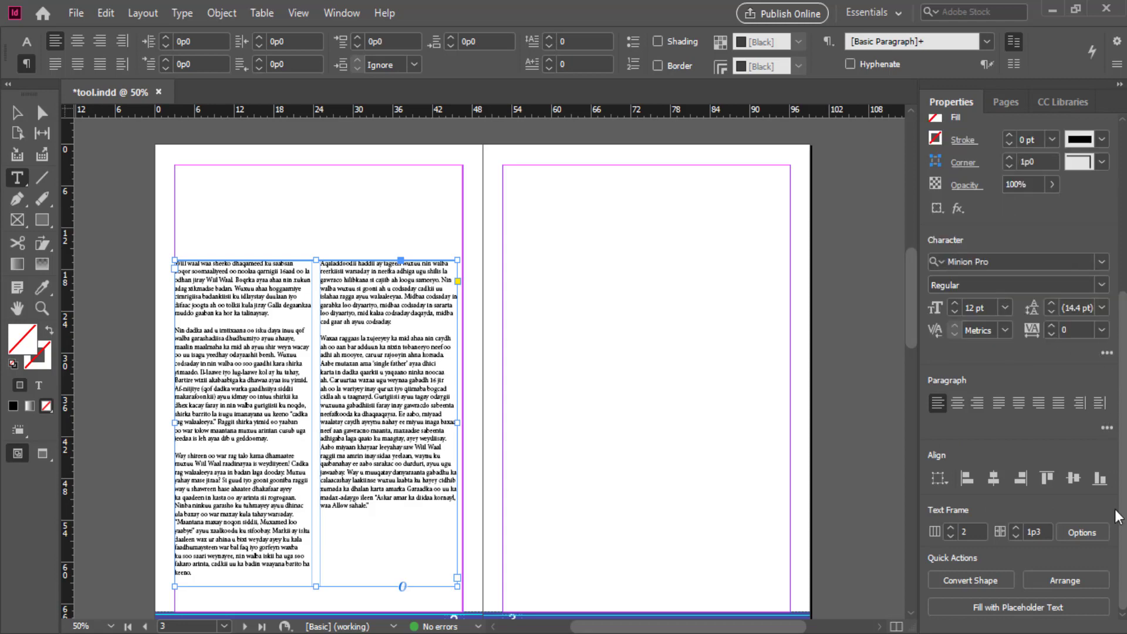
left_click(1106, 430)
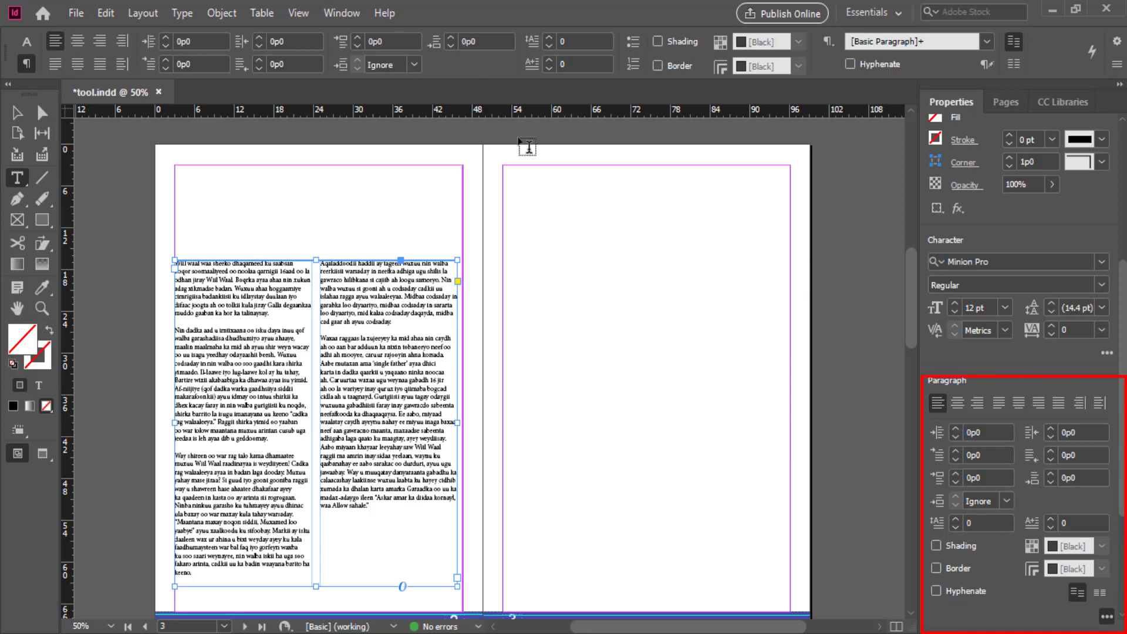
key("Escape")
left_click(272, 226)
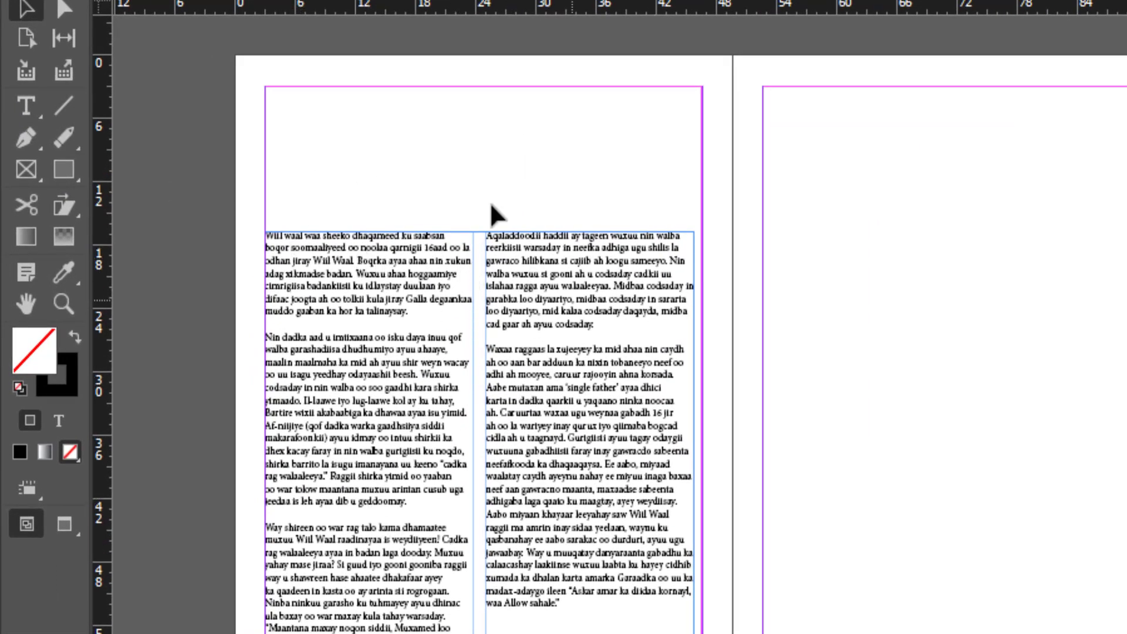
Step: Draw a headline frame above the story, type 'WiilWaal Wuxuu ahaa', and select it
left_click(27, 107)
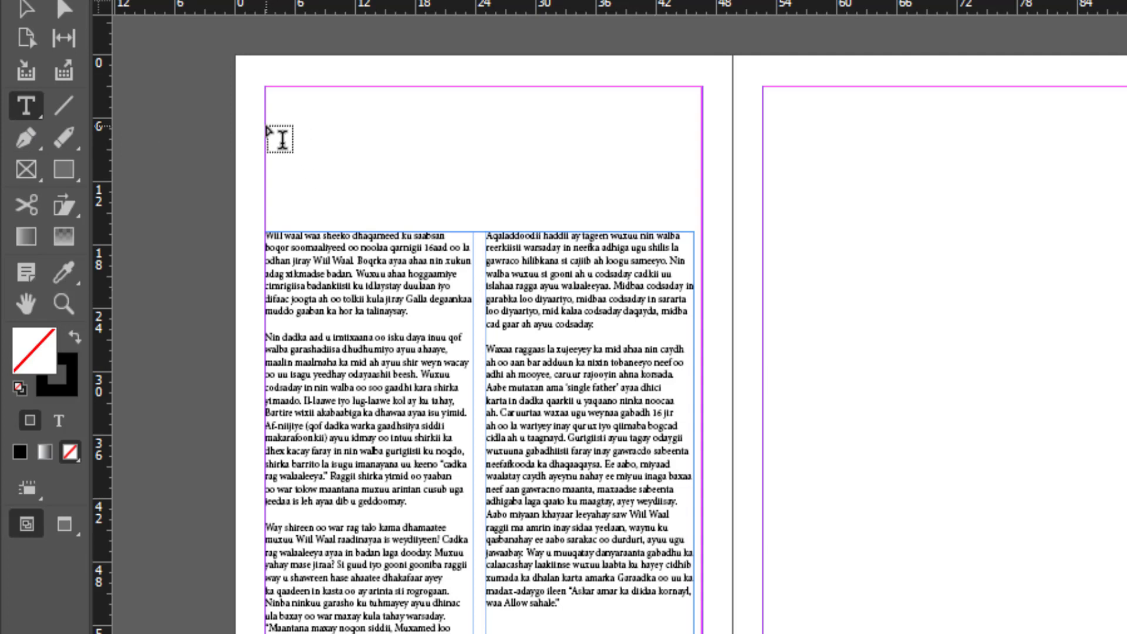
left_click_drag(267, 126, 560, 231)
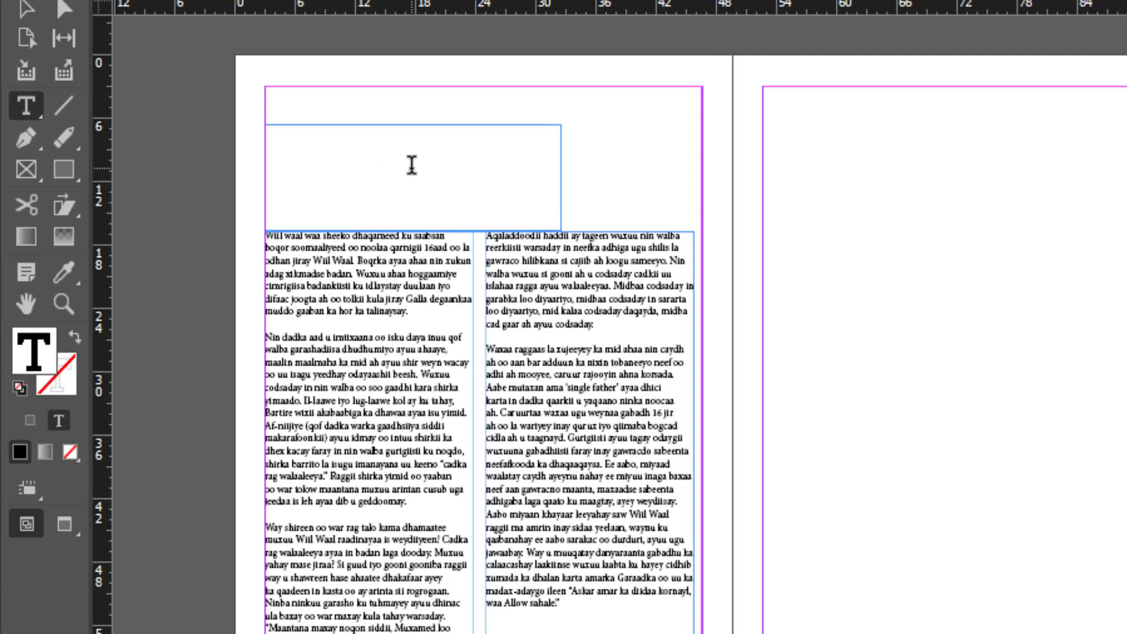
type("WiilWaal Wuxu")
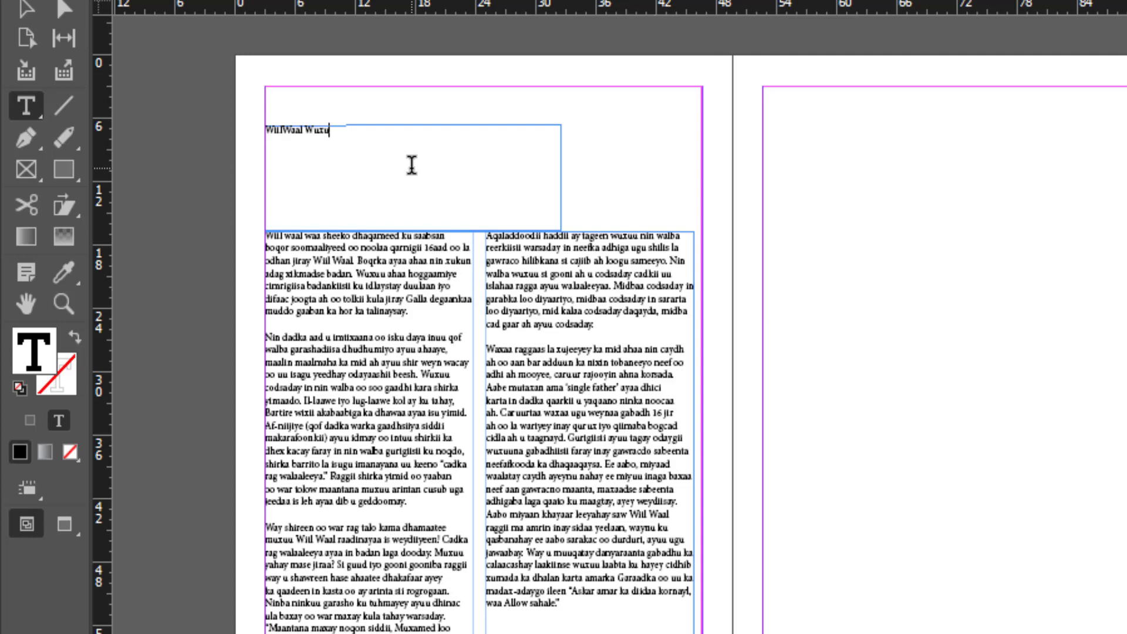
type("haa")
left_click_drag(373, 132, 272, 115)
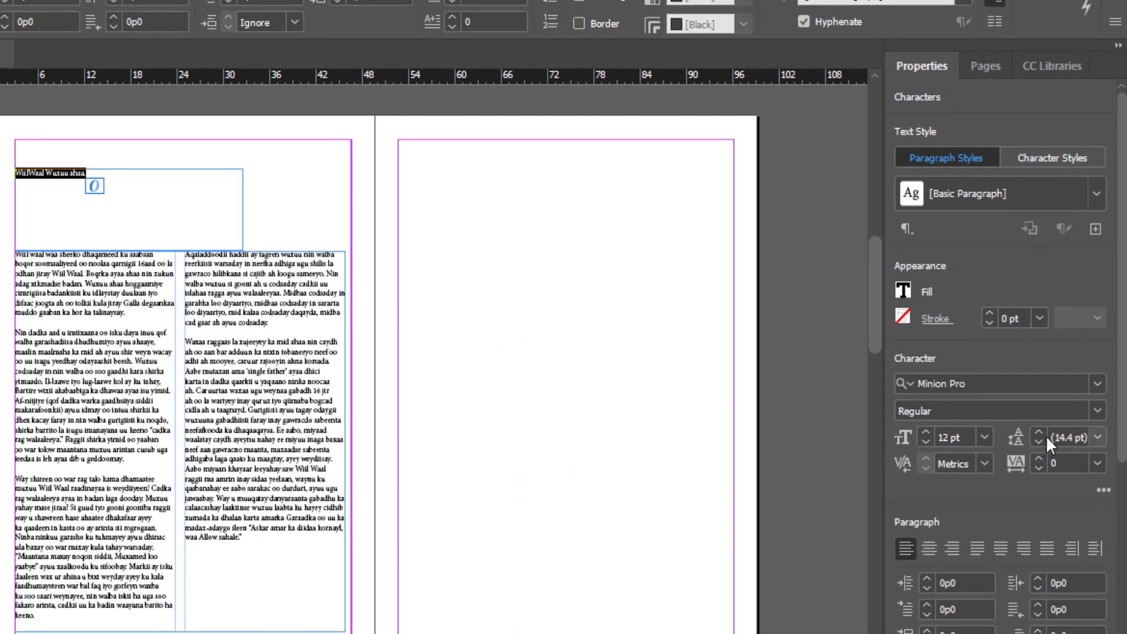
Step: Make the headline 48 pt, break it before 'Wuxuu', end it with '...', and deselect
left_click(986, 438)
left_click(986, 363)
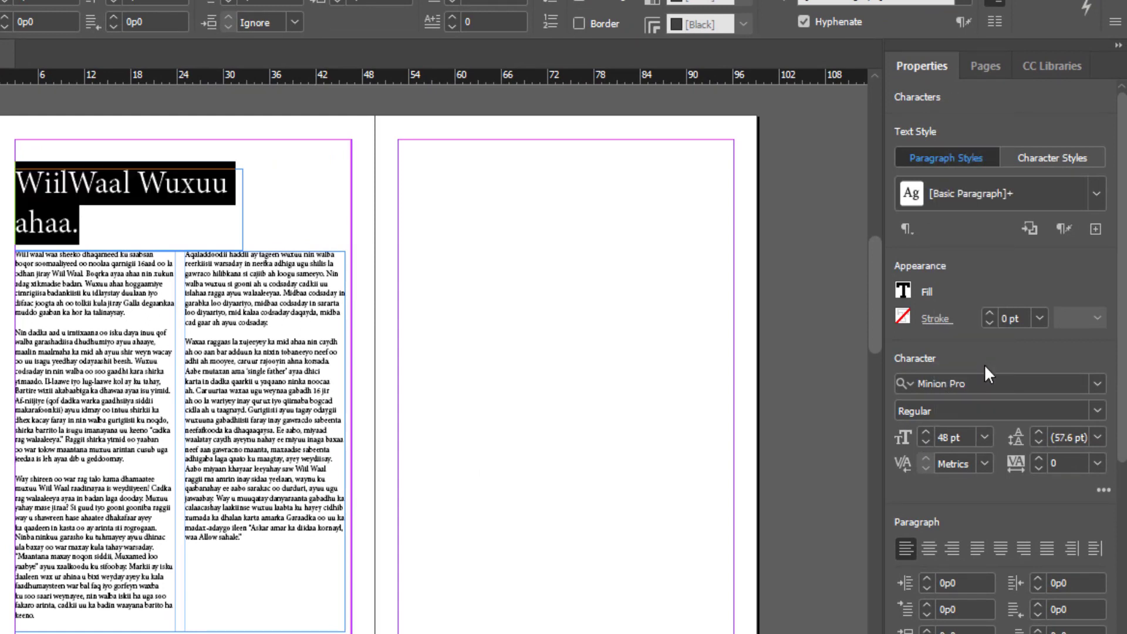
left_click(136, 181)
key("Return")
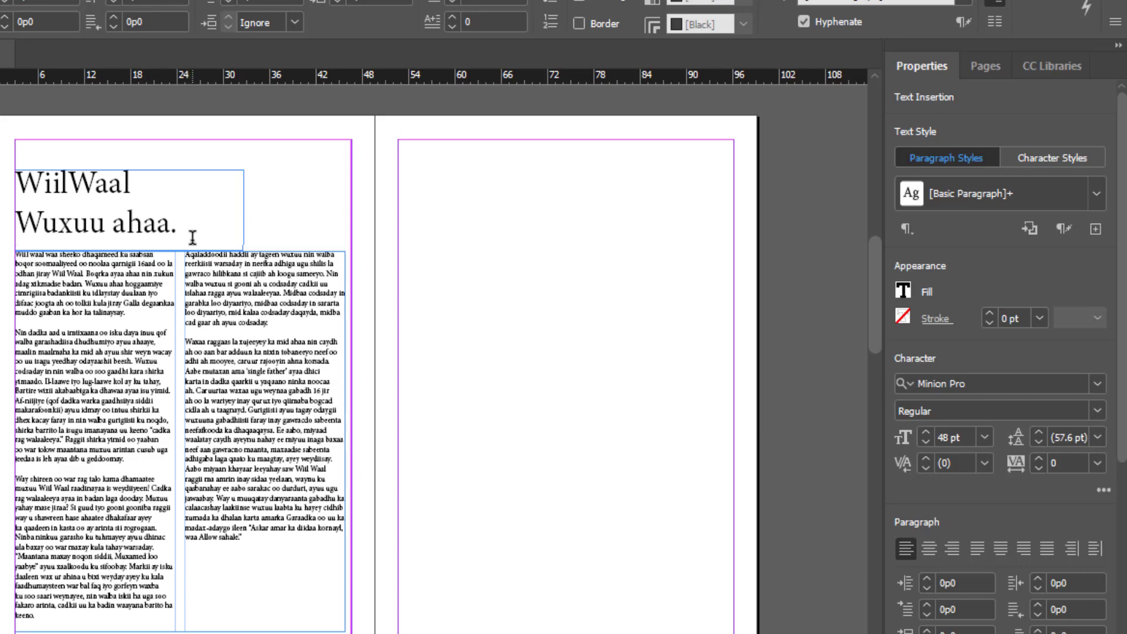
left_click(193, 236)
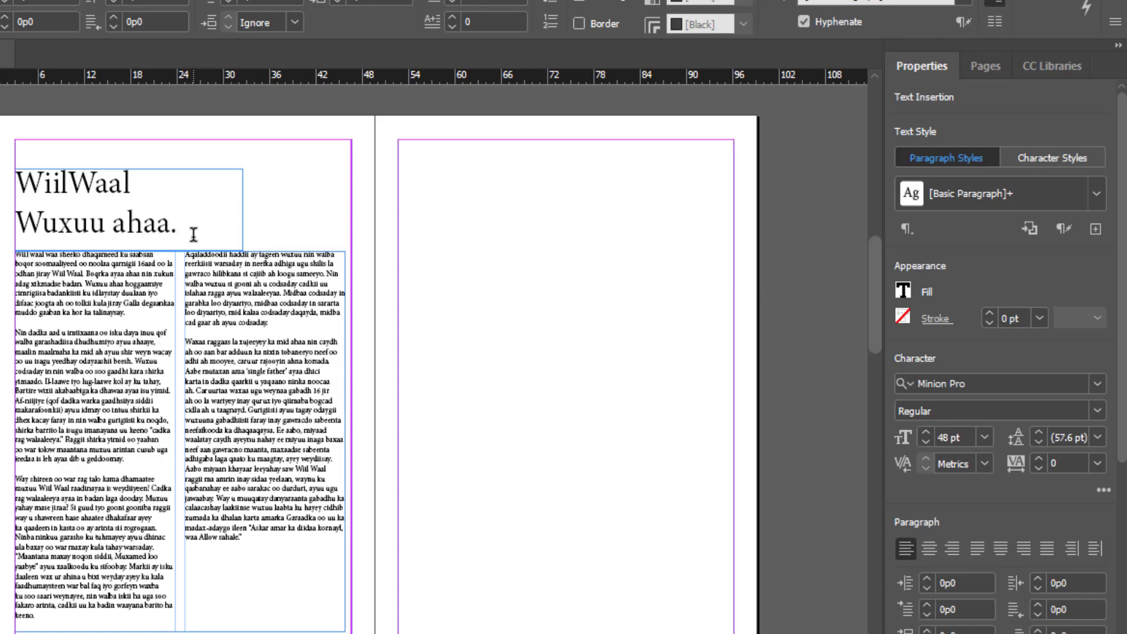
type("..")
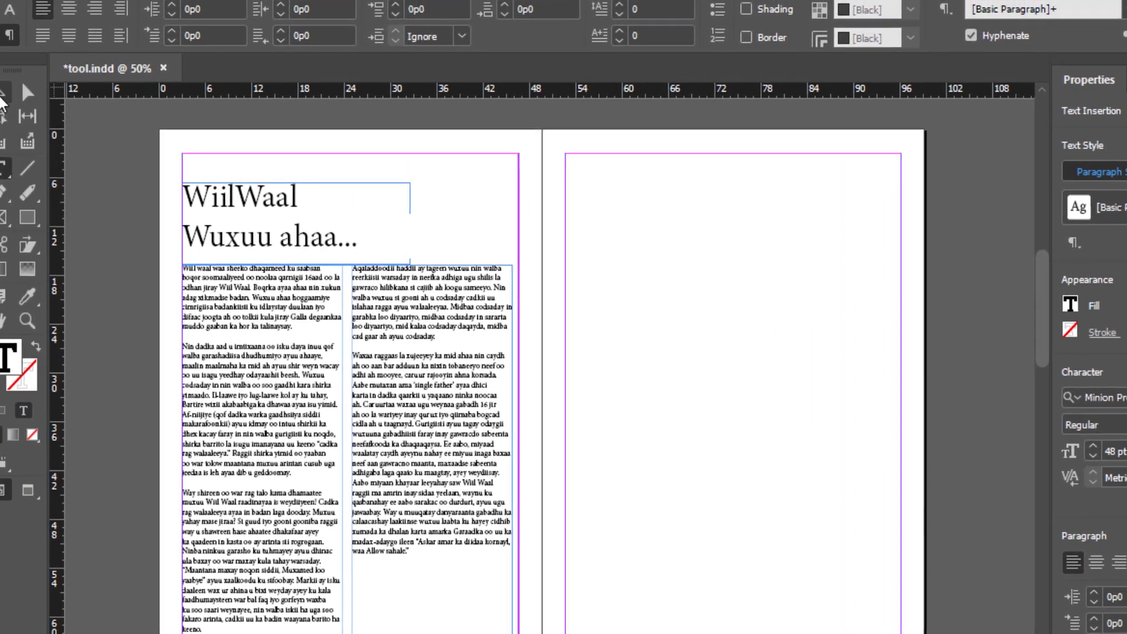
key("Escape")
key("ctrl+shift+a")
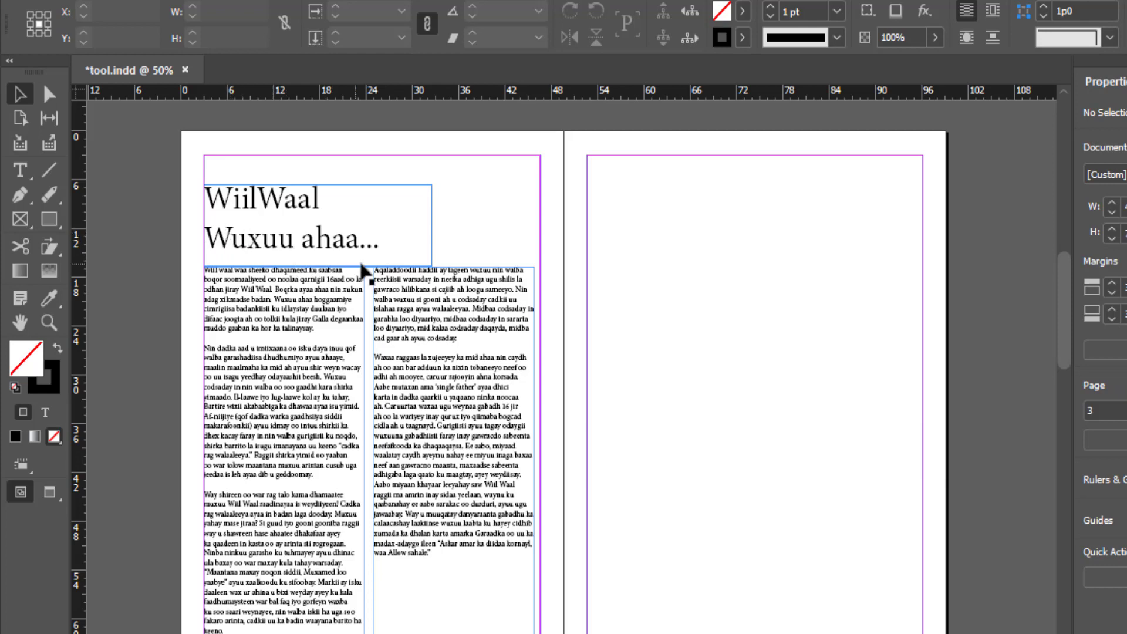
Step: Review the spread in Preview screen mode, then select the two-column story frame
scroll(706, 308, "down", 2)
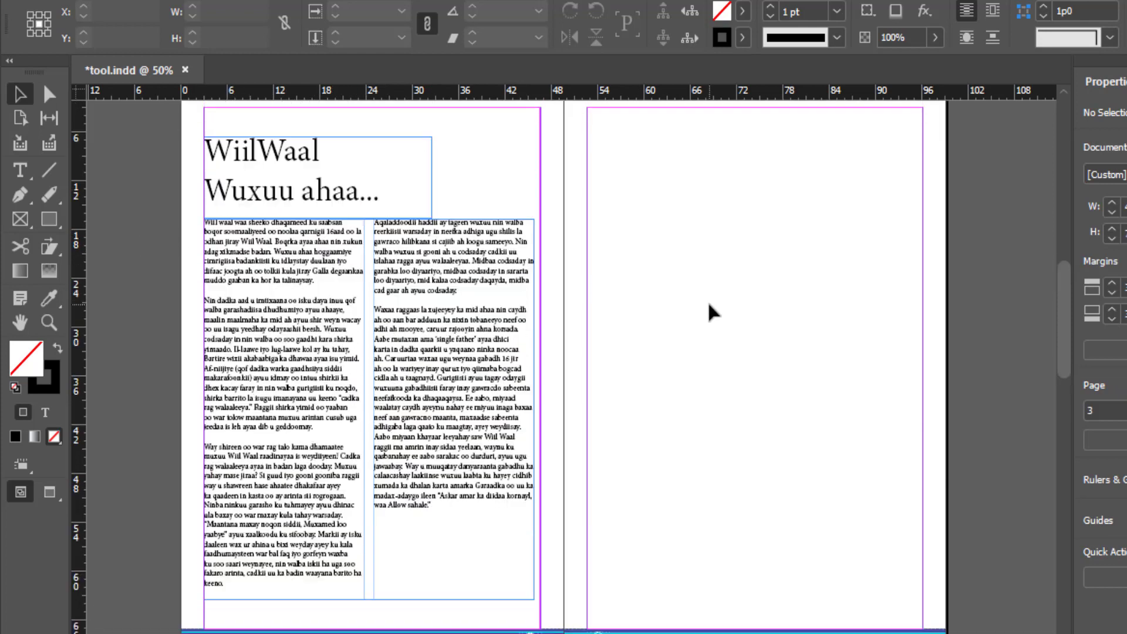
key("w")
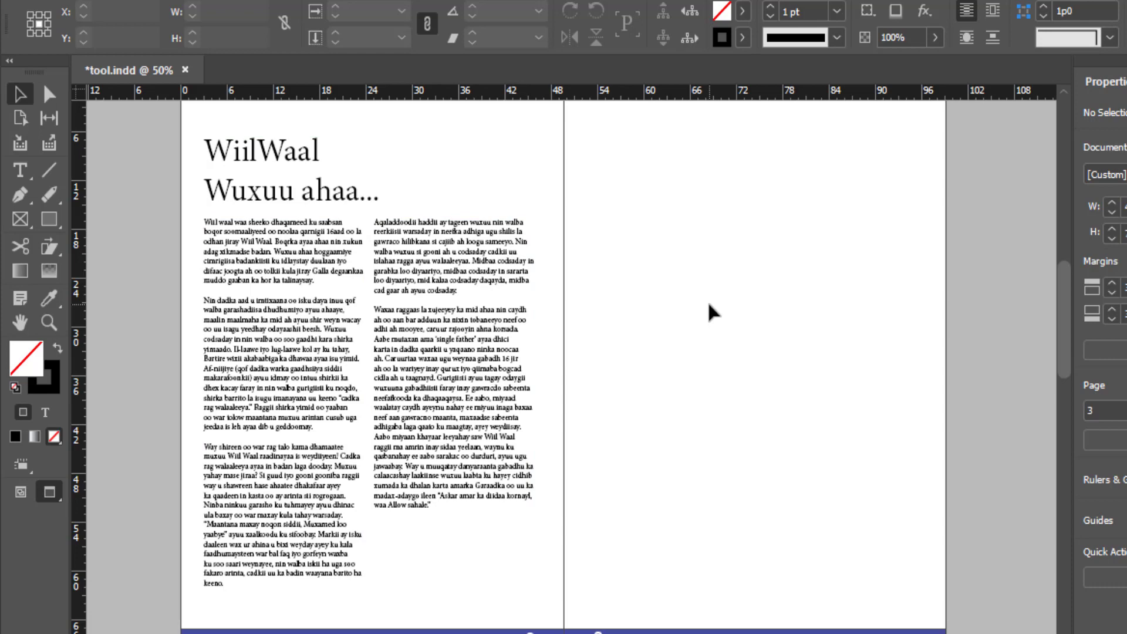
scroll(716, 329, "up", 4)
scroll(724, 349, "down", 2)
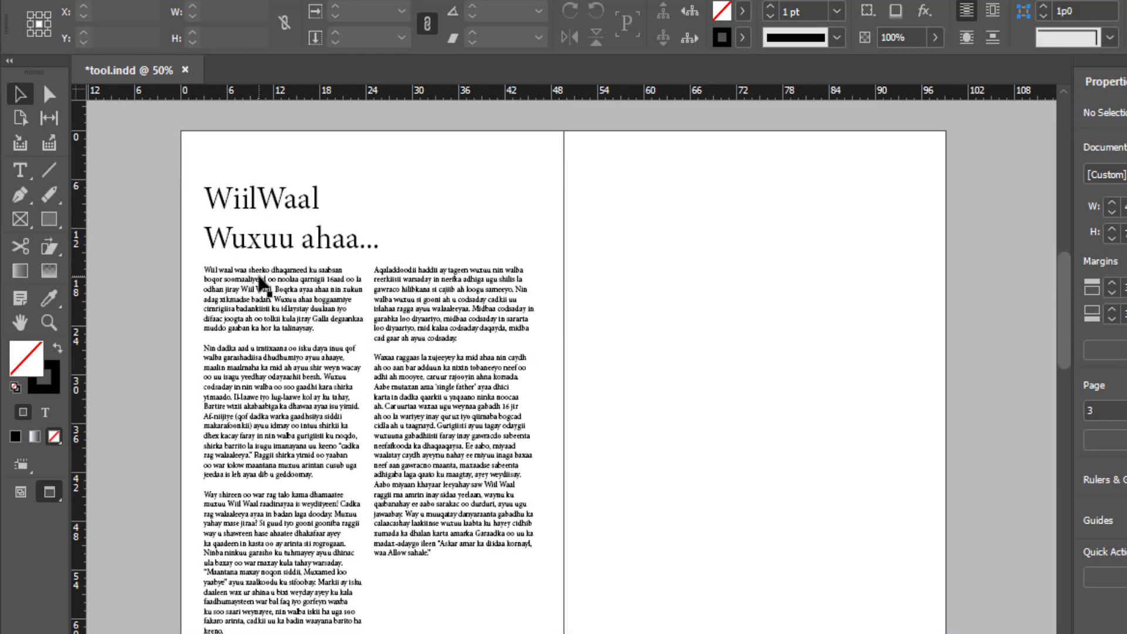
scroll(447, 493, "down", 3)
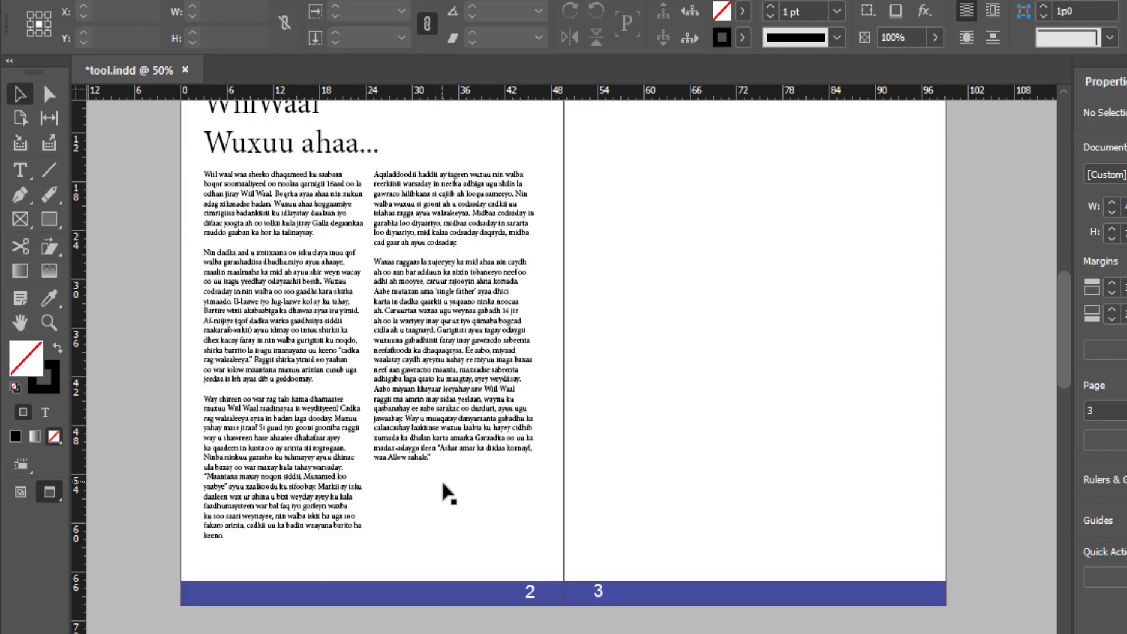
scroll(537, 499, "up", 4)
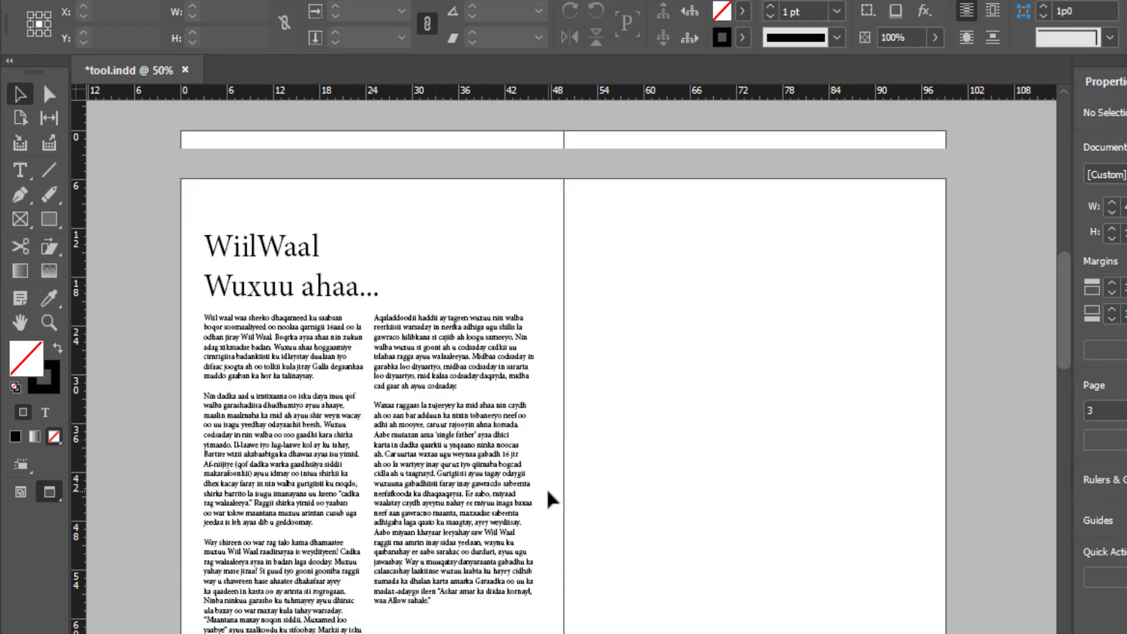
scroll(550, 494, "down", 3)
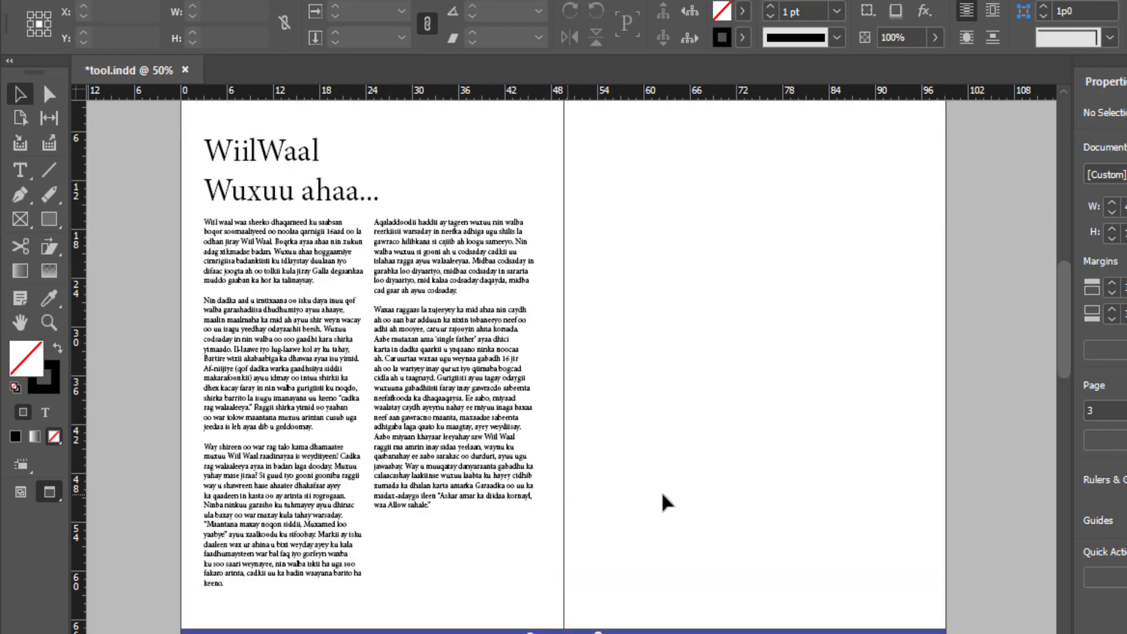
scroll(726, 499, "up", 3)
scroll(728, 500, "down", 1)
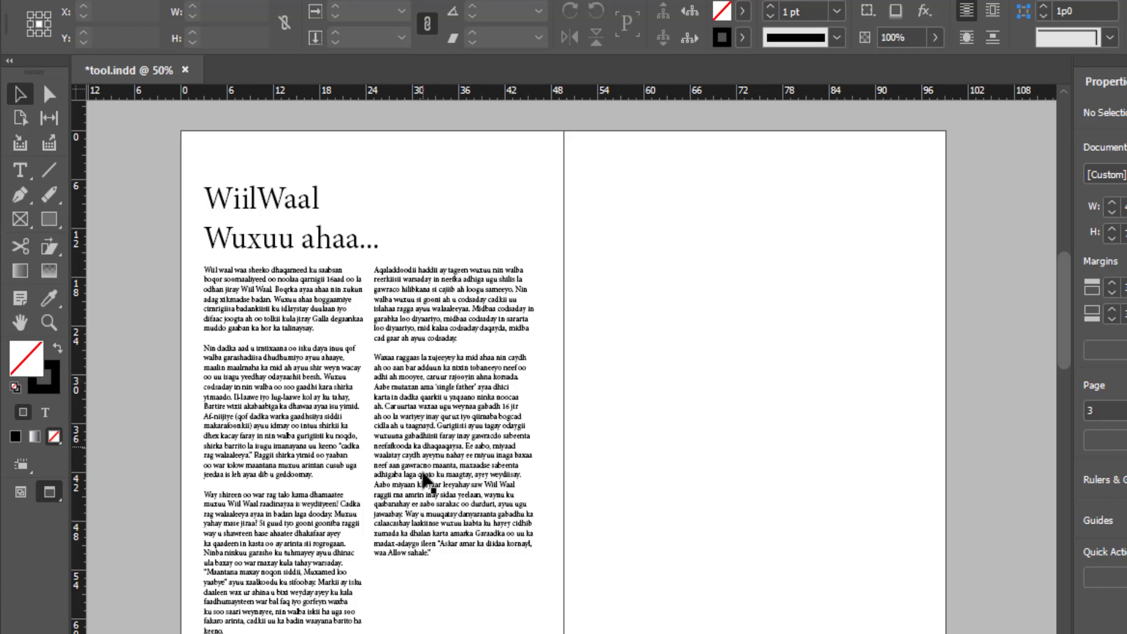
scroll(611, 352, "down", 1)
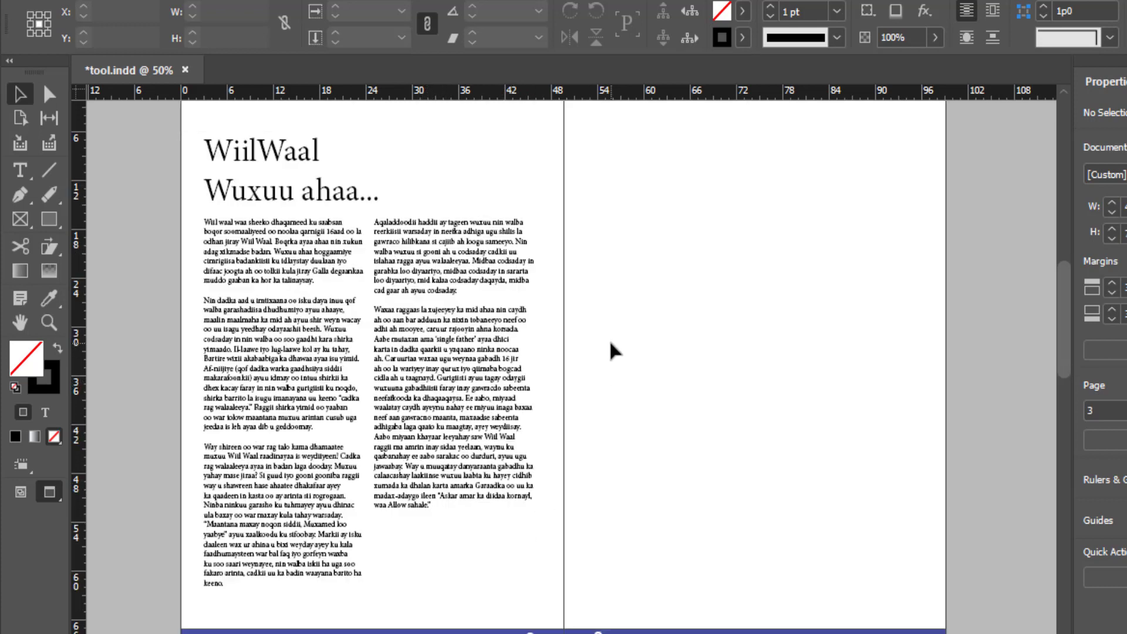
scroll(614, 361, "up", 1)
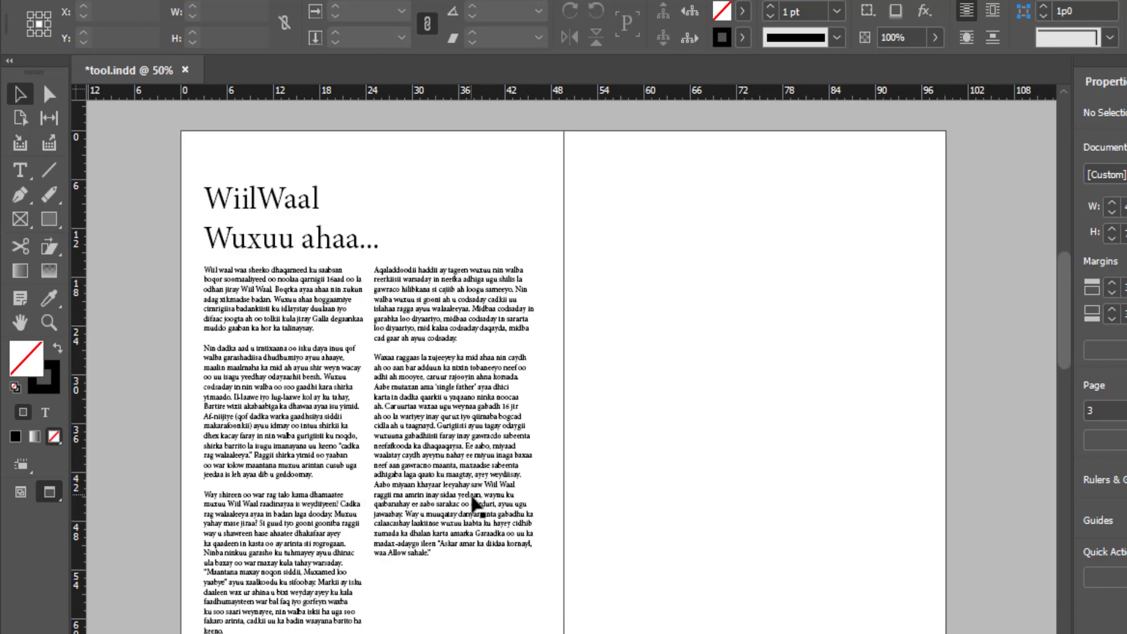
scroll(345, 335, "down", 1)
scroll(632, 390, "down", 2)
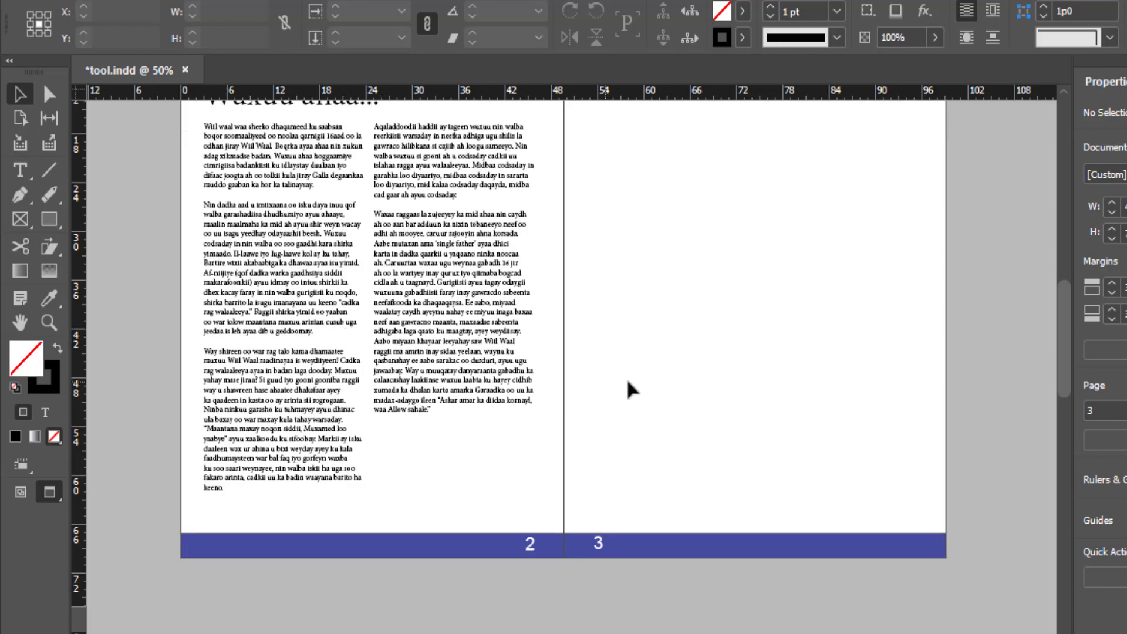
scroll(631, 389, "up", 3)
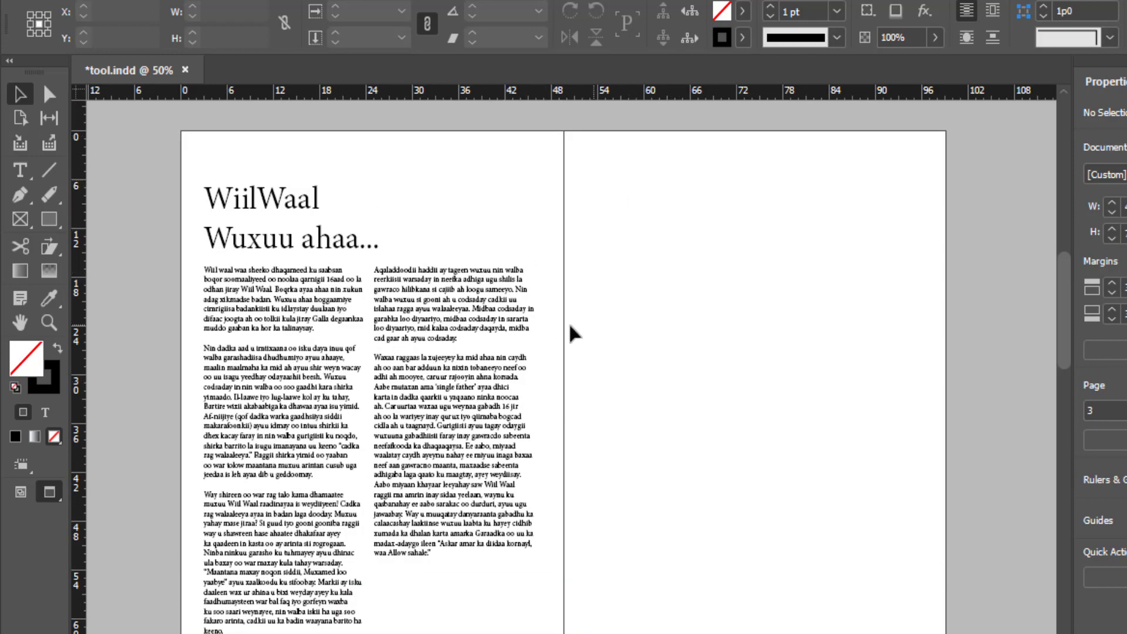
scroll(680, 320, "up", 3)
scroll(680, 323, "up", 4)
scroll(679, 323, "down", 3)
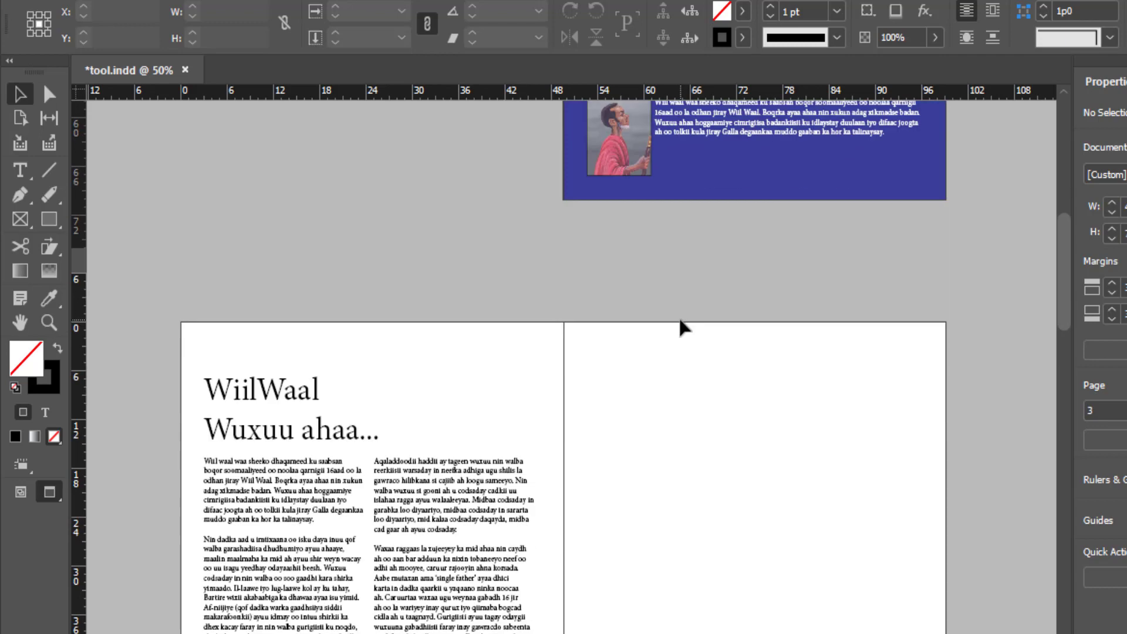
scroll(658, 332, "down", 2)
scroll(420, 352, "down", 1)
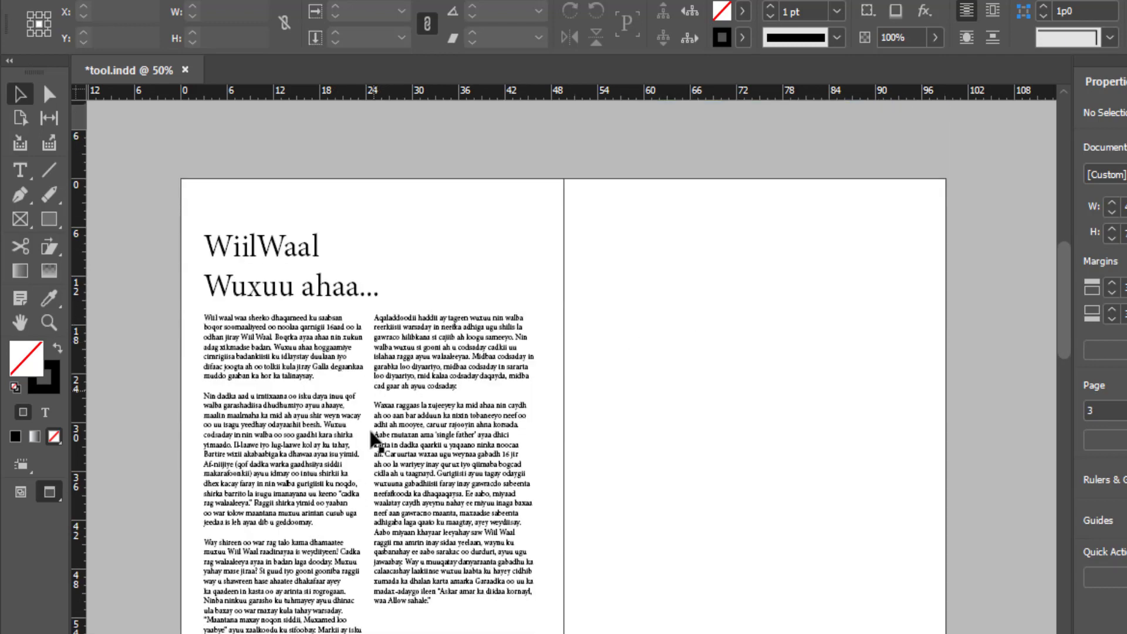
scroll(510, 537, "down", 1)
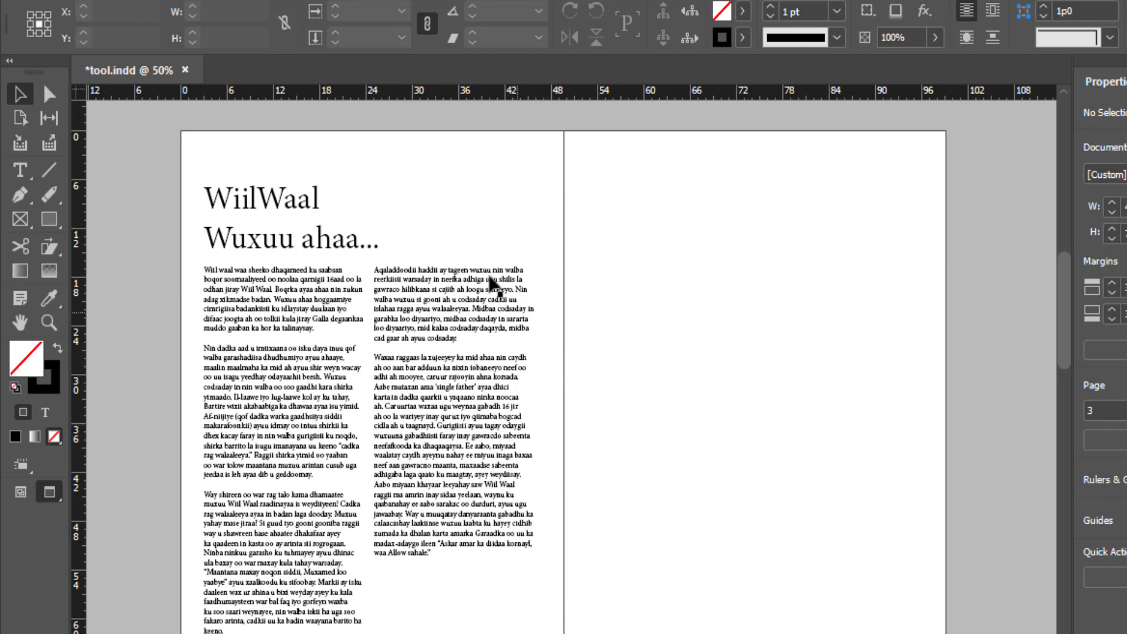
scroll(541, 417, "down", 2)
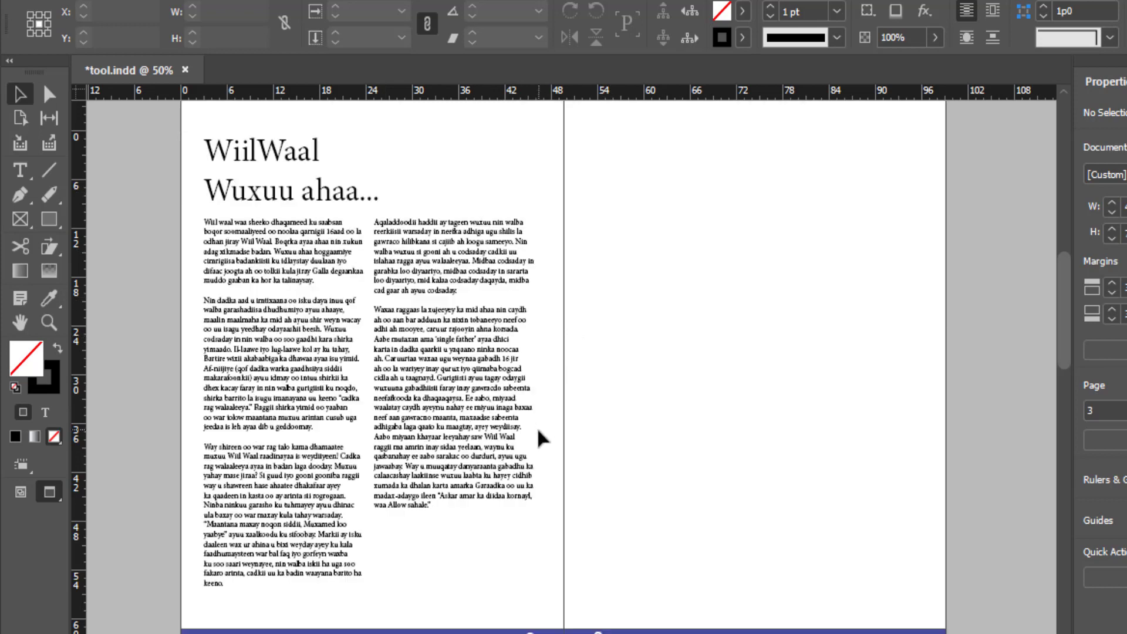
scroll(541, 437, "up", 2)
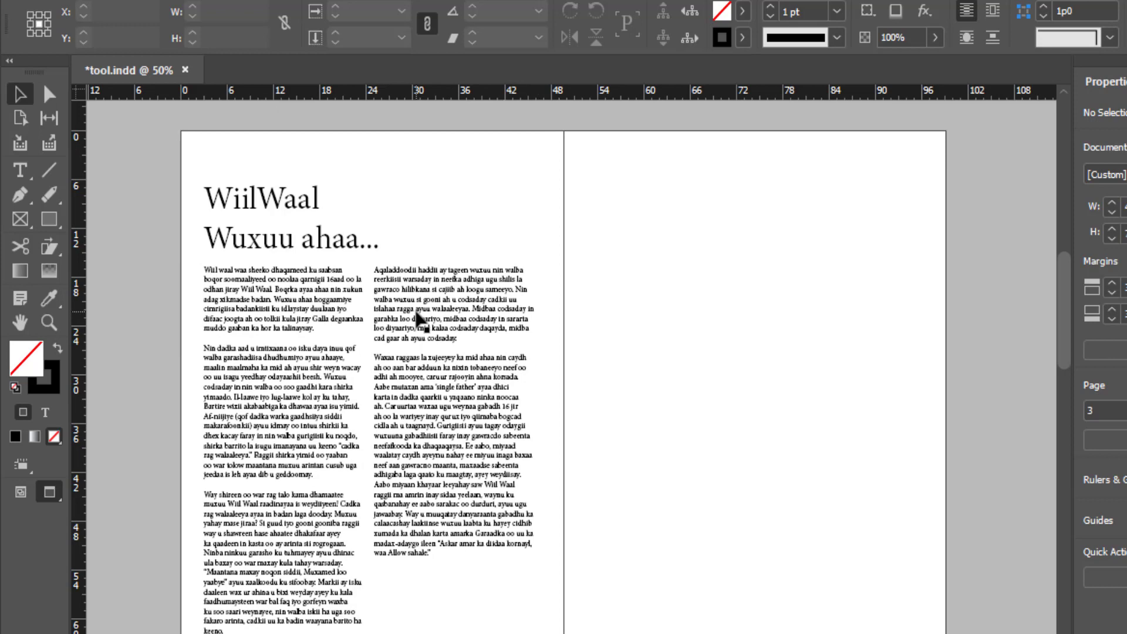
left_click(417, 314)
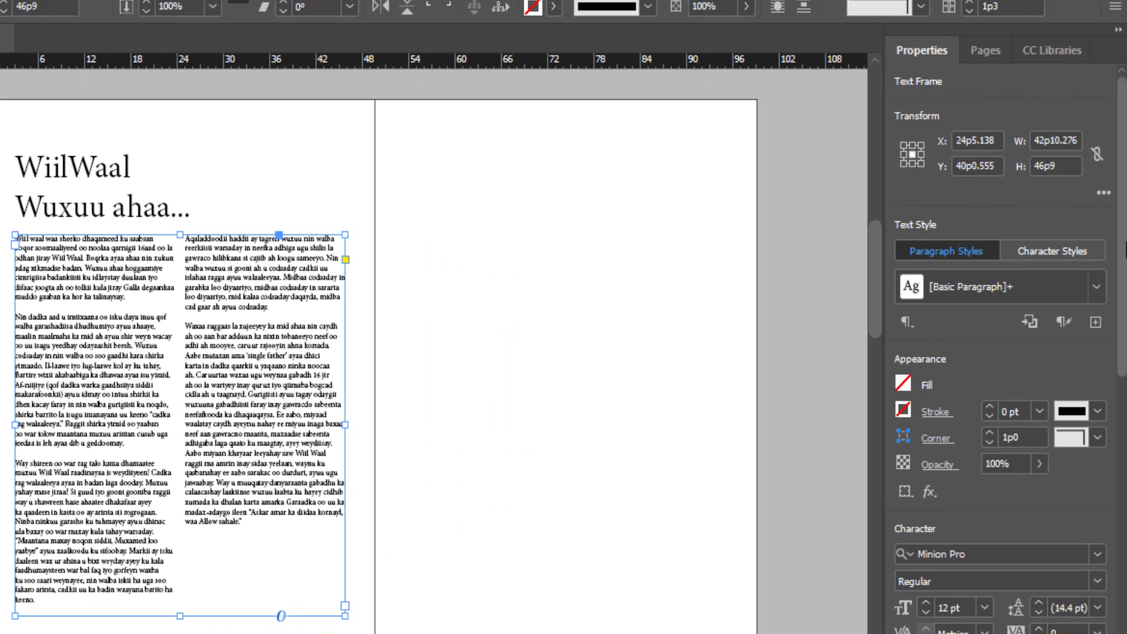
scroll(1057, 352, "down", 3)
scroll(1051, 364, "down", 4)
scroll(1050, 371, "down", 1)
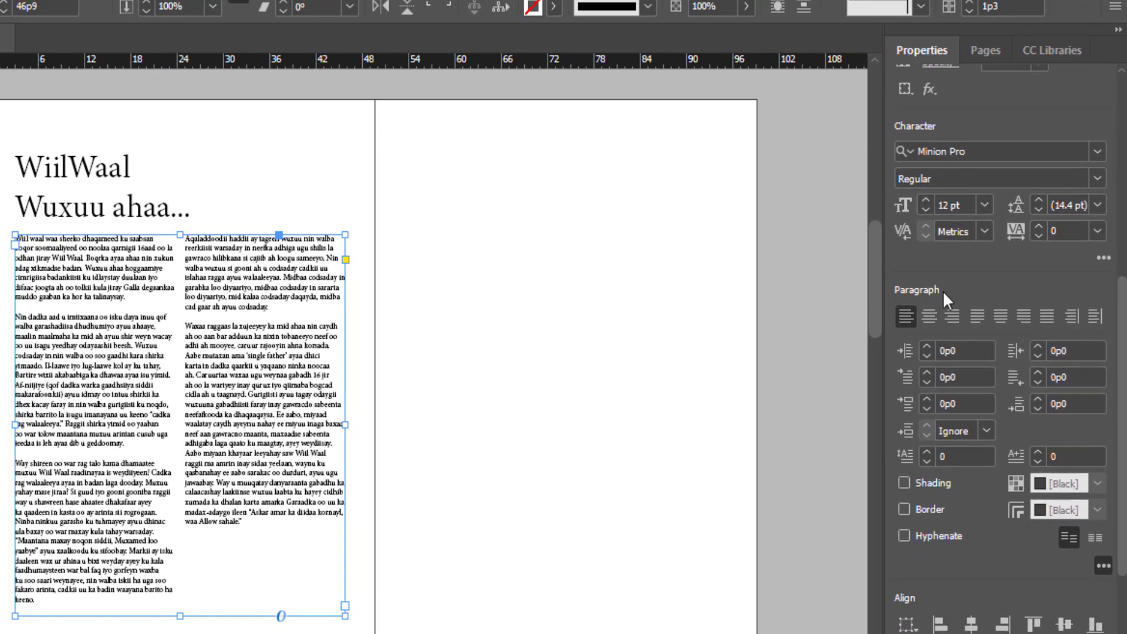
scroll(918, 544, "down", 3)
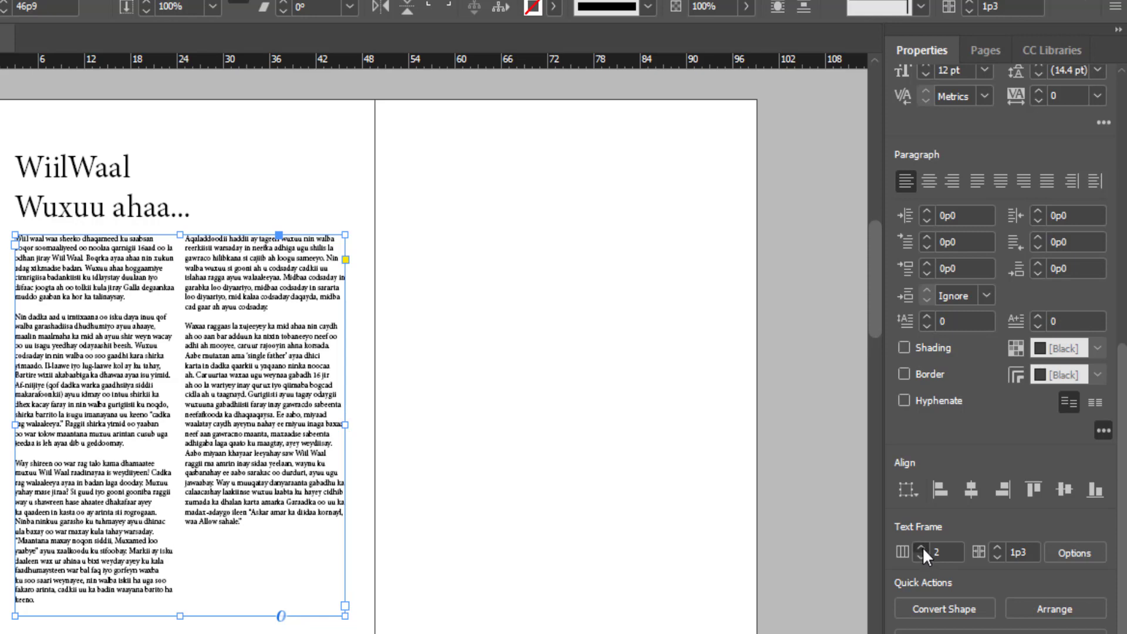
left_click(922, 547)
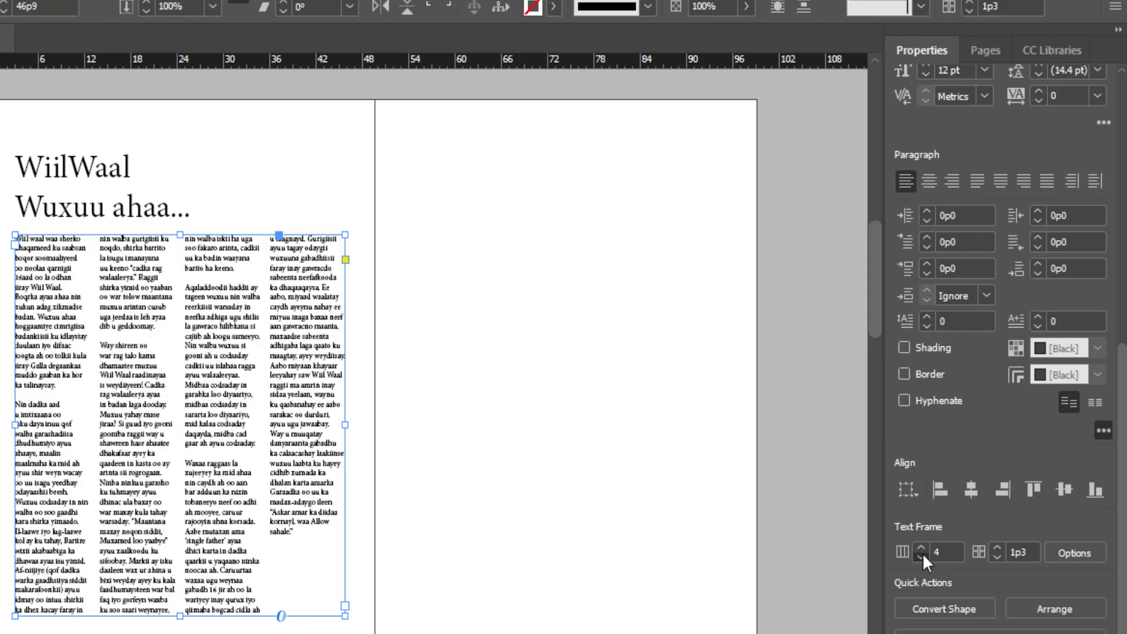
double_click(921, 558)
left_click(923, 556)
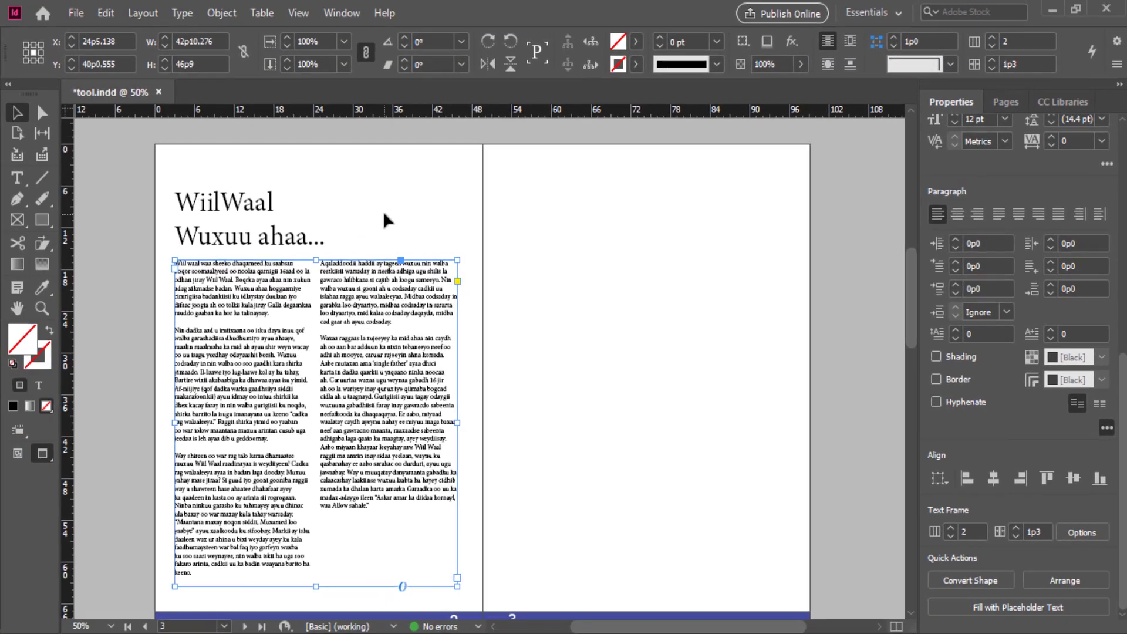
Step: Deselect the story frame to view the finished headline and two-column Wiil Waal story
left_click(261, 190)
scroll(474, 310, "down", 1)
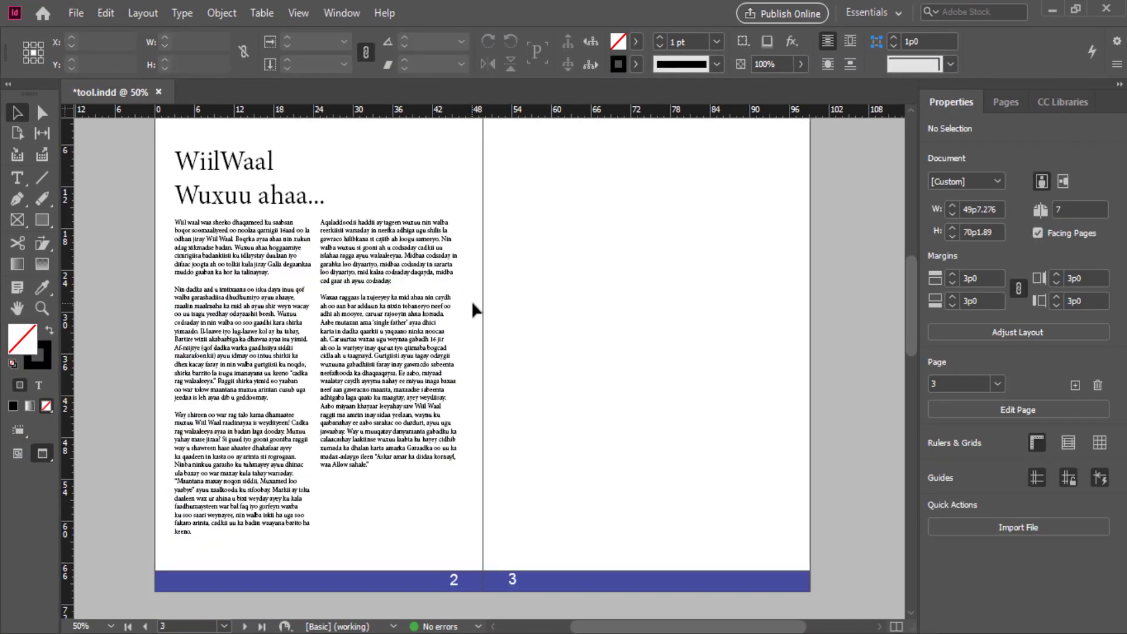
scroll(473, 310, "up", 1)
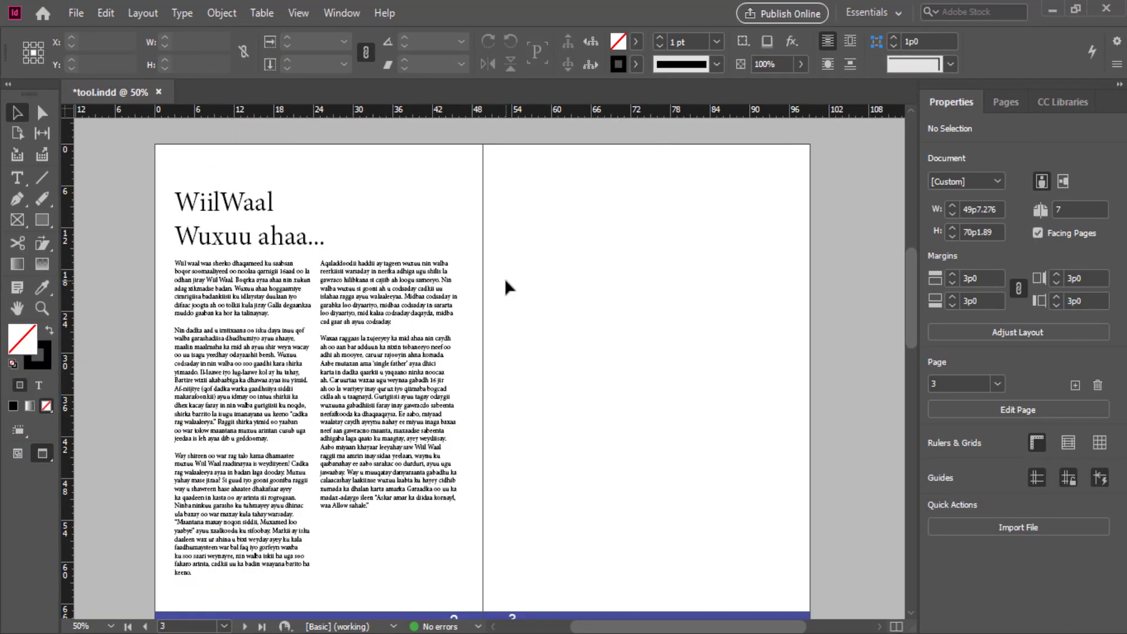